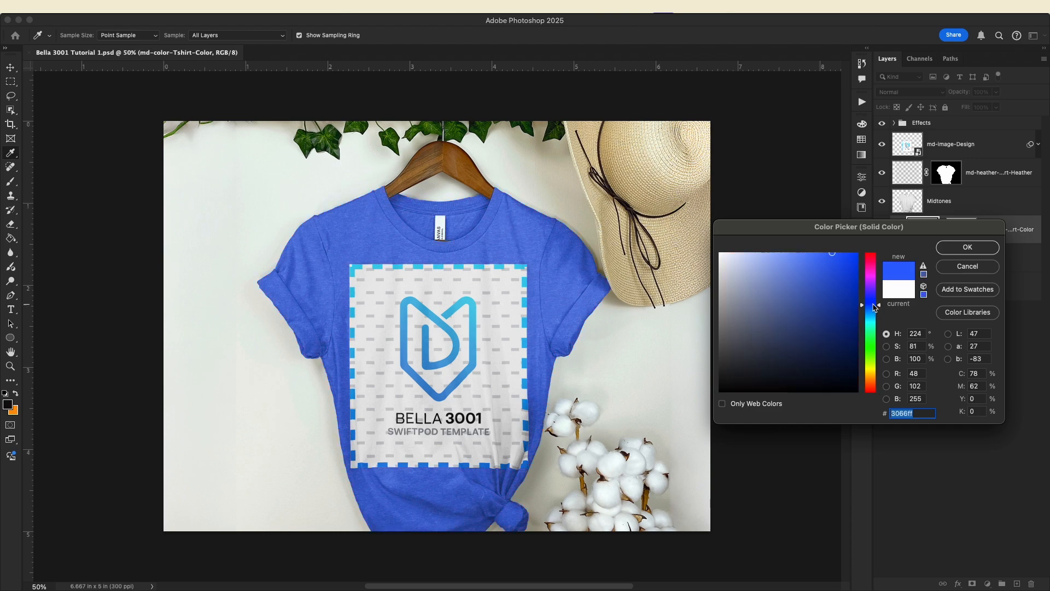
Step: Change the T-shirt colour fill to dark blue #193a98
{"action": "left_click_drag", "start_coordinate": [839, 291], "coordinate": [835, 309]}
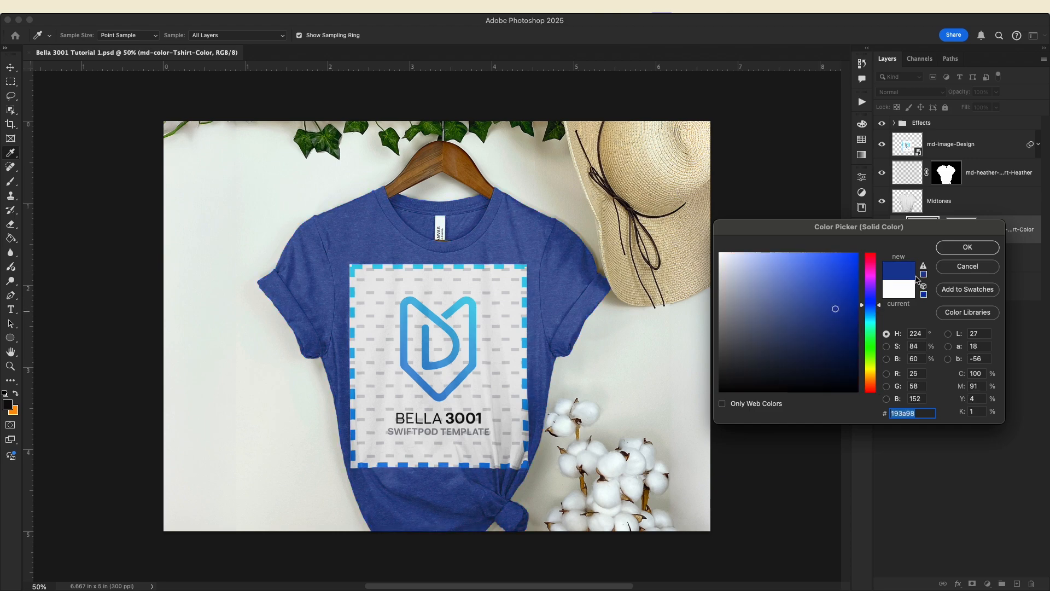
{"action": "left_click", "coordinate": [967, 247]}
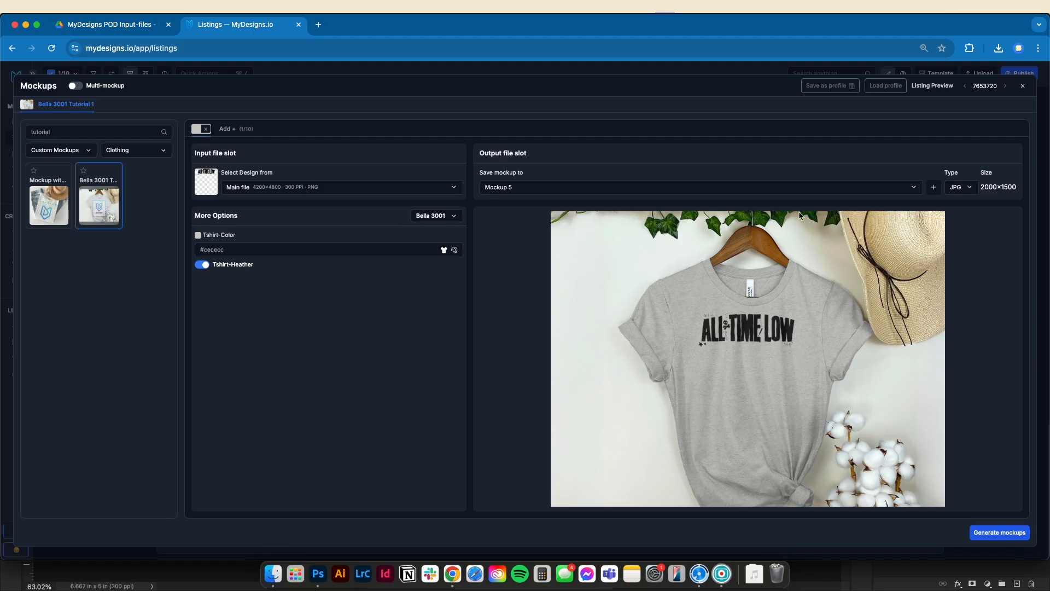
{"action": "left_click", "coordinate": [556, 191]}
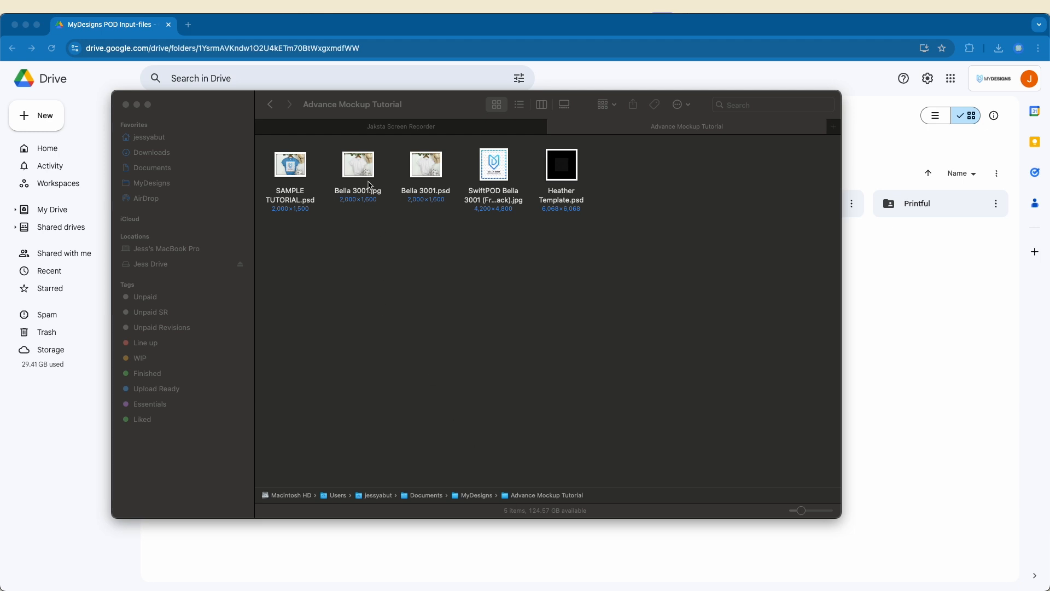
Step: Look at Bella 3001.jpg and the SwiftPOD Bella 3001 (Front & Back).jpg template in the Advance Mockup Tutorial folder
{"action": "left_click", "coordinate": [360, 175]}
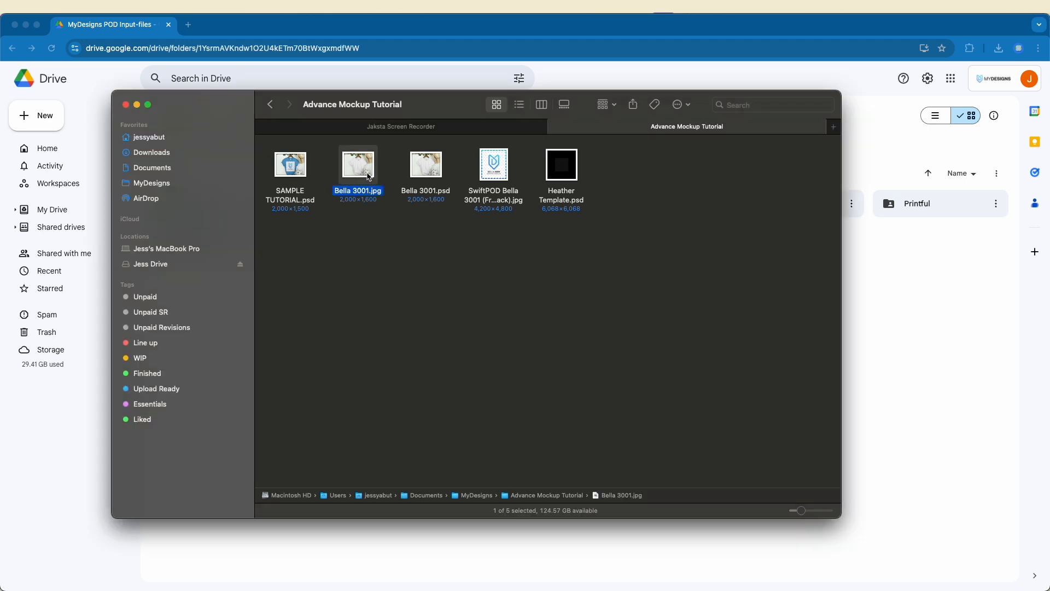
{"action": "left_click", "coordinate": [500, 174]}
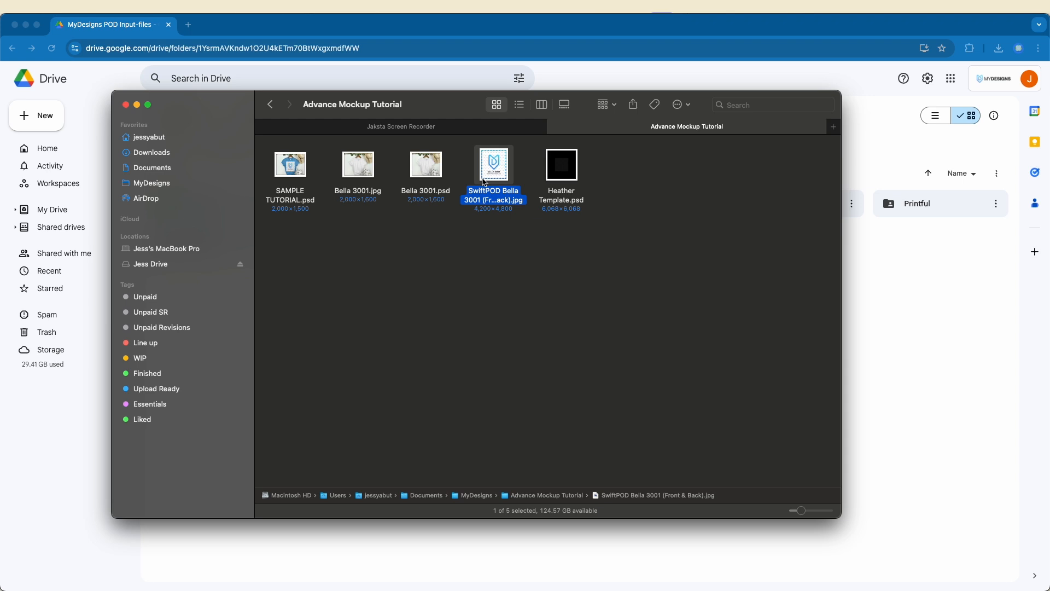
Step: Switch to Google Drive and look over the MyDesigns POD Input-files folders, from Clothing through Taylor
{"action": "left_click", "coordinate": [941, 276]}
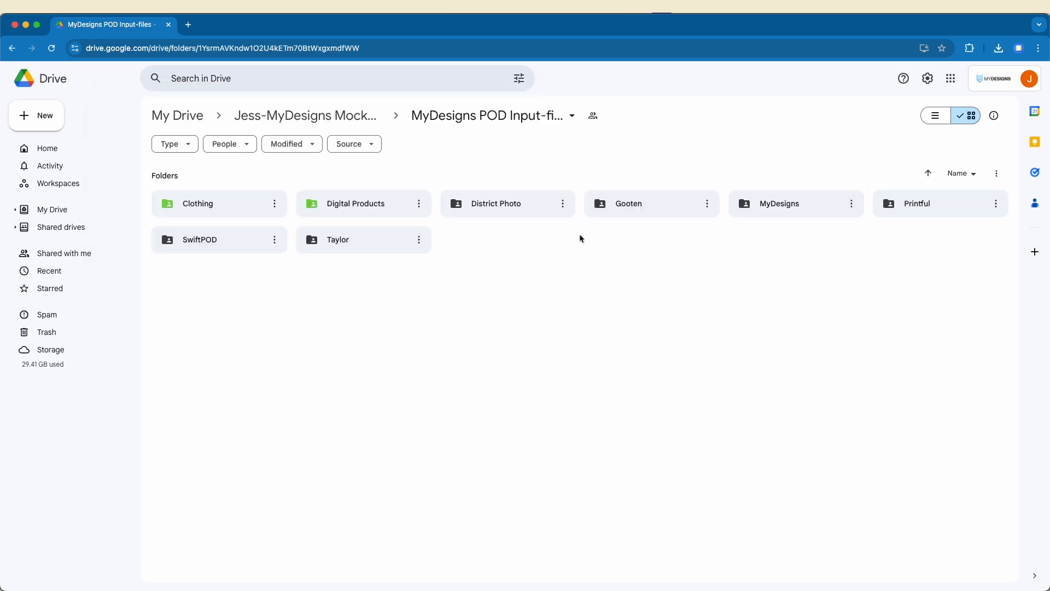
{"action": "left_click", "coordinate": [221, 206]}
{"action": "left_click", "coordinate": [351, 207]}
{"action": "left_click", "coordinate": [495, 210]}
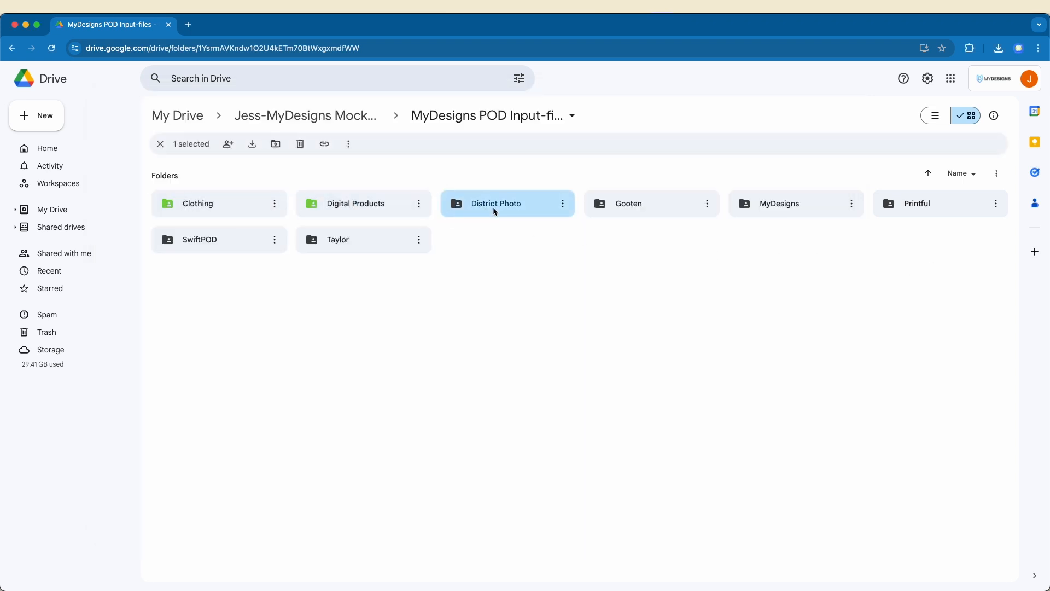
{"action": "left_click", "coordinate": [651, 206]}
{"action": "left_click", "coordinate": [797, 206]}
{"action": "left_click", "coordinate": [949, 206]}
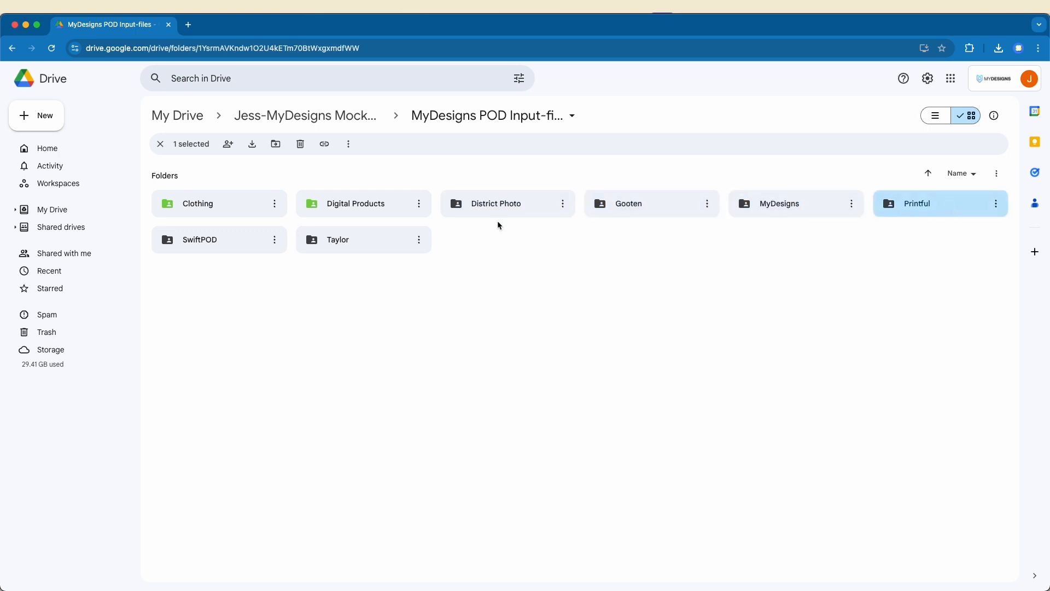
{"action": "left_click", "coordinate": [206, 237]}
{"action": "left_click", "coordinate": [339, 239]}
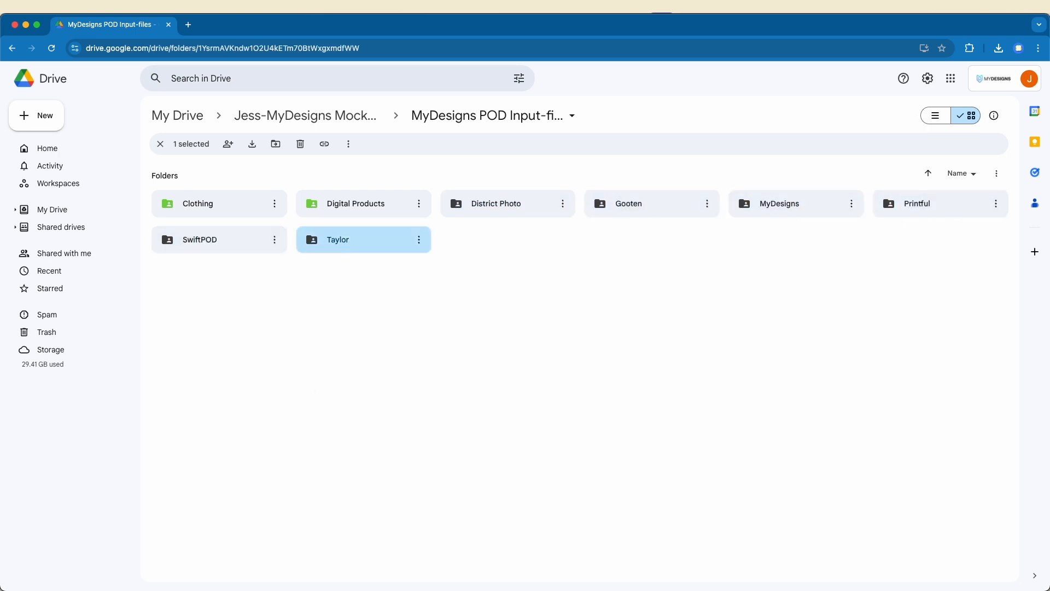
Step: Return to the tutorial files and open Bella 3001.jpg together with SwiftPOD Bella 3001 (Front & Back).jpg in Photoshop
{"action": "key", "text": "super+Tab"}
{"action": "left_click", "coordinate": [372, 187]}
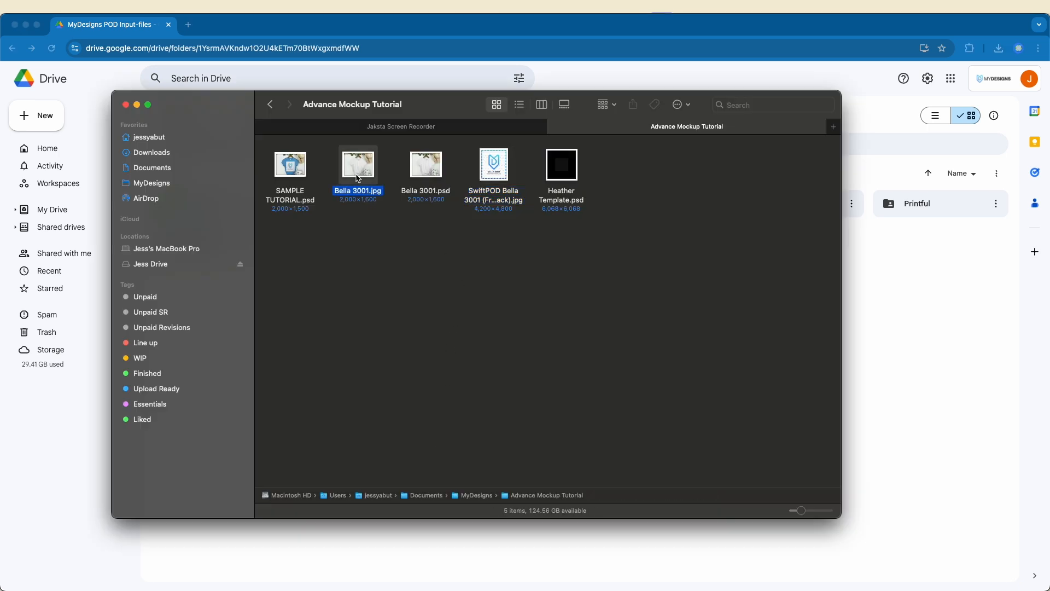
{"action": "left_click", "coordinate": [498, 174], "text": "super"}
{"action": "right_click", "coordinate": [498, 174]}
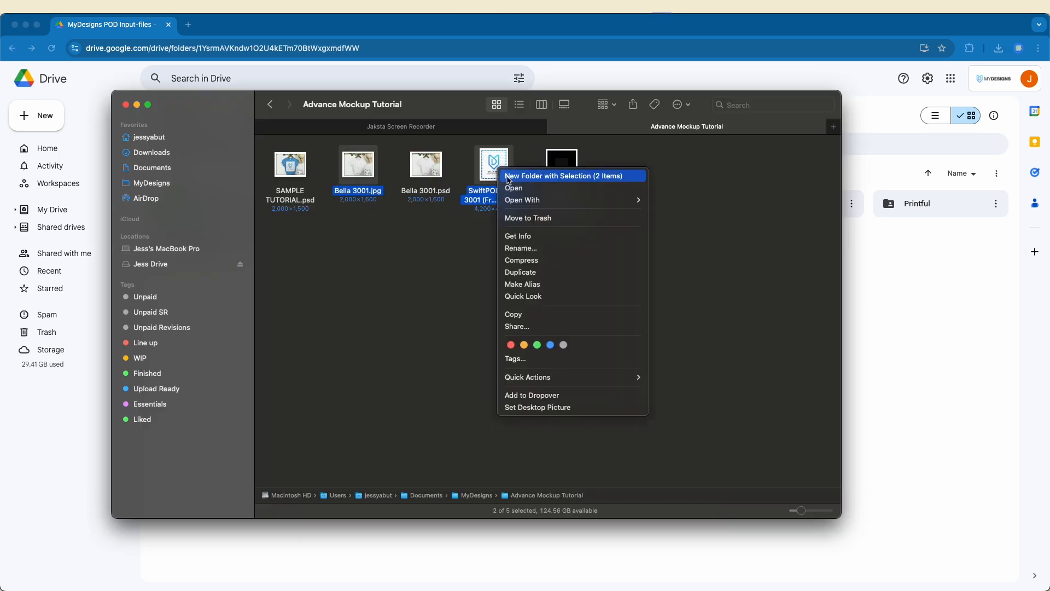
{"action": "mouse_move", "coordinate": [569, 201]}
{"action": "left_click", "coordinate": [697, 244]}
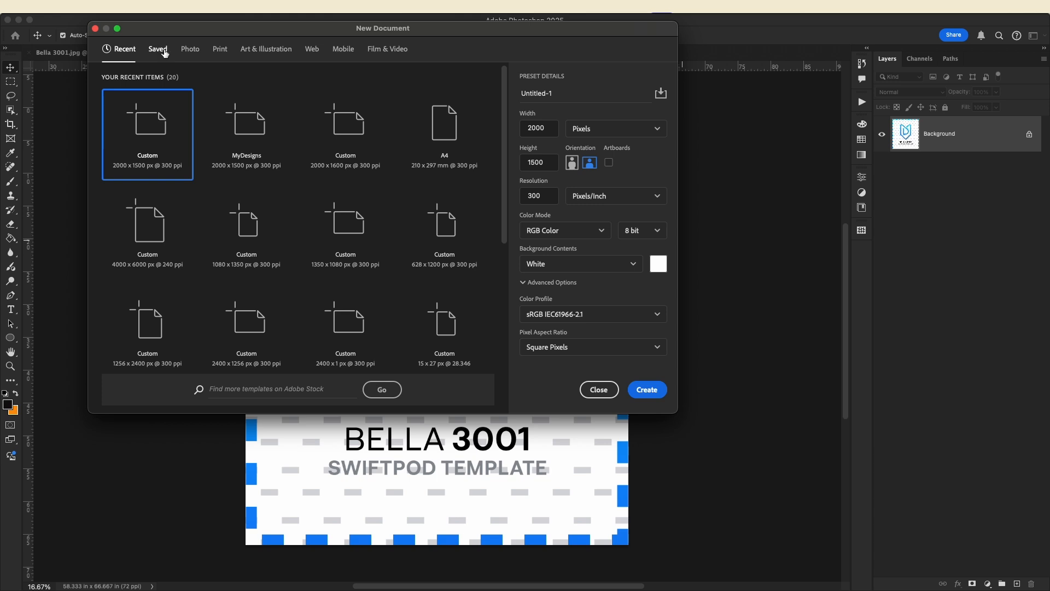
Step: Create a new document from the saved MyDesigns preset, 2000 x 1500 px at 300 ppi
{"action": "left_click", "coordinate": [162, 49]}
{"action": "left_click_drag", "start_coordinate": [216, 33], "coordinate": [238, 63]}
{"action": "left_click", "coordinate": [260, 164]}
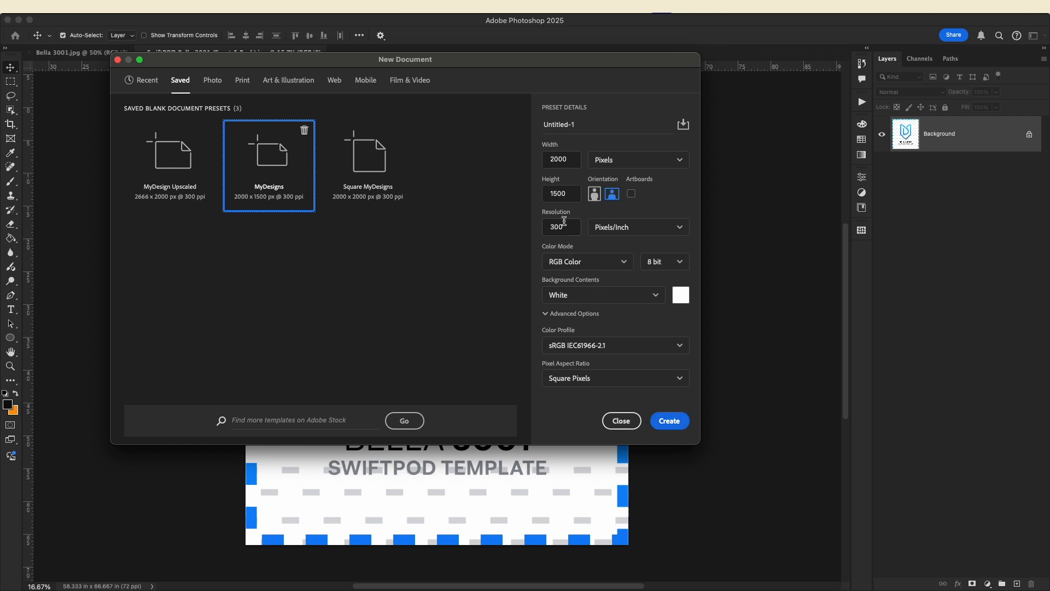
{"action": "left_click", "coordinate": [670, 422]}
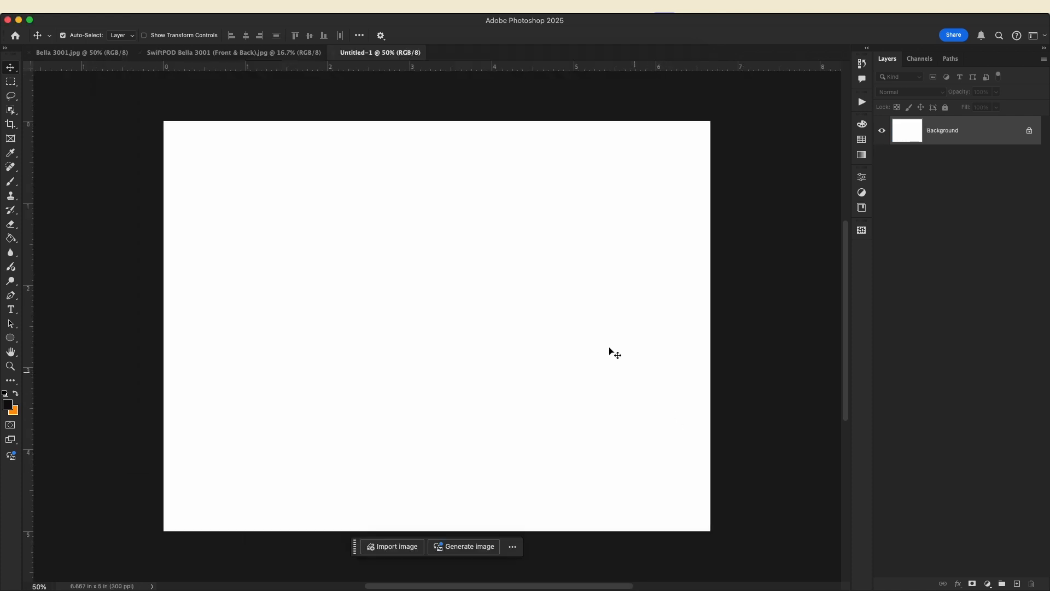
Step: Copy the entire Bella 3001.jpg image and paste it into the new blank document
{"action": "left_click", "coordinate": [82, 52]}
{"action": "key", "text": "super+a"}
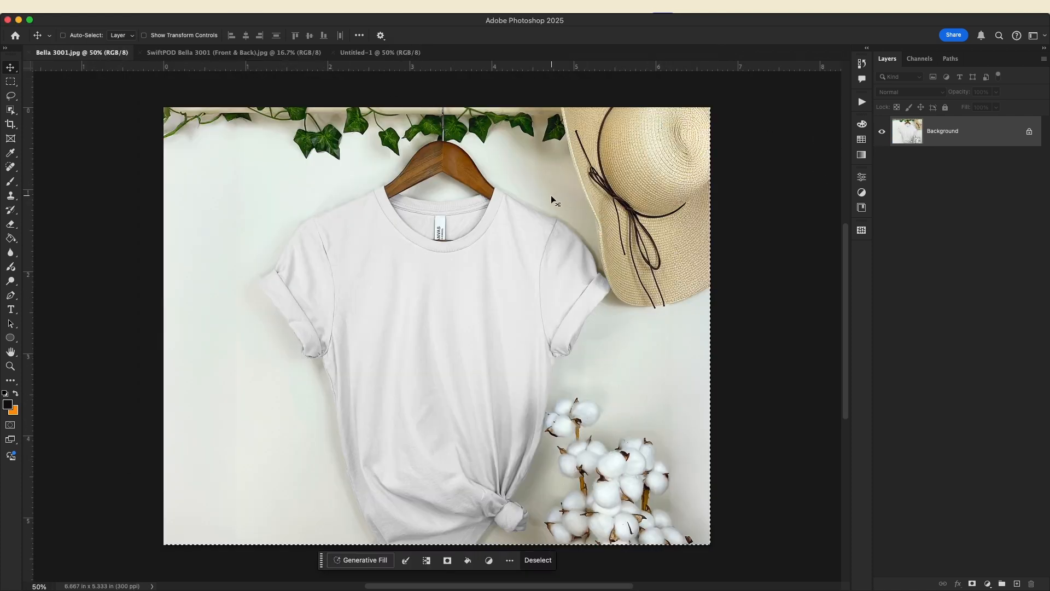
{"action": "left_click", "coordinate": [380, 52]}
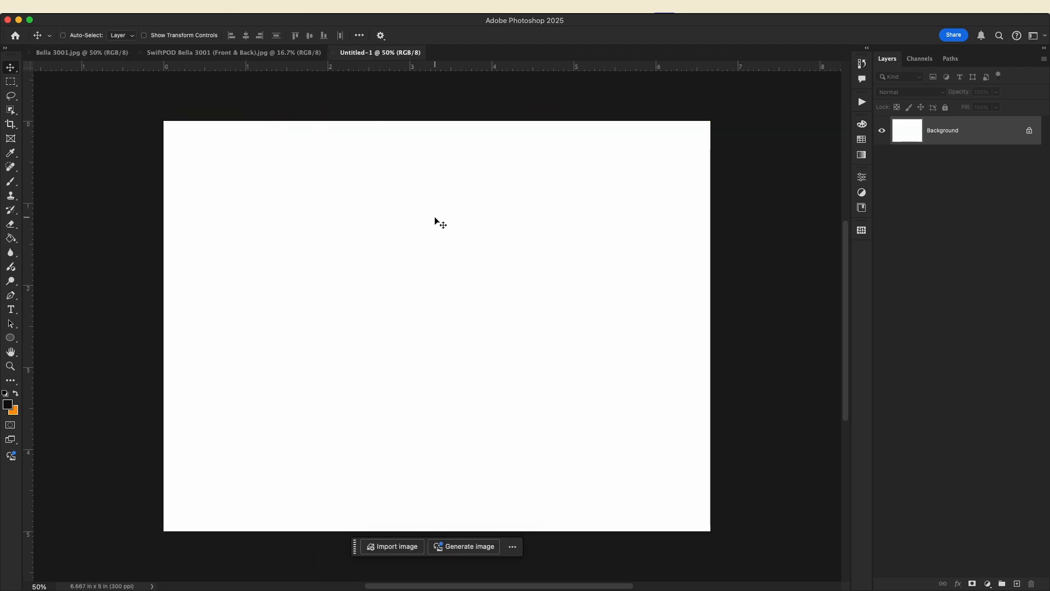
{"action": "key", "text": "super+v"}
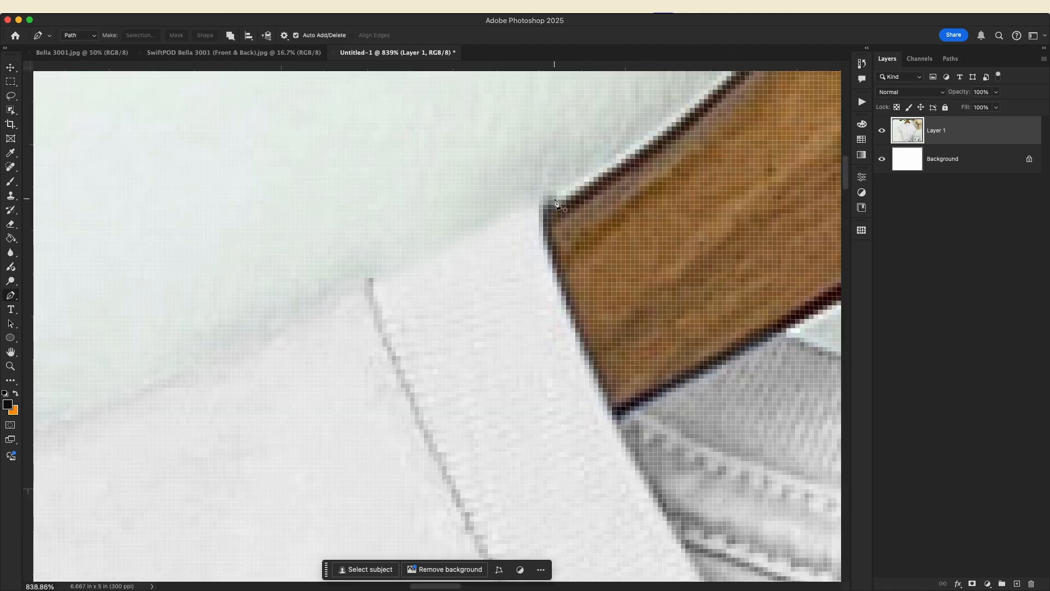
Step: Start a Pen path where the collar meets the hanger and trace along the T-shirt's left shoulder
{"action": "left_click", "coordinate": [557, 200]}
{"action": "left_click", "coordinate": [530, 204]}
{"action": "left_click", "coordinate": [424, 259]}
{"action": "left_click", "coordinate": [378, 278]}
{"action": "left_click_drag", "start_coordinate": [351, 287], "coordinate": [334, 298]}
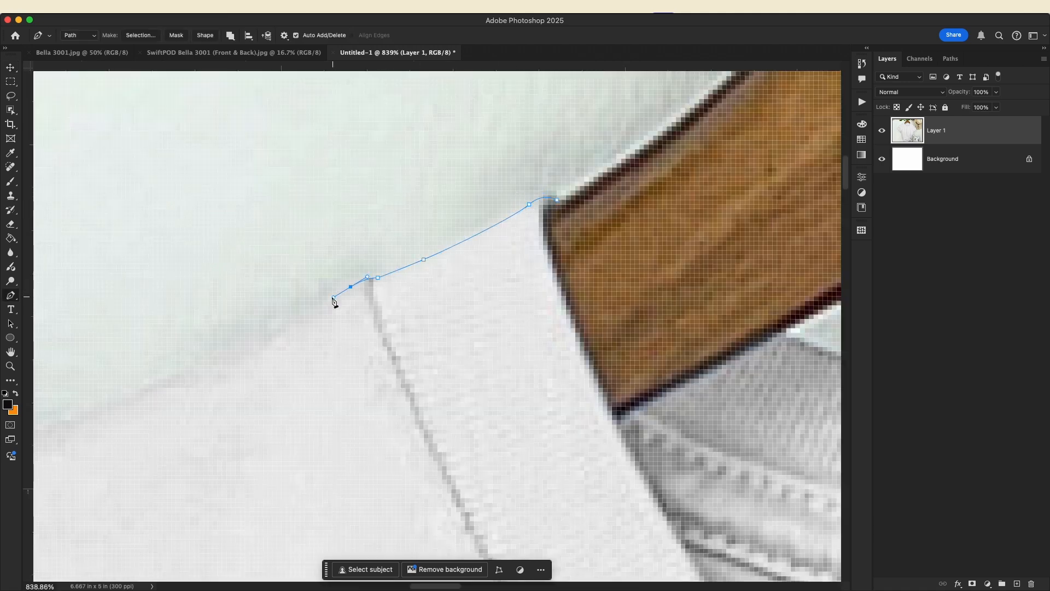
{"action": "left_click_drag", "start_coordinate": [170, 378], "coordinate": [149, 390]}
{"action": "scroll", "coordinate": [148, 390], "scroll_direction": "down", "scroll_amount": 2}
{"action": "left_click_drag", "start_coordinate": [319, 405], "coordinate": [298, 414]}
{"action": "scroll", "coordinate": [319, 405], "scroll_direction": "left", "scroll_amount": 5}
{"action": "left_click_drag", "start_coordinate": [404, 370], "coordinate": [332, 400]}
{"action": "left_click_drag", "start_coordinate": [396, 428], "coordinate": [384, 436]}
{"action": "scroll", "coordinate": [346, 253], "scroll_direction": "down", "scroll_amount": 7}
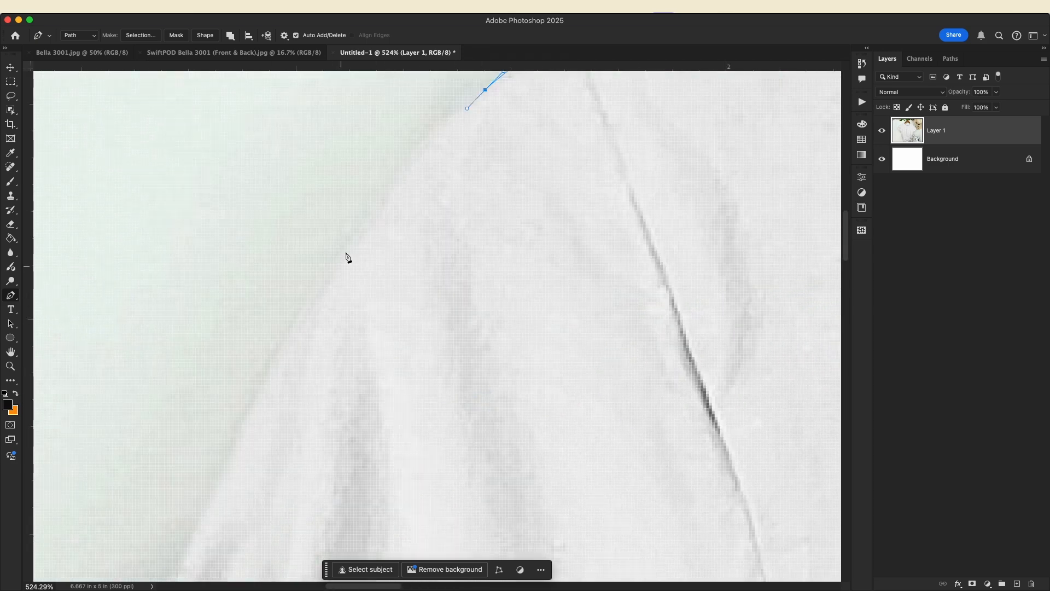
Step: Continue the Pen path down the left sleeve's outer edge and around the outer corner of its rolled cuff
{"action": "left_click_drag", "start_coordinate": [402, 172], "coordinate": [388, 190]}
{"action": "left_click_drag", "start_coordinate": [328, 284], "coordinate": [319, 297]}
{"action": "scroll", "coordinate": [320, 297], "scroll_direction": "down", "scroll_amount": 10}
{"action": "left_click", "coordinate": [454, 199]}
{"action": "left_click_drag", "start_coordinate": [437, 208], "coordinate": [430, 219]}
{"action": "left_click_drag", "start_coordinate": [391, 251], "coordinate": [362, 267]}
{"action": "left_click", "coordinate": [270, 328]}
{"action": "left_click_drag", "start_coordinate": [308, 303], "coordinate": [289, 387]}
{"action": "left_click_drag", "start_coordinate": [299, 400], "coordinate": [307, 408]}
{"action": "left_click_drag", "start_coordinate": [342, 440], "coordinate": [350, 450]}
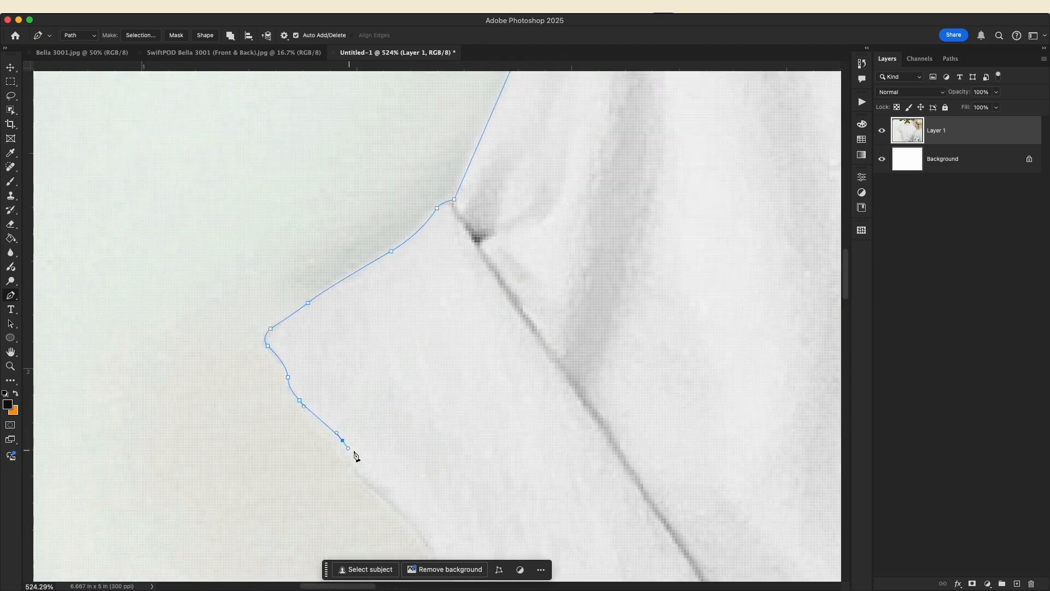
Step: Trace the Pen path down the outer edge of the left sleeve's rolled cuff towards its lower tip
{"action": "left_click_drag", "start_coordinate": [380, 495], "coordinate": [396, 508]}
{"action": "scroll", "coordinate": [396, 508], "scroll_direction": "down", "scroll_amount": 5}
{"action": "left_click_drag", "start_coordinate": [428, 399], "coordinate": [462, 456]}
{"action": "scroll", "coordinate": [463, 456], "scroll_direction": "down", "scroll_amount": 9}
{"action": "left_click_drag", "start_coordinate": [493, 263], "coordinate": [504, 281]}
{"action": "left_click_drag", "start_coordinate": [554, 350], "coordinate": [573, 382]}
{"action": "scroll", "coordinate": [573, 381], "scroll_direction": "down", "scroll_amount": 12}
{"action": "left_click_drag", "start_coordinate": [499, 139], "coordinate": [505, 155]}
{"action": "left_click_drag", "start_coordinate": [530, 219], "coordinate": [538, 237]}
{"action": "left_click_drag", "start_coordinate": [544, 268], "coordinate": [548, 283]}
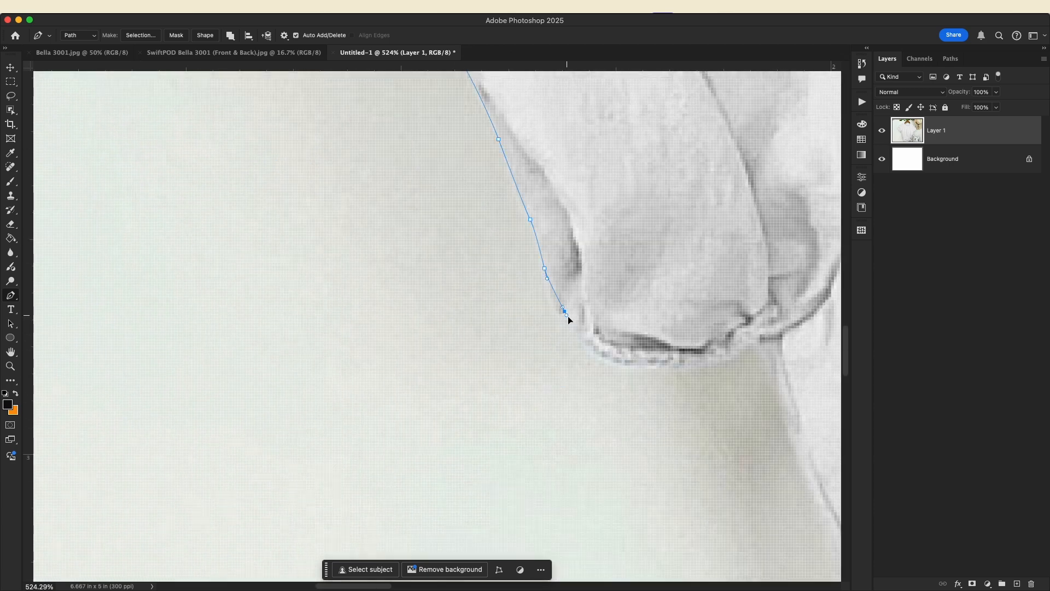
Step: Continue the Pen path from the left cuff down the side of the T-shirt's body
{"action": "scroll", "coordinate": [760, 340], "scroll_direction": "right", "scroll_amount": 14}
{"action": "left_click_drag", "start_coordinate": [423, 376], "coordinate": [427, 384]}
{"action": "scroll", "coordinate": [427, 384], "scroll_direction": "down", "scroll_amount": 16}
{"action": "left_click_drag", "start_coordinate": [517, 329], "coordinate": [527, 362]}
{"action": "left_click_drag", "start_coordinate": [535, 421], "coordinate": [538, 447]}
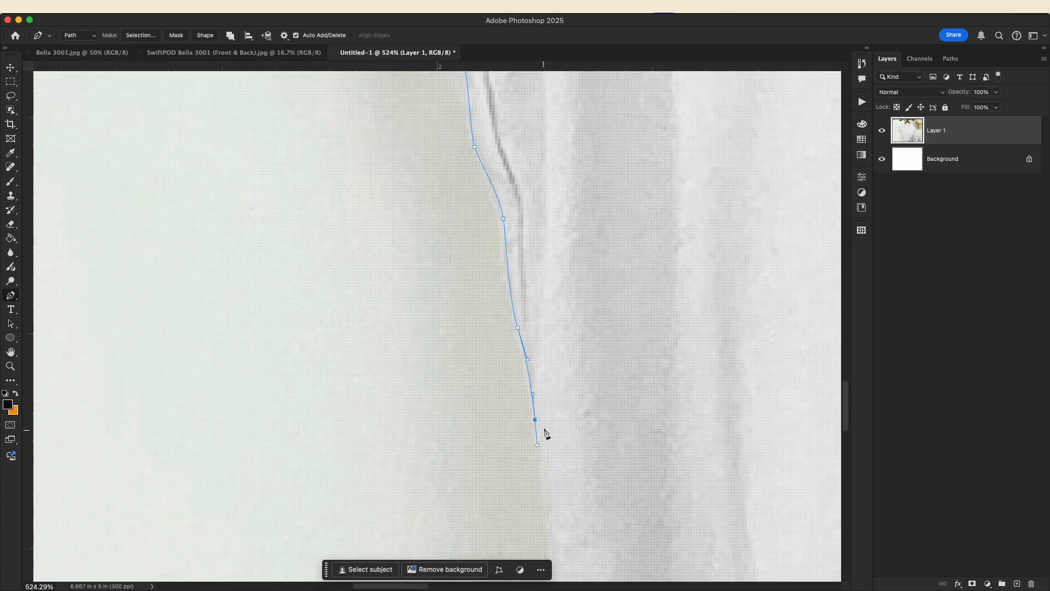
{"action": "scroll", "coordinate": [543, 428], "scroll_direction": "down", "scroll_amount": 9}
{"action": "left_click_drag", "start_coordinate": [554, 338], "coordinate": [562, 373]}
{"action": "left_click_drag", "start_coordinate": [575, 450], "coordinate": [580, 466]}
{"action": "scroll", "coordinate": [582, 472], "scroll_direction": "down", "scroll_amount": 5}
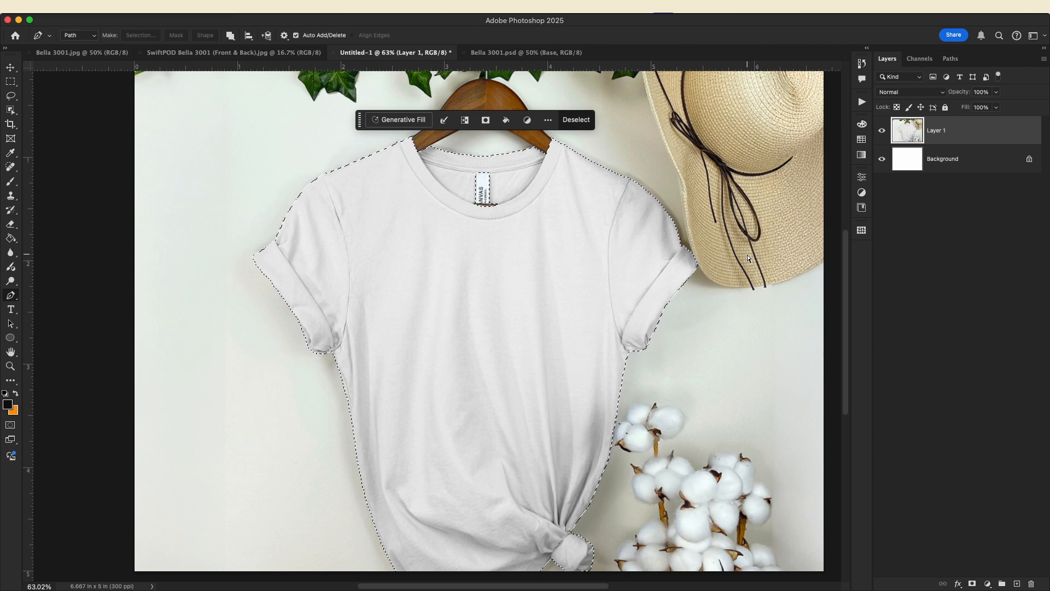
Step: Copy the selected T-shirt onto a new layer and duplicate it to make five T-shirt layers
{"action": "key", "text": "super+j"}
{"action": "key", "text": "super+j"}
{"action": "key", "text": "super+j"}
{"action": "key", "text": "super+j"}
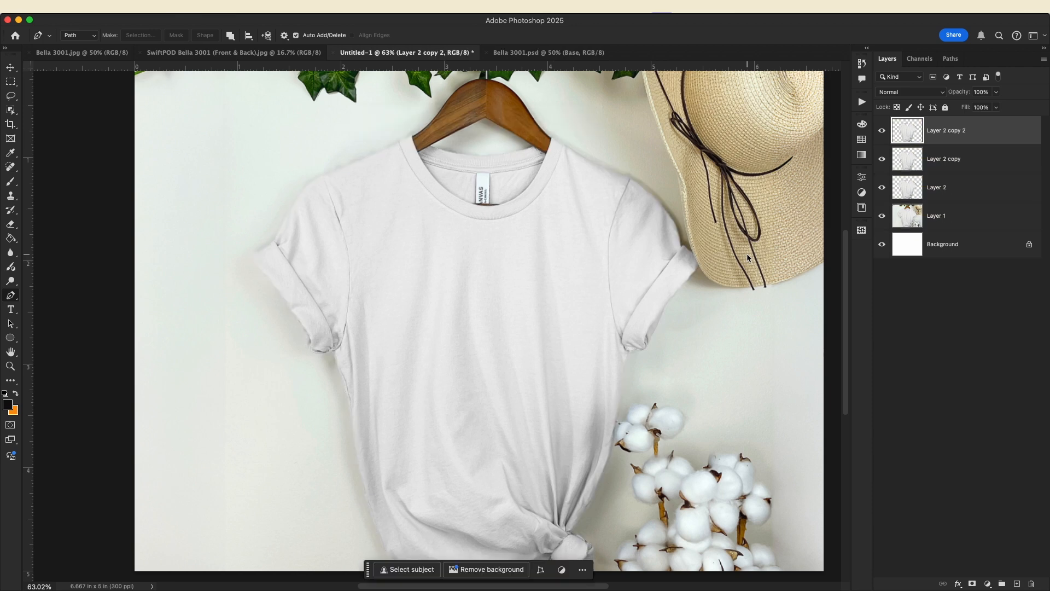
{"action": "key", "text": "super+j"}
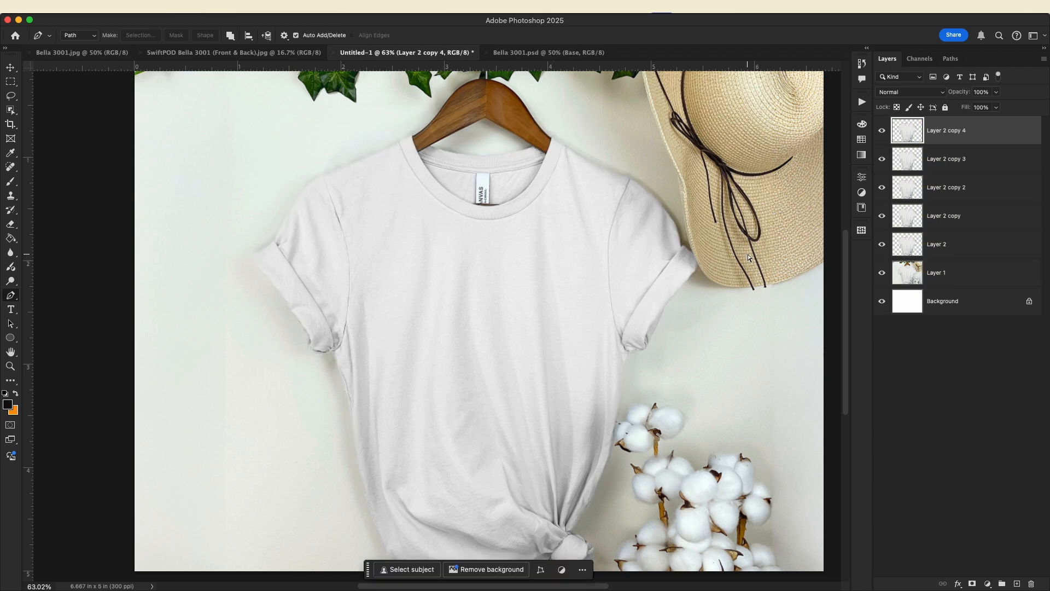
Step: Rename the top two T-shirt layers as Shadows and Highlights 1
{"action": "double_click", "coordinate": [937, 134]}
{"action": "type", "text": "Shadows"}
{"action": "key", "text": "Tab"}
{"action": "type", "text": "H"}
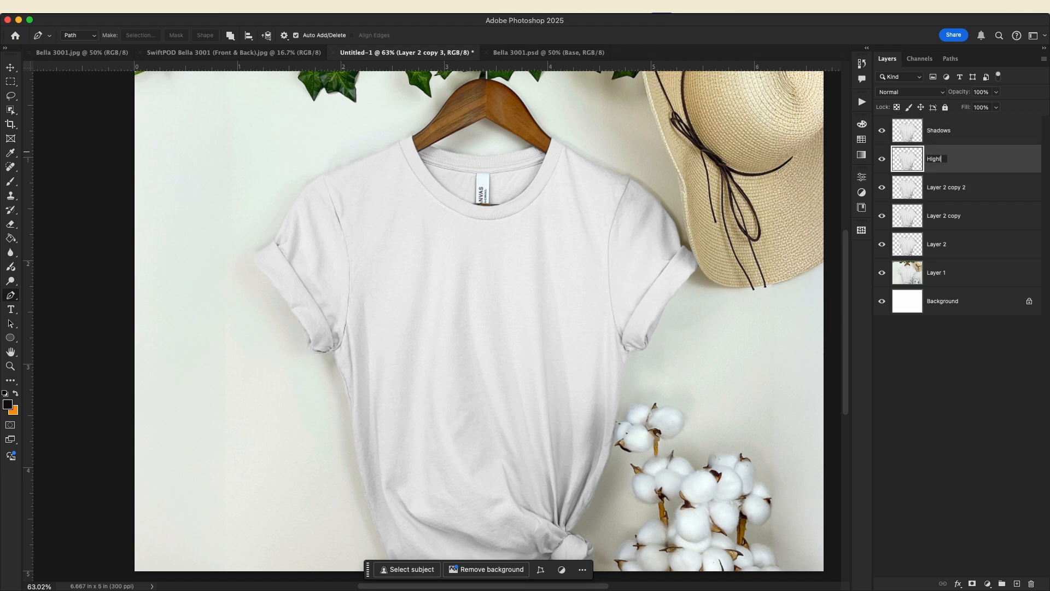
{"action": "type", "text": "ighlights 1"}
{"action": "key", "text": "Tab"}
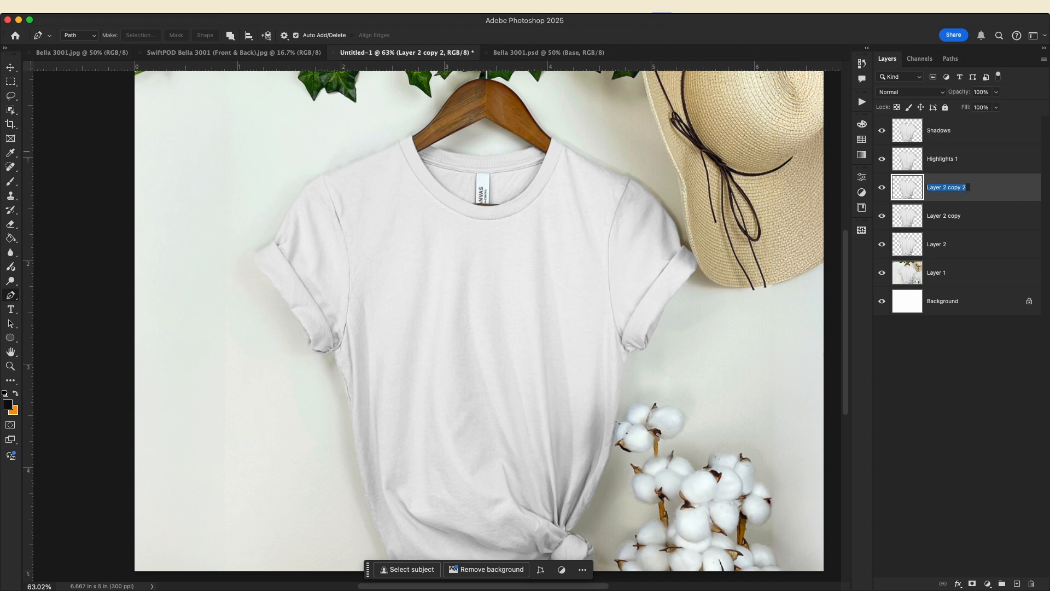
Step: Rename the remaining three T-shirt layers as Highlights 2, Midtones and Base, in order downwards
{"action": "type", "text": "Highlights"}
{"action": "key", "text": "Tab"}
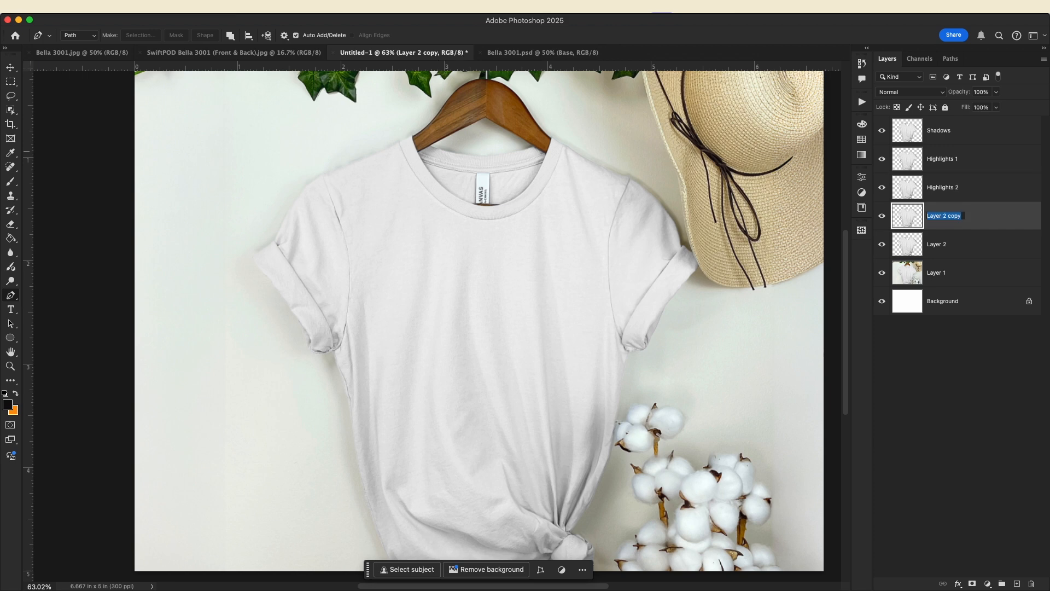
{"action": "type", "text": "Midtones"}
{"action": "key", "text": "Tab"}
{"action": "type", "text": "B"}
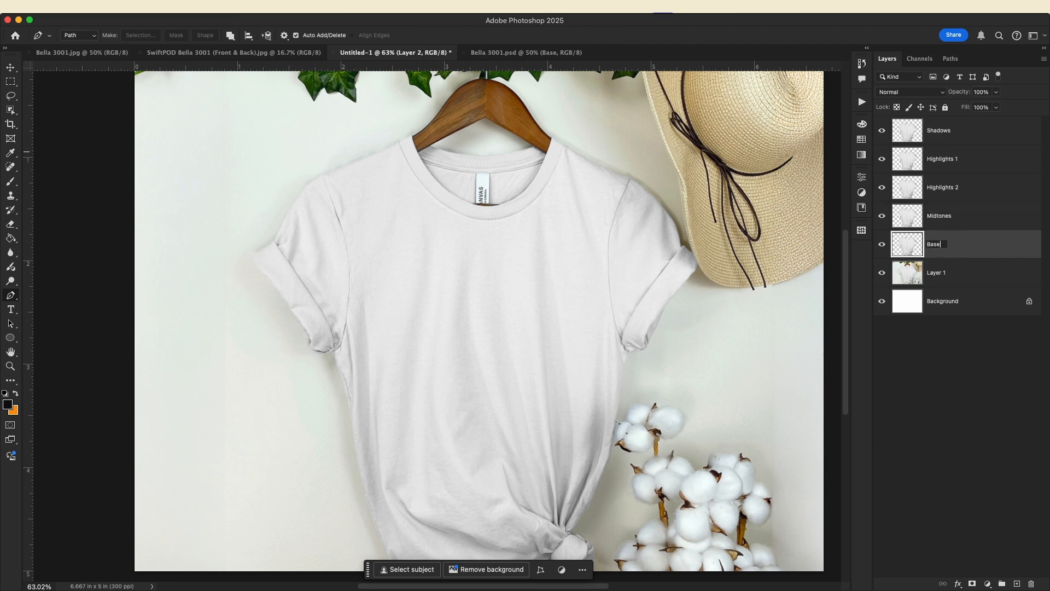
{"action": "type", "text": "ase"}
{"action": "key", "text": "Return"}
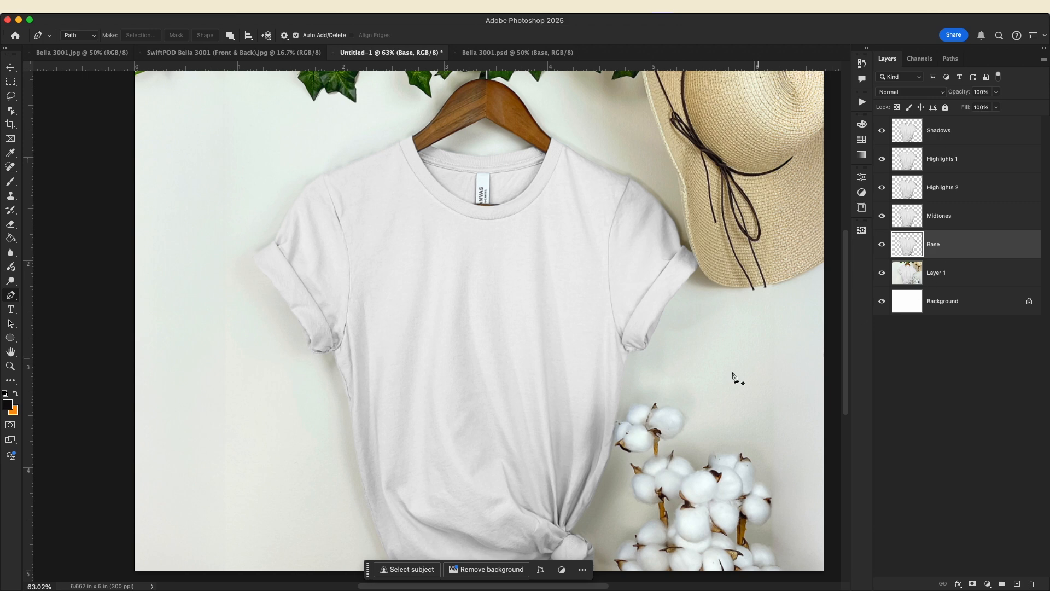
Step: Add a Solid Color fill layer in #0f0d0d above the Base layer and clip it to Base
{"action": "key", "text": "v"}
{"action": "scroll", "coordinate": [732, 377], "scroll_direction": "right", "scroll_amount": 1}
{"action": "left_click", "coordinate": [988, 584]}
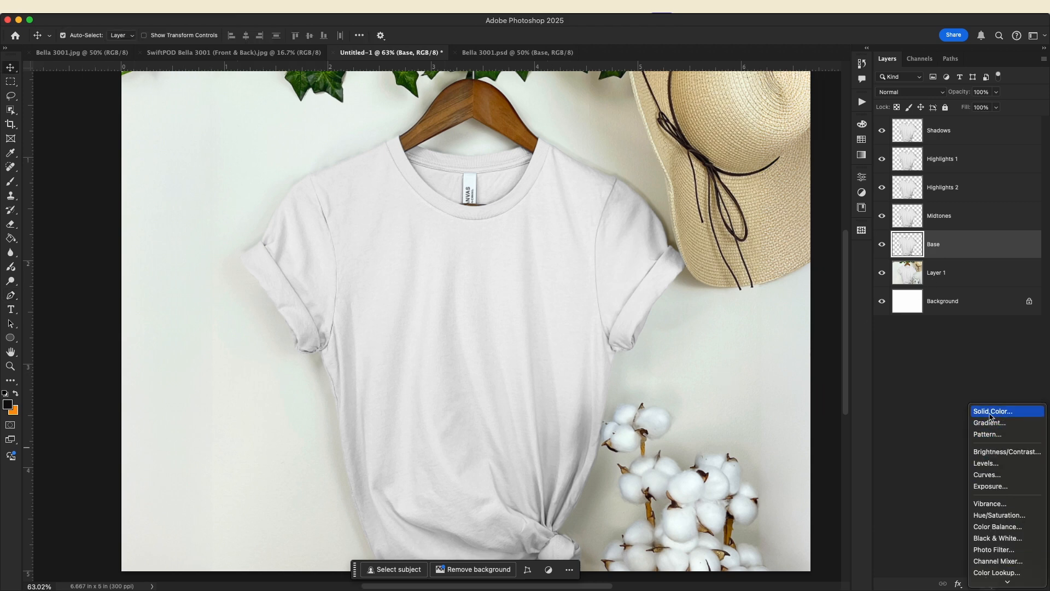
{"action": "left_click", "coordinate": [1020, 413]}
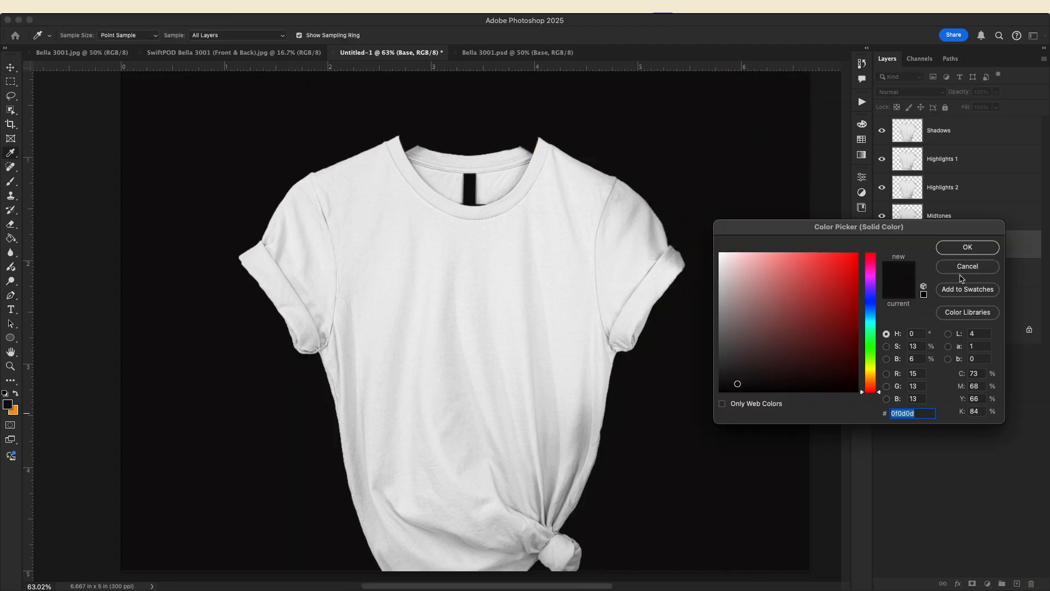
{"action": "left_click", "coordinate": [958, 250]}
{"action": "left_click_drag", "start_coordinate": [958, 250], "coordinate": [981, 256]}
{"action": "left_click", "coordinate": [982, 256], "text": "alt"}
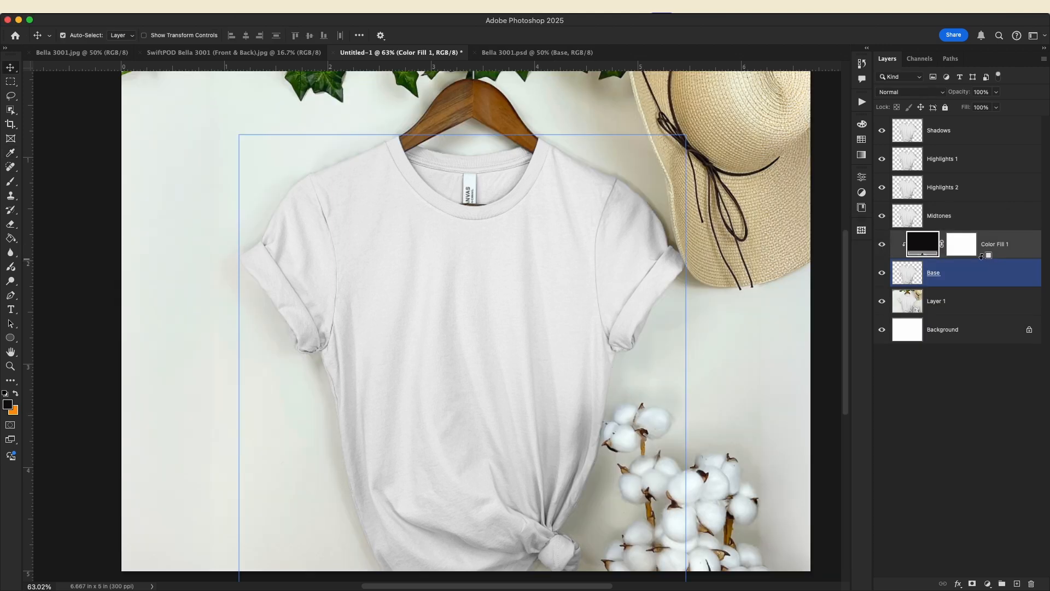
Step: Rename the clipped solid colour fill layer as md-color-Tshirt-Color
{"action": "scroll", "coordinate": [452, 270], "scroll_direction": "right", "scroll_amount": 3}
{"action": "left_click", "coordinate": [447, 300]}
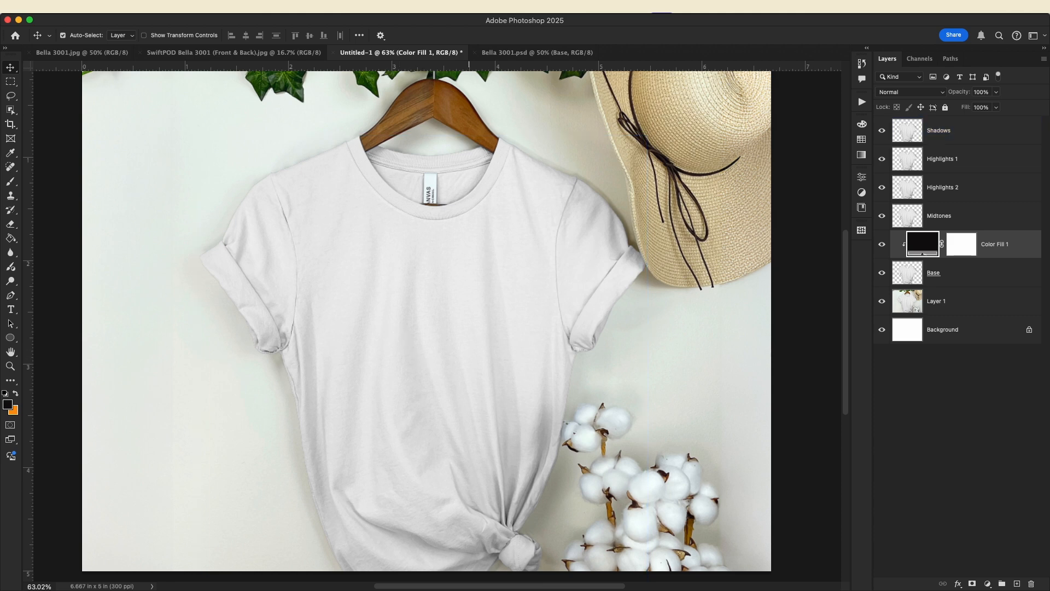
{"action": "double_click", "coordinate": [997, 245]}
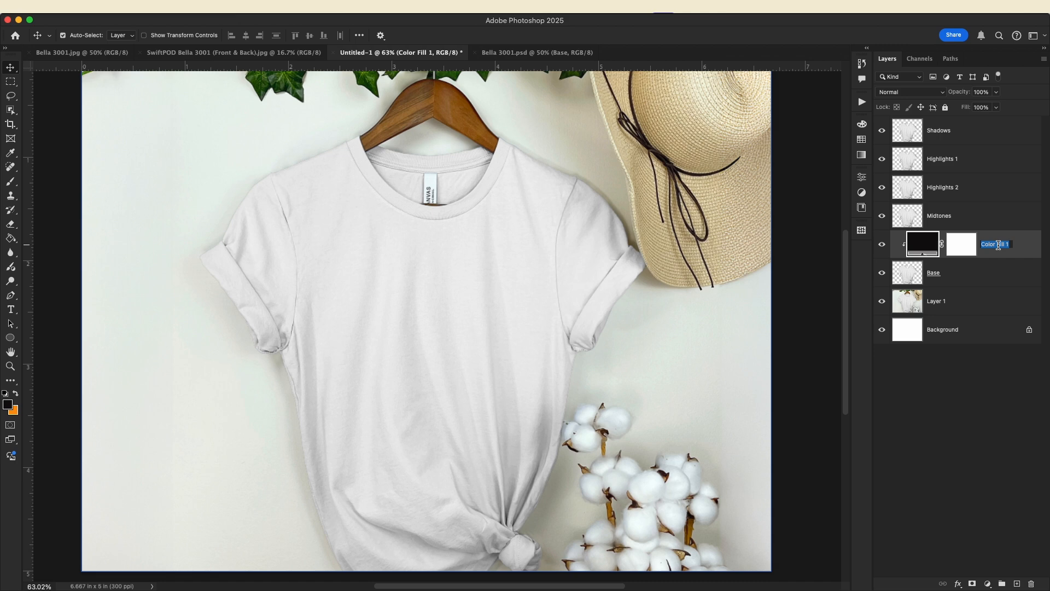
{"action": "type", "text": "md"}
{"action": "type", "text": "-color-Tshirt-Color"}
{"action": "key", "text": "Return"}
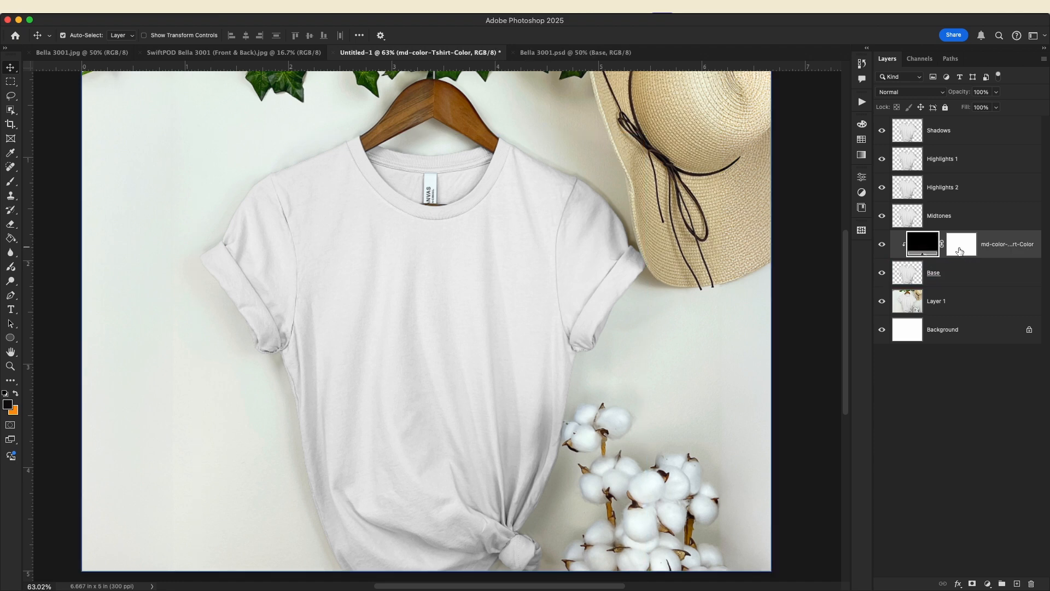
Step: Hide the Highlights 1, Highlights 2 and Midtones layers
{"action": "left_click", "coordinate": [952, 271]}
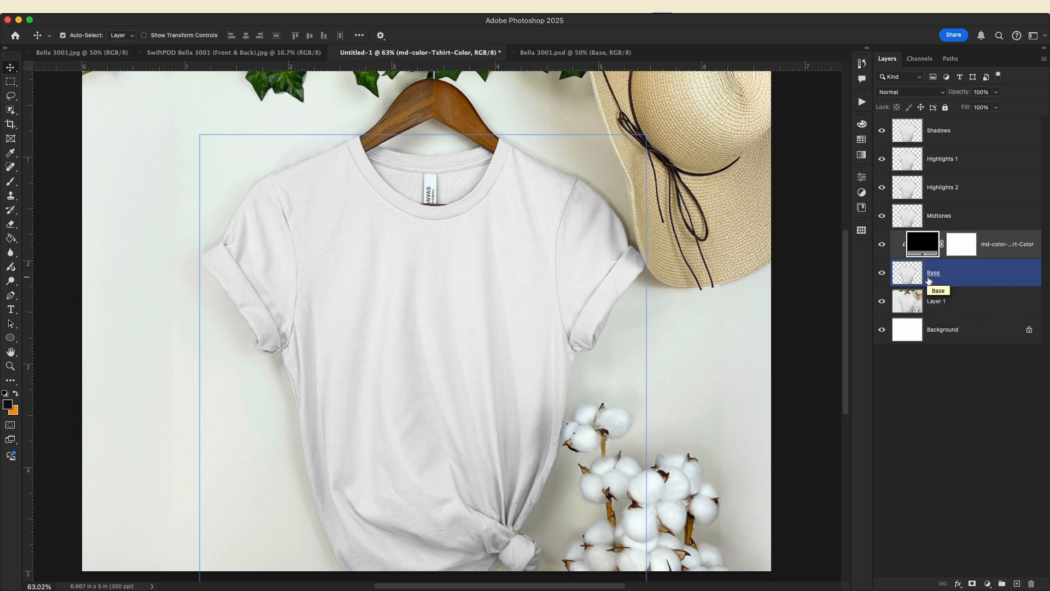
{"action": "left_click", "coordinate": [954, 159]}
{"action": "left_click", "coordinate": [881, 158]}
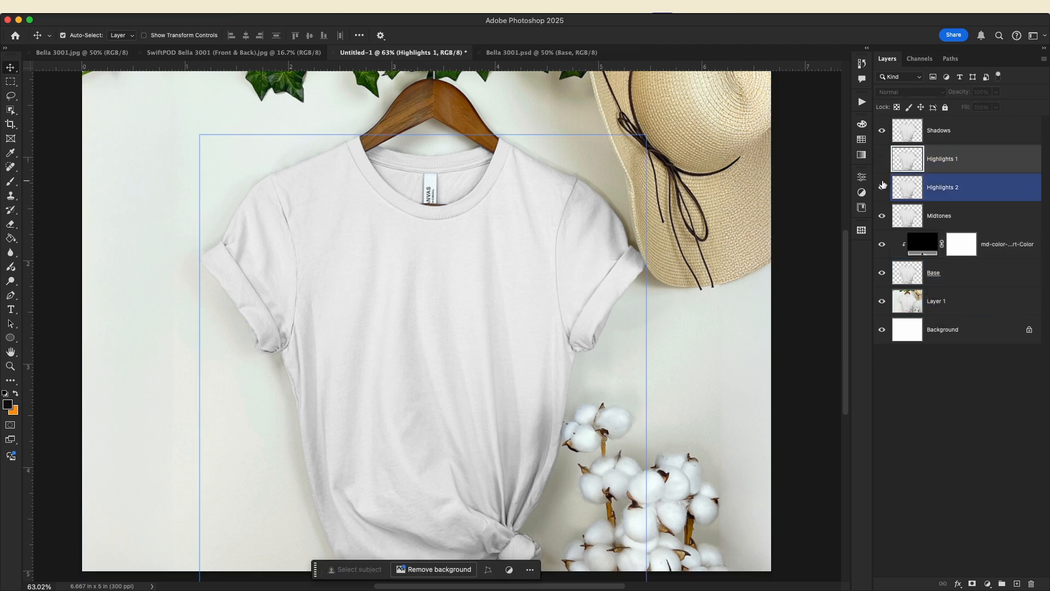
{"action": "left_click", "coordinate": [882, 187]}
{"action": "left_click", "coordinate": [881, 216]}
Step: Set the T-shirt colour fill to white, #ffffff
{"action": "left_click", "coordinate": [922, 248]}
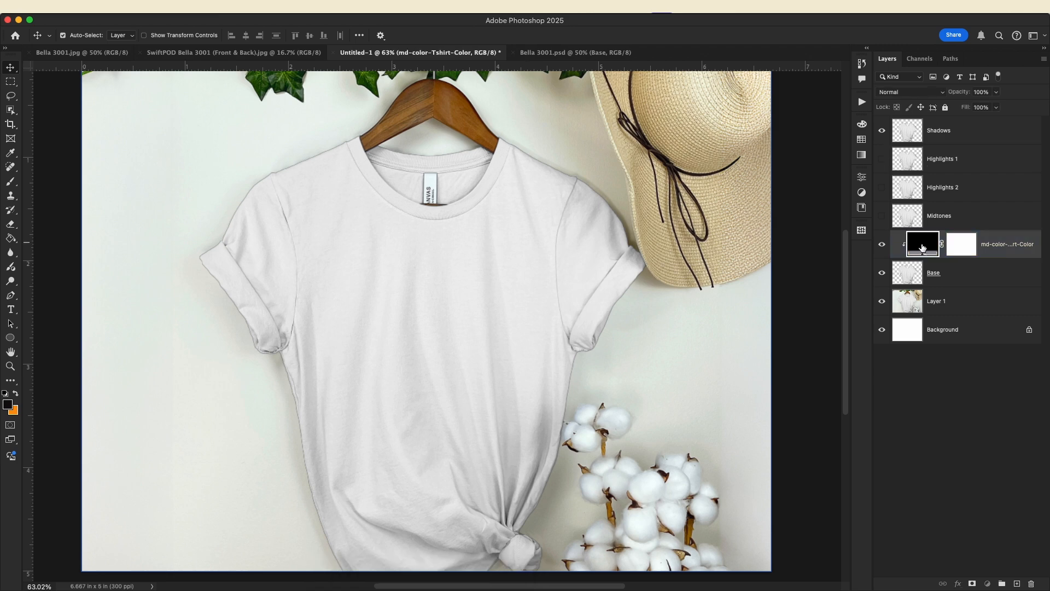
{"action": "double_click", "coordinate": [922, 247]}
{"action": "type", "text": "ffffff"}
{"action": "left_click", "coordinate": [961, 244]}
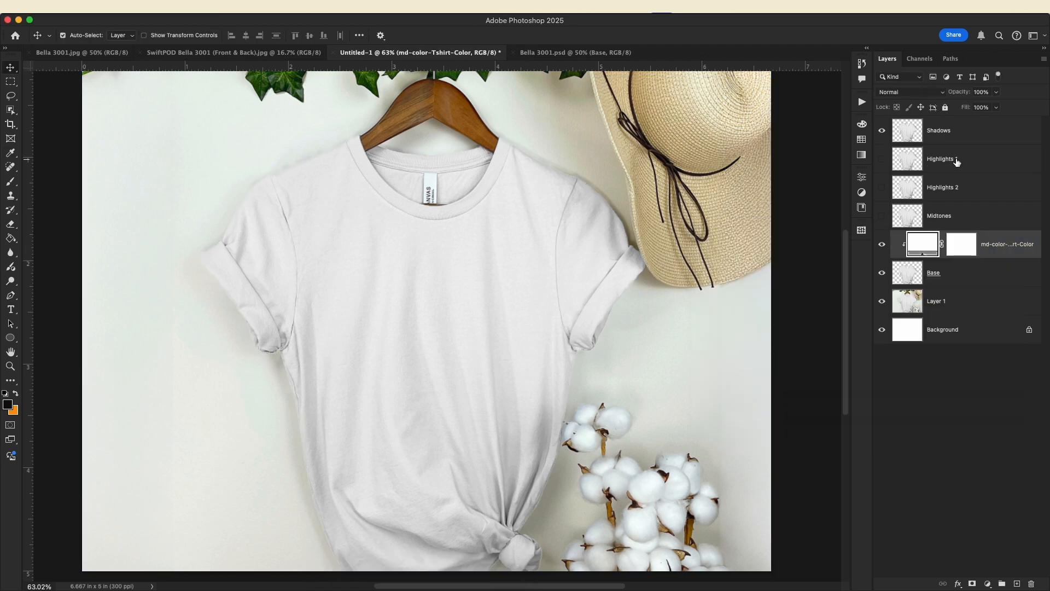
Step: In the Shadows layer's Blending Options, lower the Blend If white slider for the current layer to 212
{"action": "left_click", "coordinate": [960, 138]}
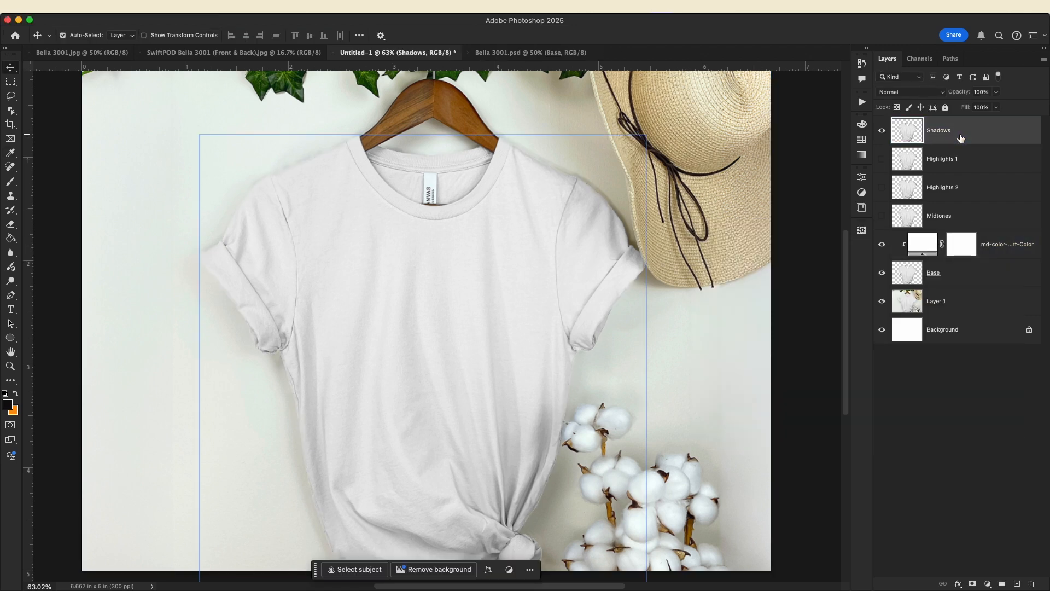
{"action": "right_click", "coordinate": [961, 137]}
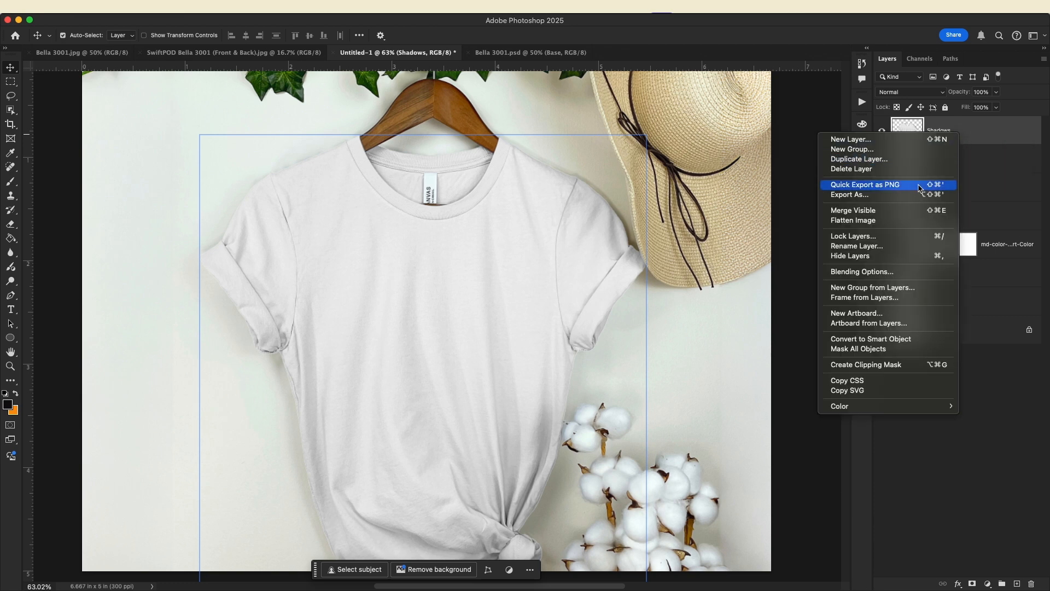
{"action": "left_click", "coordinate": [909, 272]}
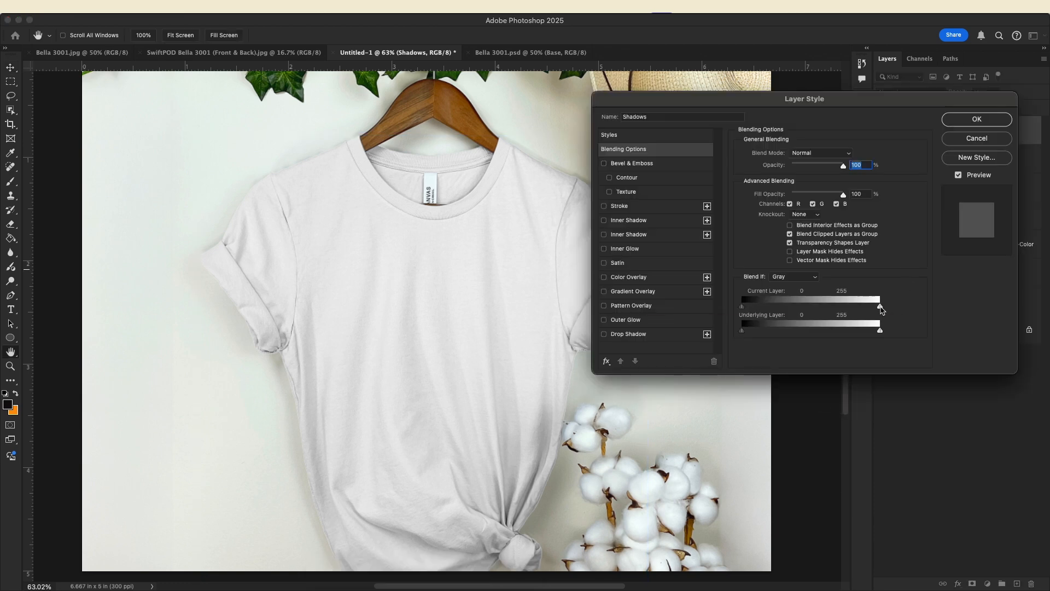
{"action": "mouse_move", "coordinate": [880, 308]}
{"action": "left_mouse_down"}
{"action": "mouse_move", "coordinate": [849, 309]}
{"action": "mouse_move", "coordinate": [859, 313]}
{"action": "left_mouse_up"}
{"action": "scroll", "coordinate": [306, 360], "scroll_direction": "up", "scroll_amount": 3}
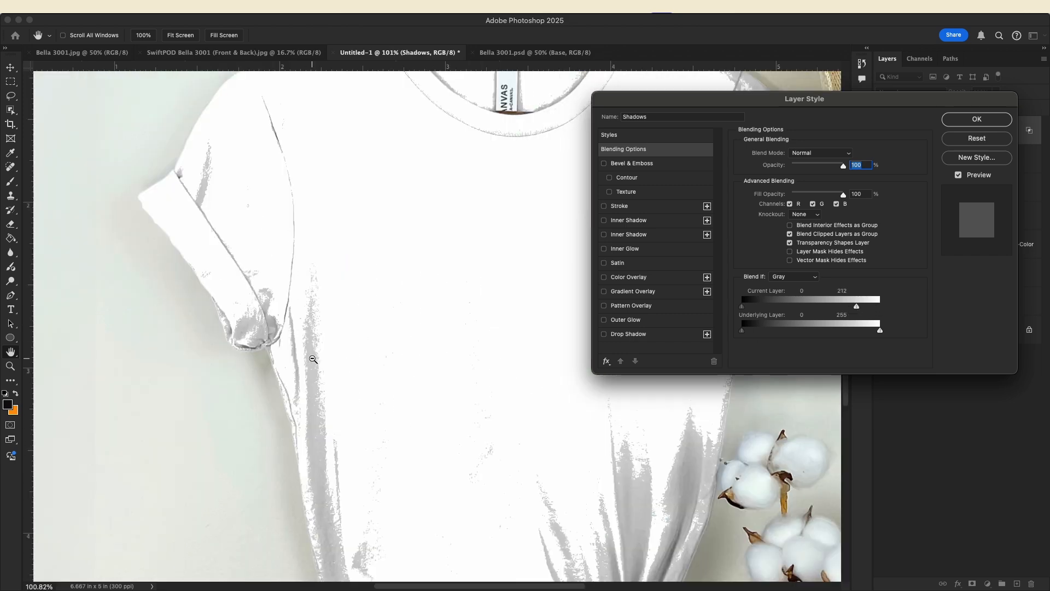
{"action": "scroll", "coordinate": [314, 359], "scroll_direction": "down", "scroll_amount": 4}
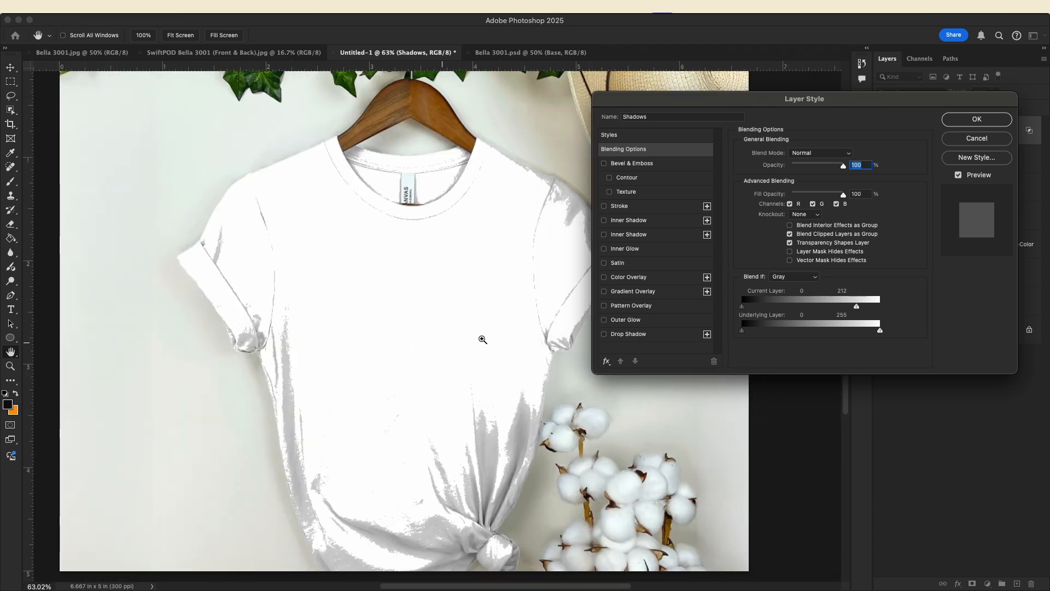
Step: Split the Shadows layer's Blend If white slider to 110 / 255 for the current layer and apply the style
{"action": "key", "text": "alt"}
{"action": "left_click_drag", "start_coordinate": [856, 308], "coordinate": [881, 312]}
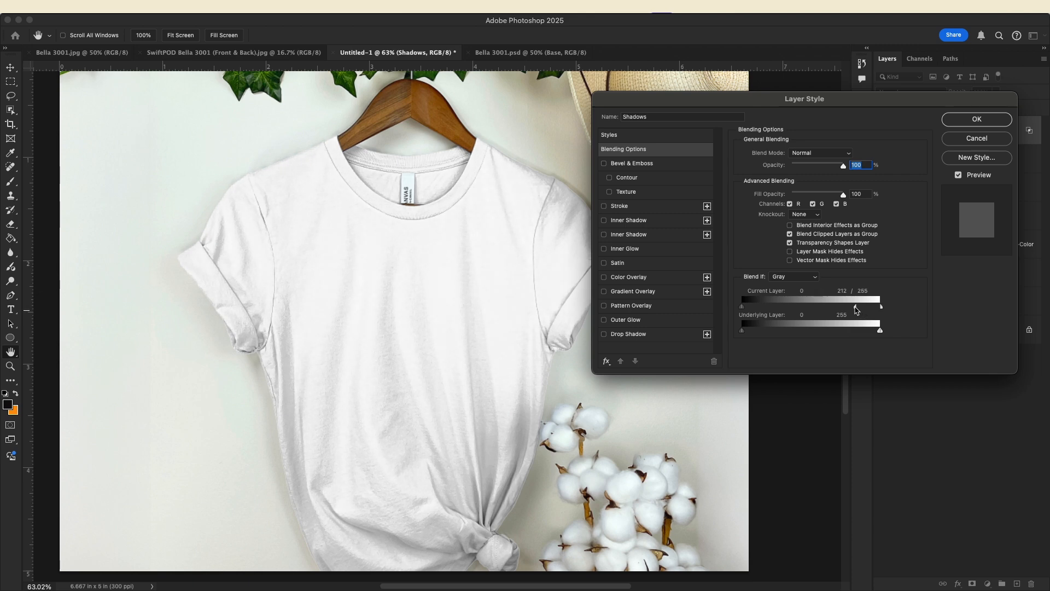
{"action": "left_click_drag", "start_coordinate": [854, 311], "coordinate": [813, 314]}
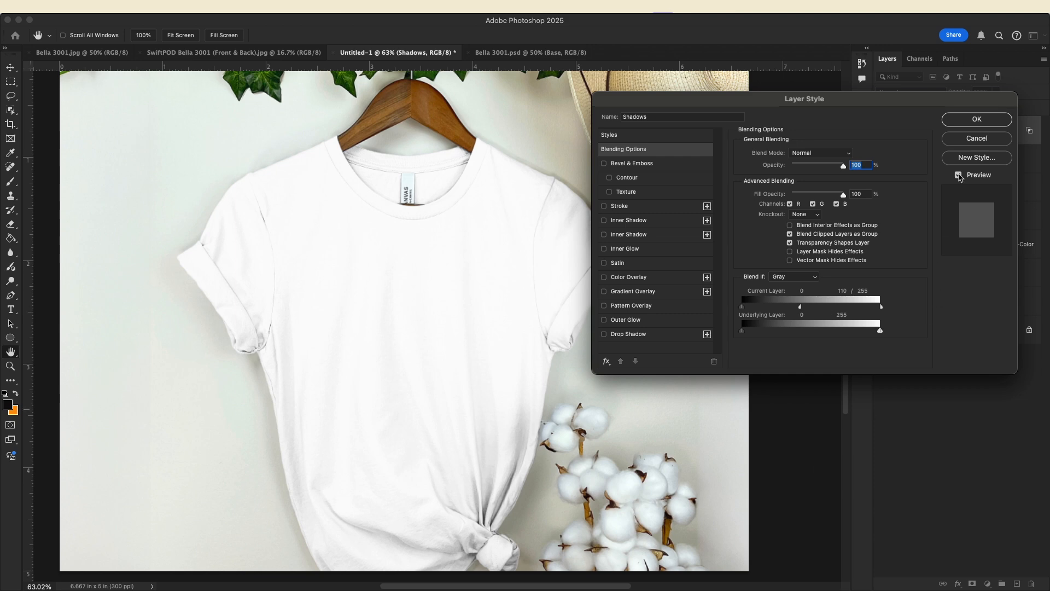
{"action": "left_click", "coordinate": [976, 119]}
Step: Change the md-color-Tshirt-Color fill to black
{"action": "left_click", "coordinate": [966, 165]}
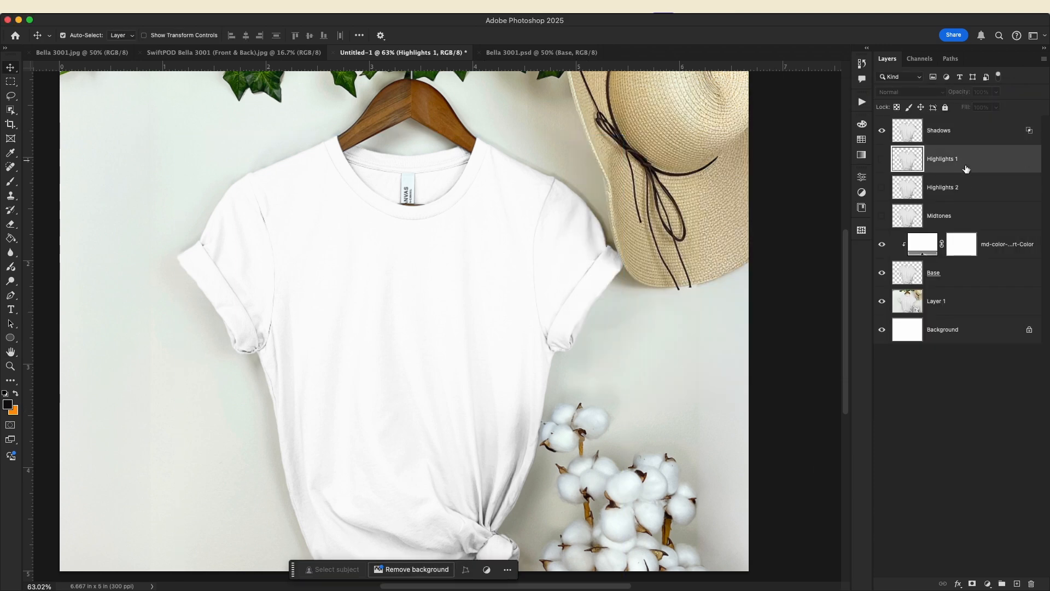
{"action": "left_click", "coordinate": [954, 197]}
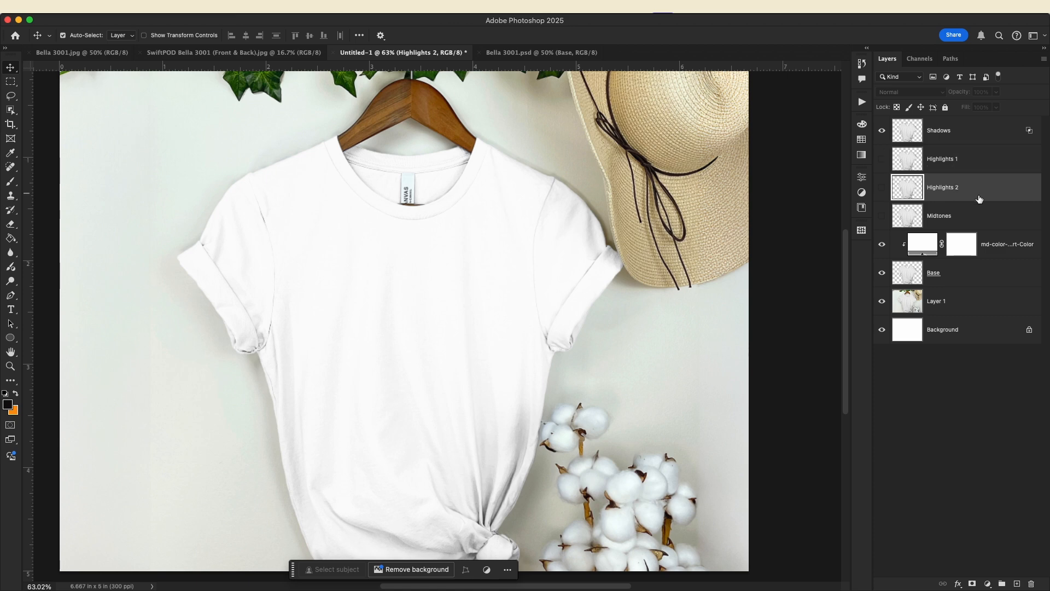
{"action": "left_click", "coordinate": [937, 221]}
{"action": "left_click", "coordinate": [930, 246]}
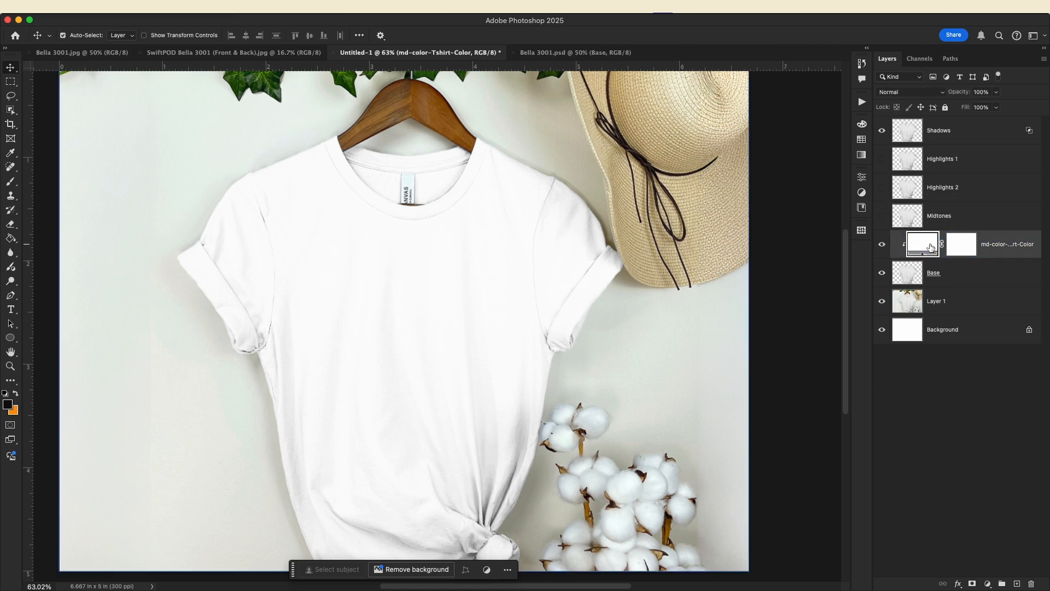
{"action": "double_click", "coordinate": [931, 247]}
{"action": "left_click", "coordinate": [720, 390]}
{"action": "left_click", "coordinate": [982, 251]}
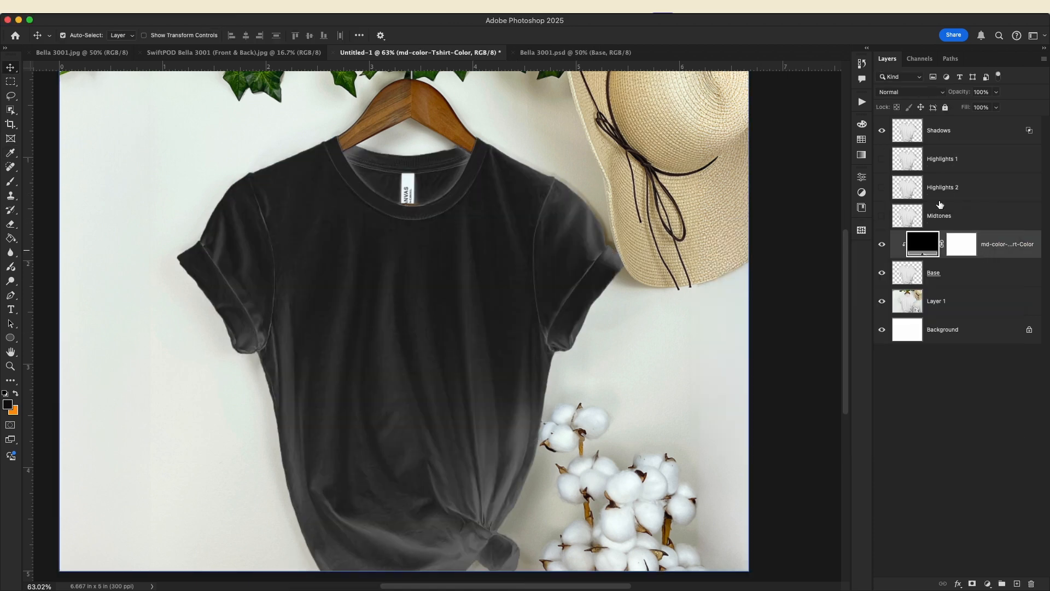
Step: Hide Shadows, show Highlights 1 and split its Blend If black slider for the current layer to 13 / 255
{"action": "left_click", "coordinate": [881, 130]}
{"action": "left_click", "coordinate": [882, 163]}
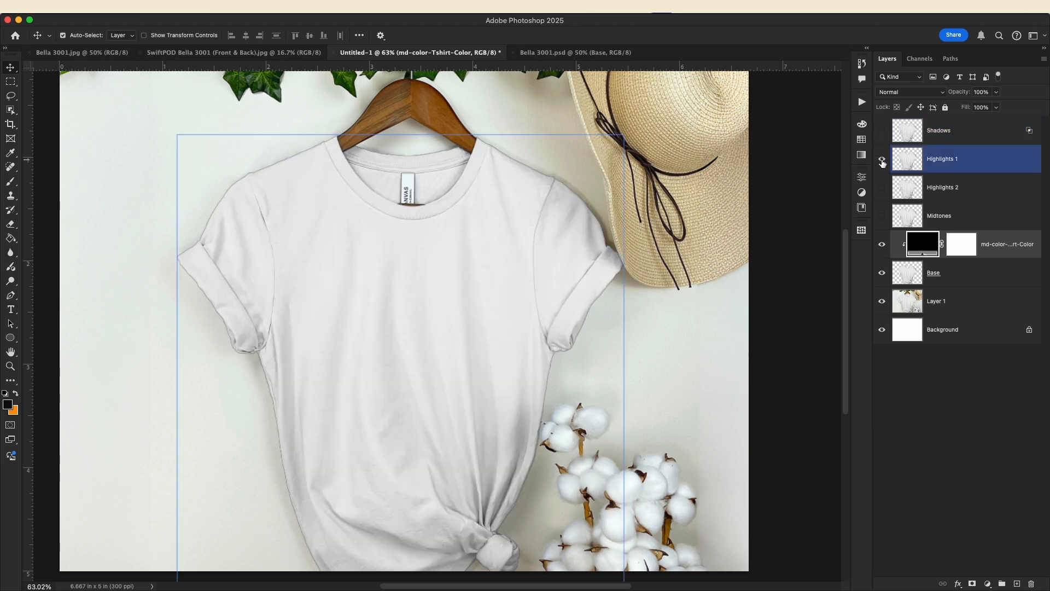
{"action": "right_click", "coordinate": [977, 165]}
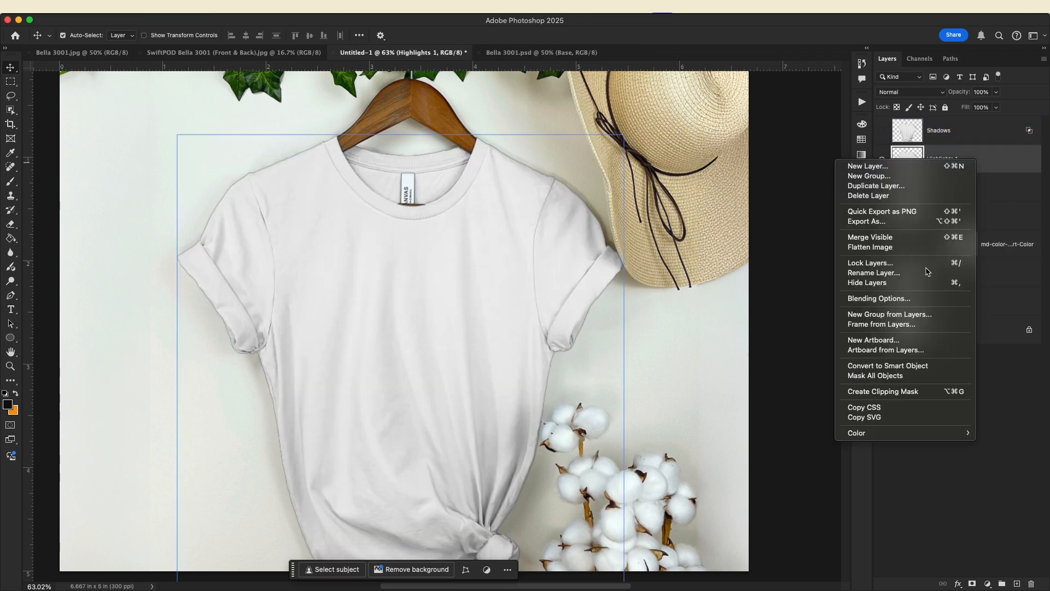
{"action": "left_click", "coordinate": [917, 299]}
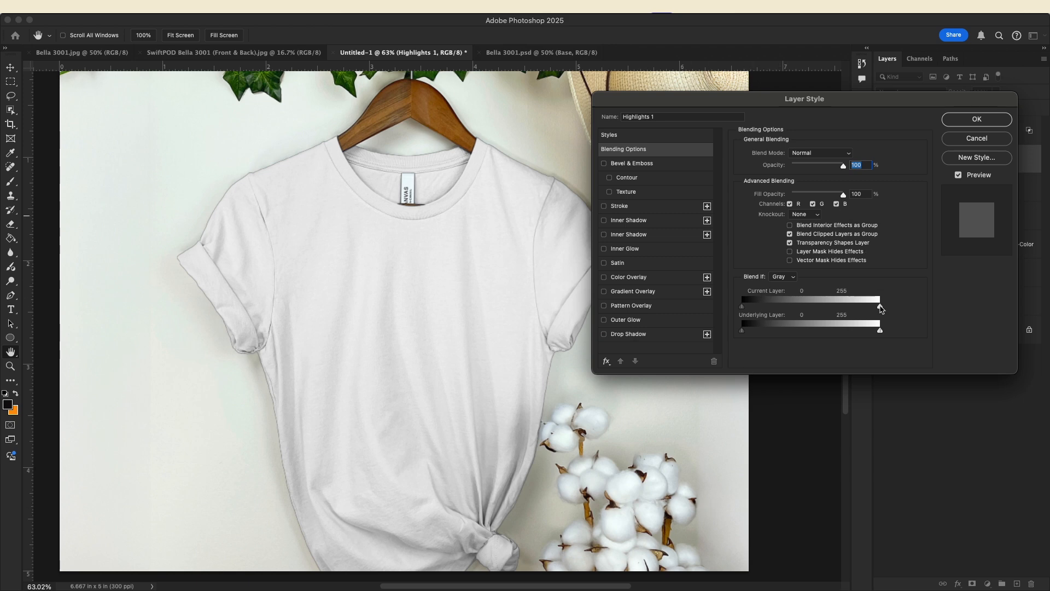
{"action": "left_click_drag", "start_coordinate": [742, 307], "coordinate": [840, 310]}
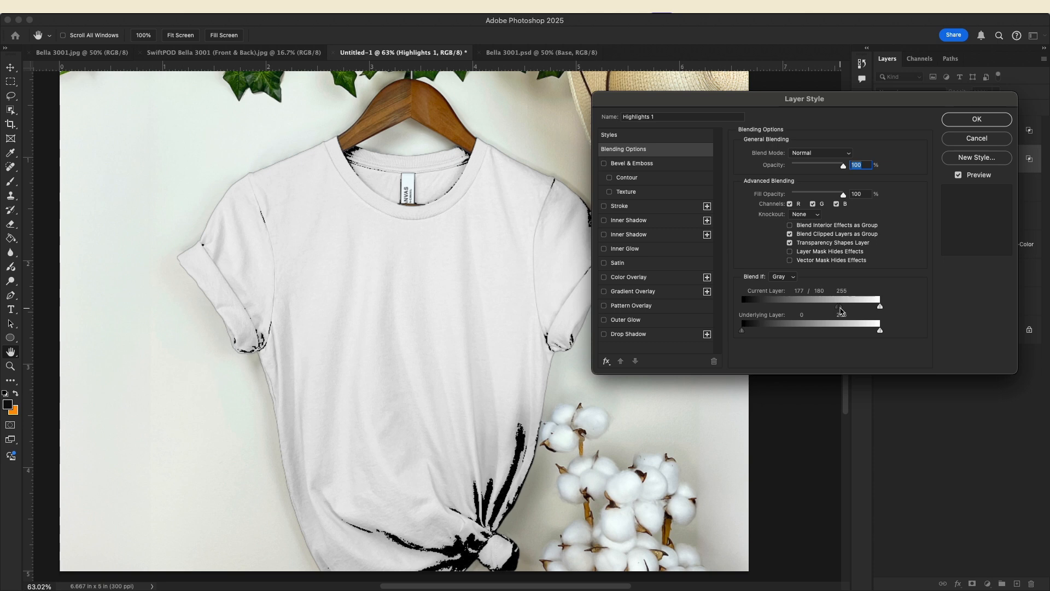
{"action": "left_click_drag", "start_coordinate": [841, 311], "coordinate": [747, 314]}
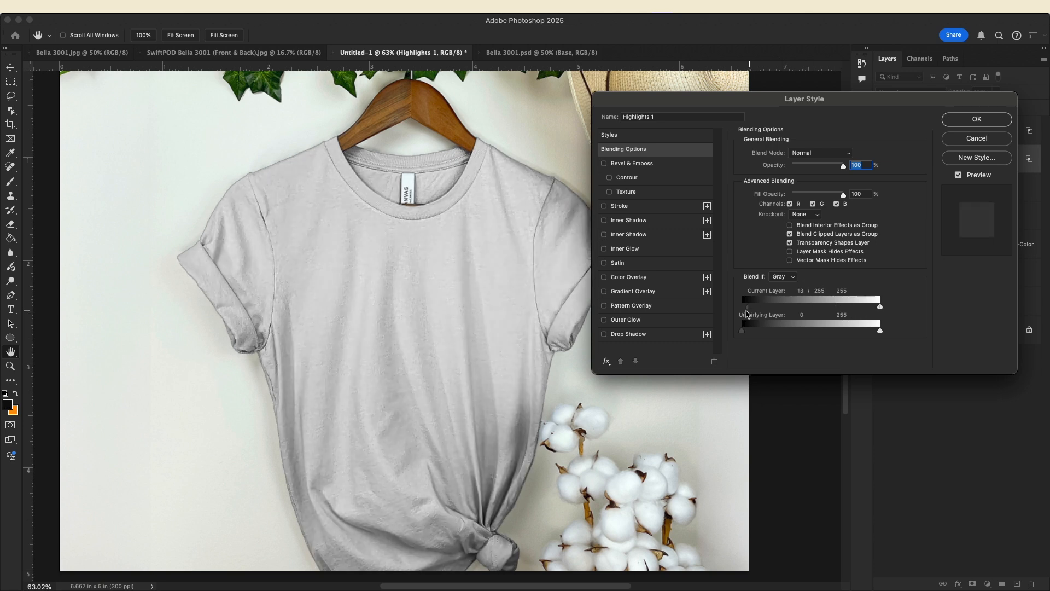
{"action": "left_click", "coordinate": [952, 121]}
Step: Hide Highlights 1, show Highlights 2 and split its Blend If black slider for the current layer to 220 / 255
{"action": "left_click", "coordinate": [894, 196]}
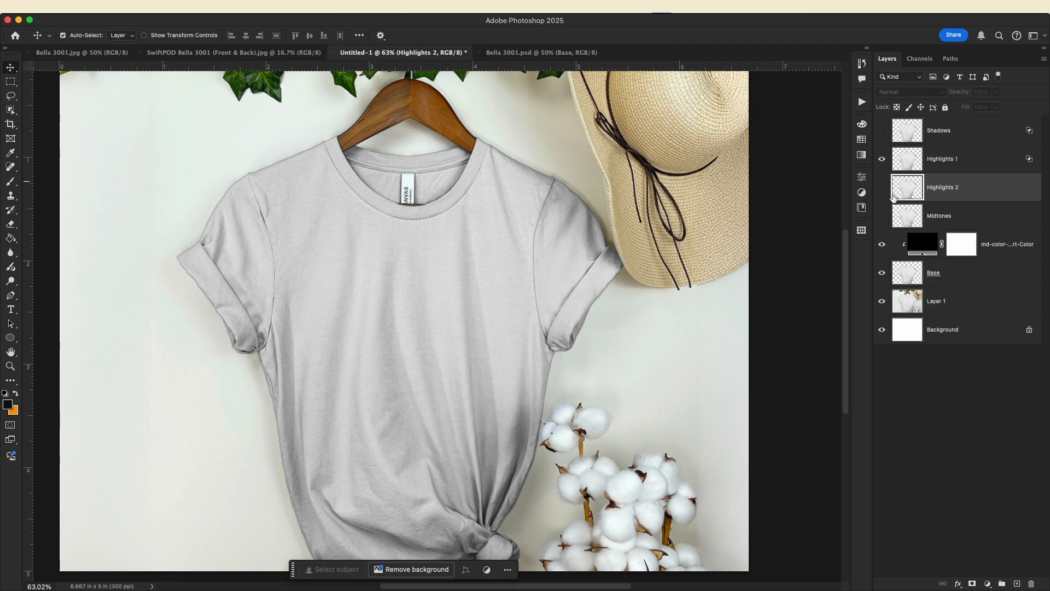
{"action": "left_click", "coordinate": [881, 167]}
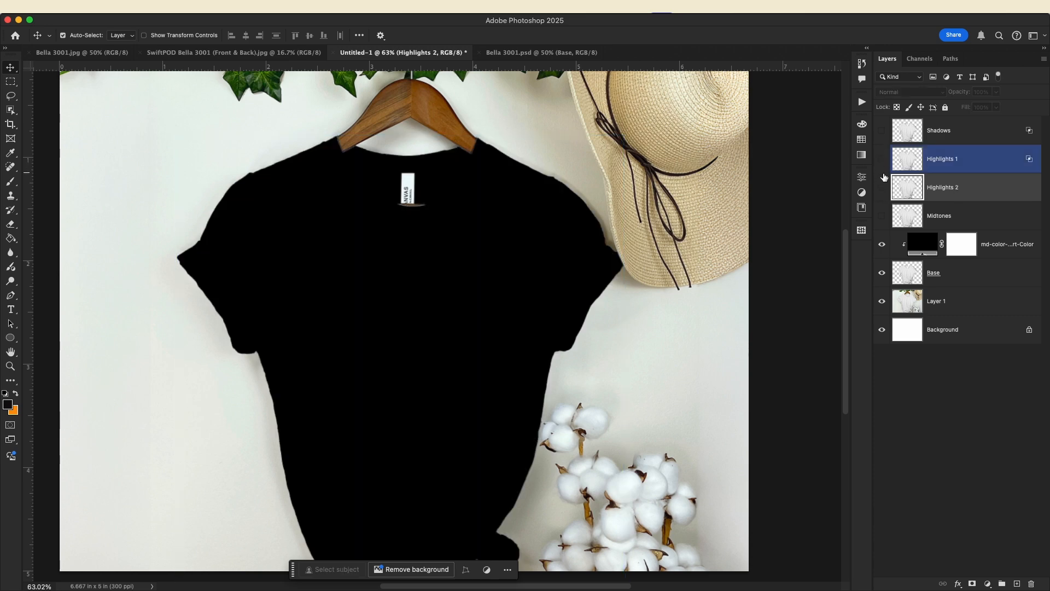
{"action": "left_click", "coordinate": [881, 189]}
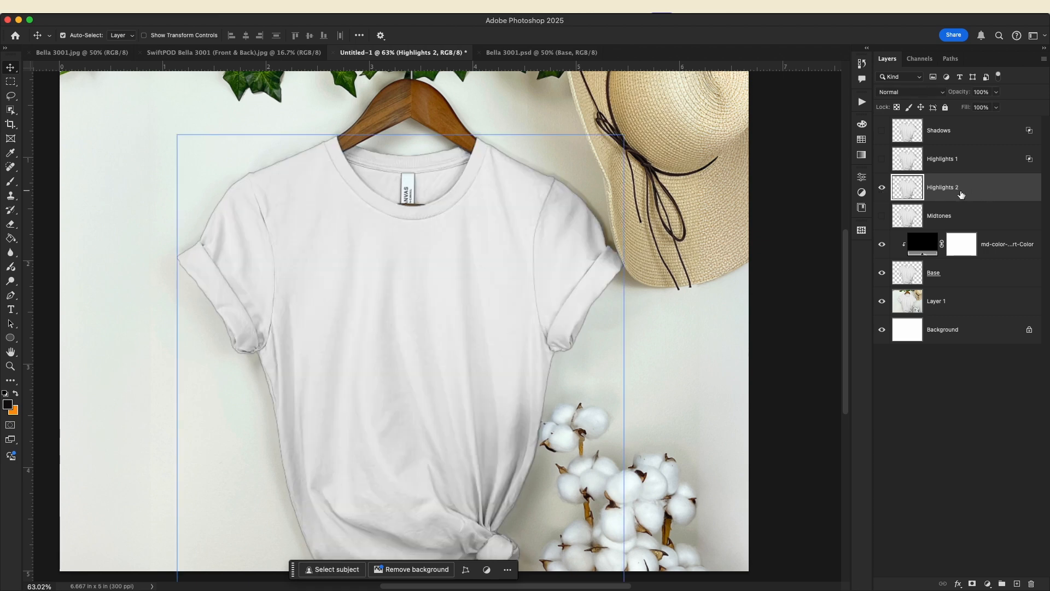
{"action": "right_click", "coordinate": [980, 195]}
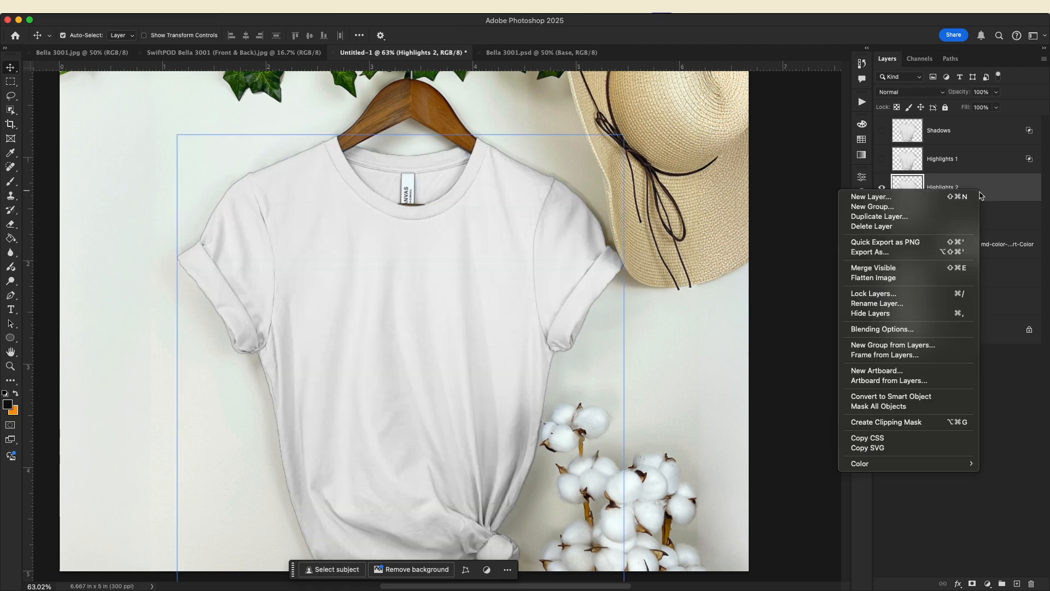
{"action": "left_click", "coordinate": [919, 329]}
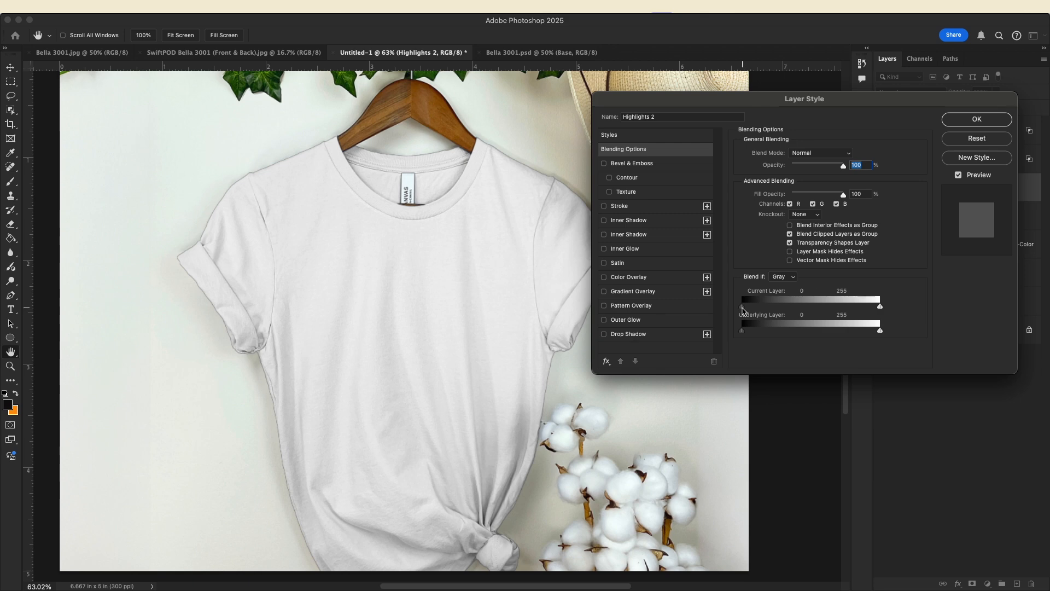
{"action": "left_click_drag", "start_coordinate": [743, 311], "coordinate": [900, 318]}
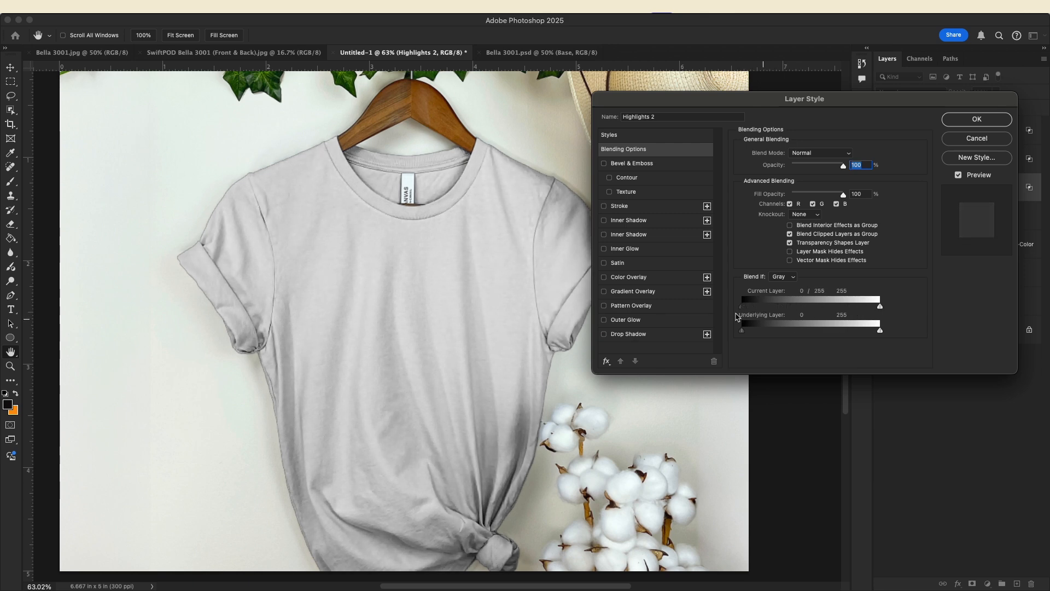
{"action": "left_click_drag", "start_coordinate": [746, 312], "coordinate": [862, 316]}
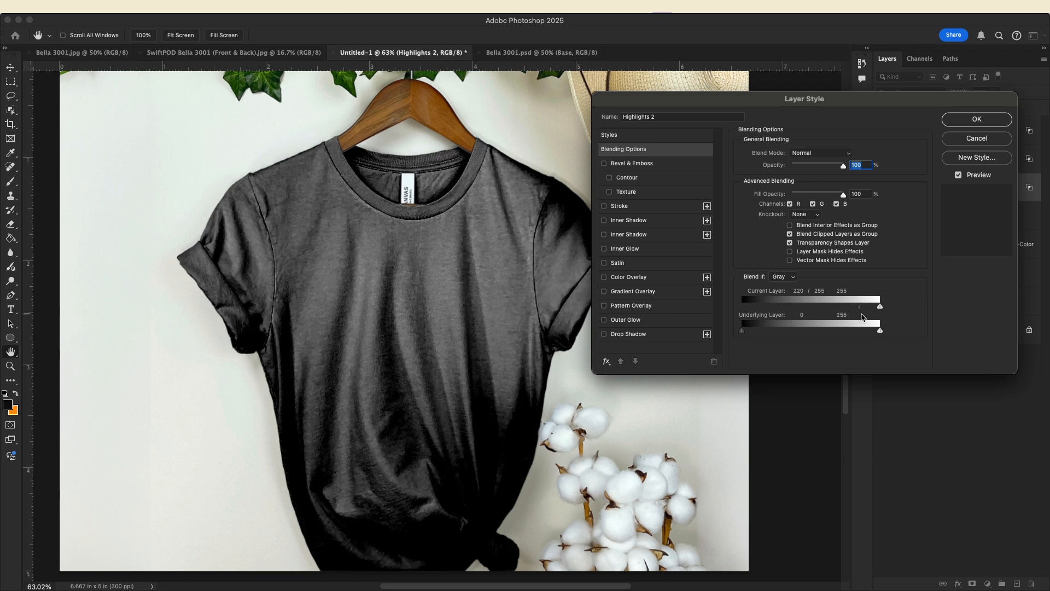
{"action": "left_click", "coordinate": [977, 120]}
Step: Make the Midtones, Highlights 1 and Shadows layers visible and select the md-color-Tshirt-Color fill layer
{"action": "left_click", "coordinate": [962, 225]}
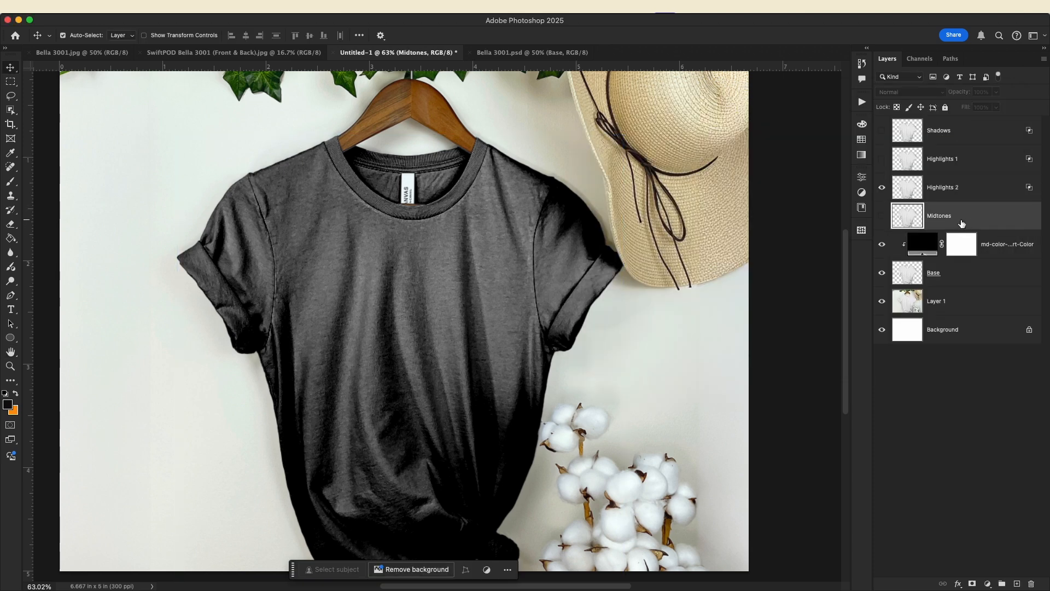
{"action": "left_click", "coordinate": [882, 216]}
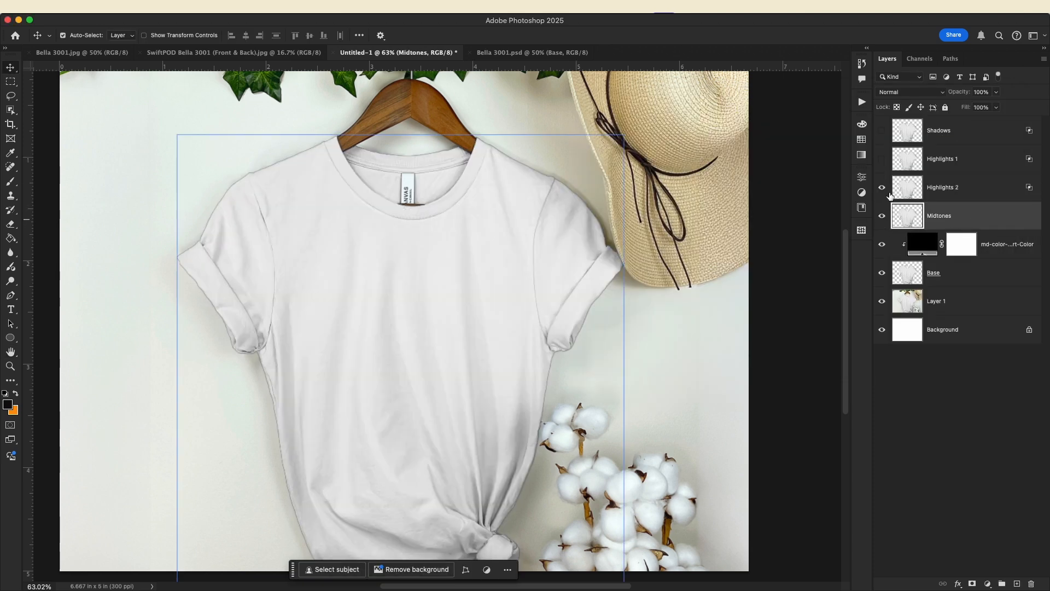
{"action": "left_click", "coordinate": [883, 157]}
{"action": "left_click", "coordinate": [882, 131]}
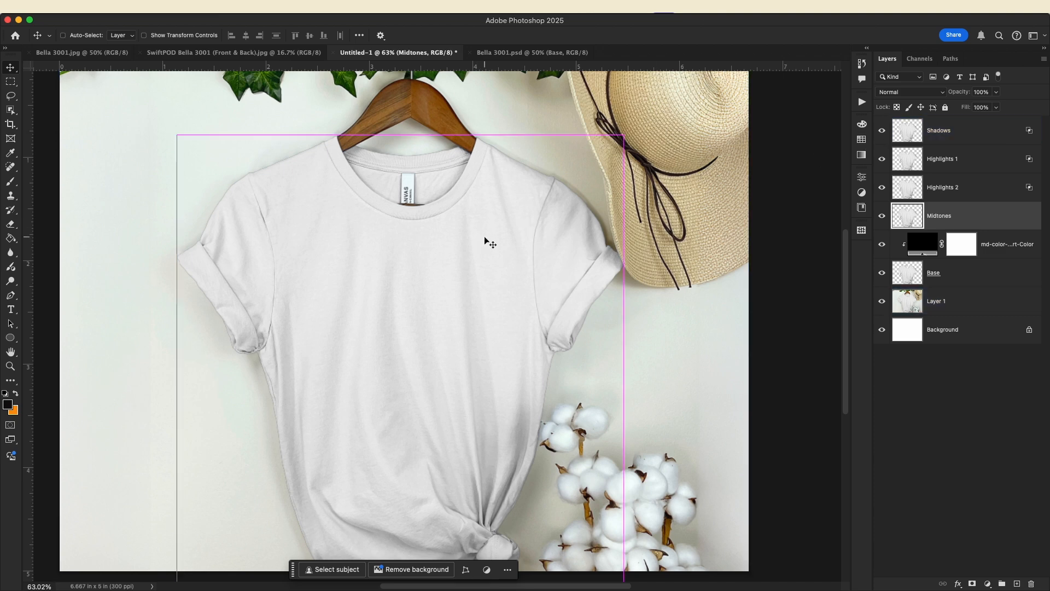
{"action": "scroll", "coordinate": [486, 240], "scroll_direction": "right", "scroll_amount": 1}
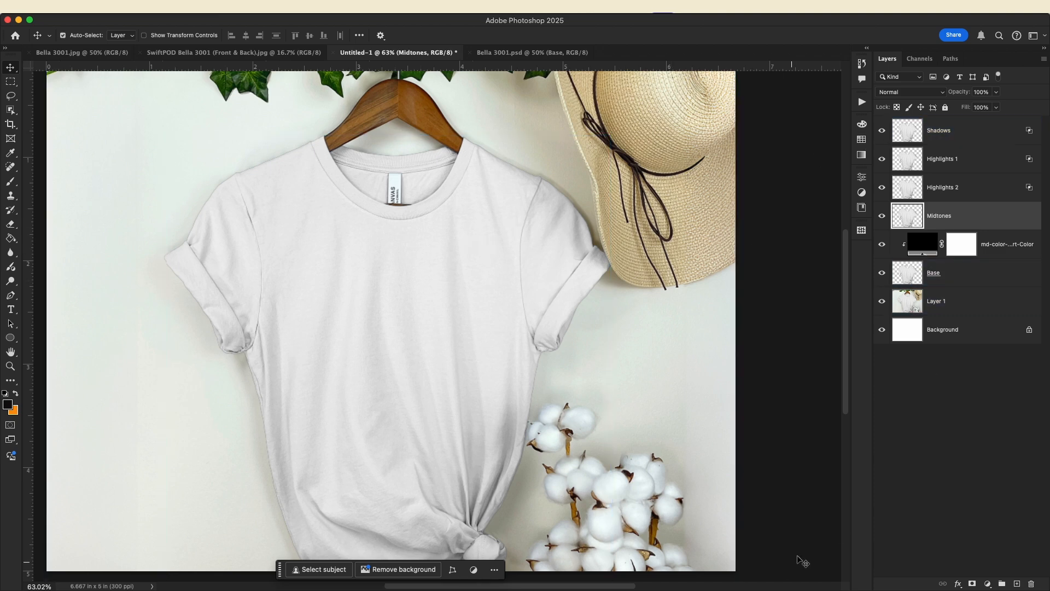
{"action": "left_click", "coordinate": [929, 244]}
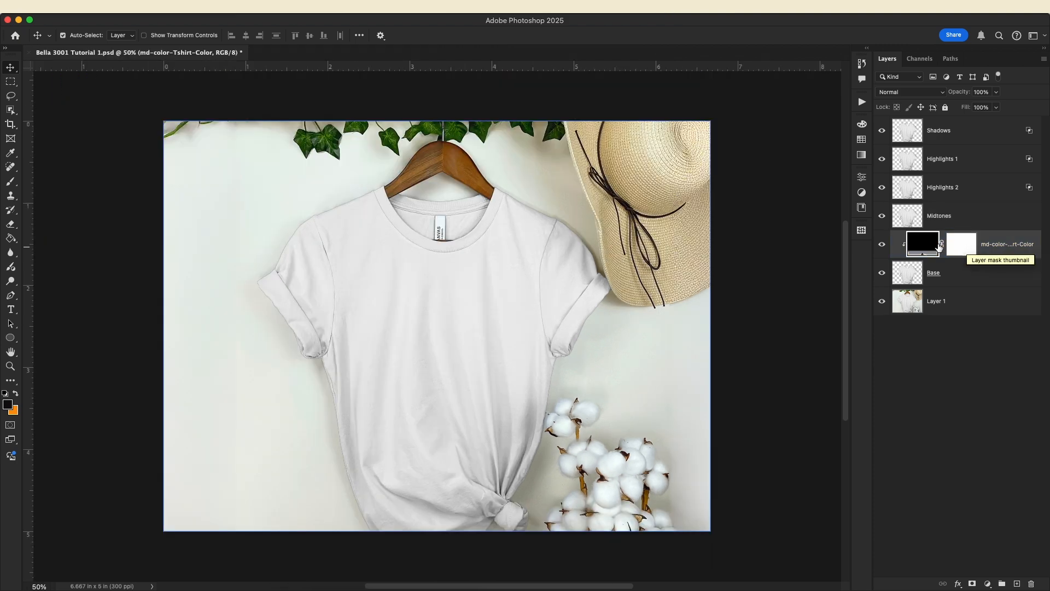
{"action": "double_click", "coordinate": [923, 243]}
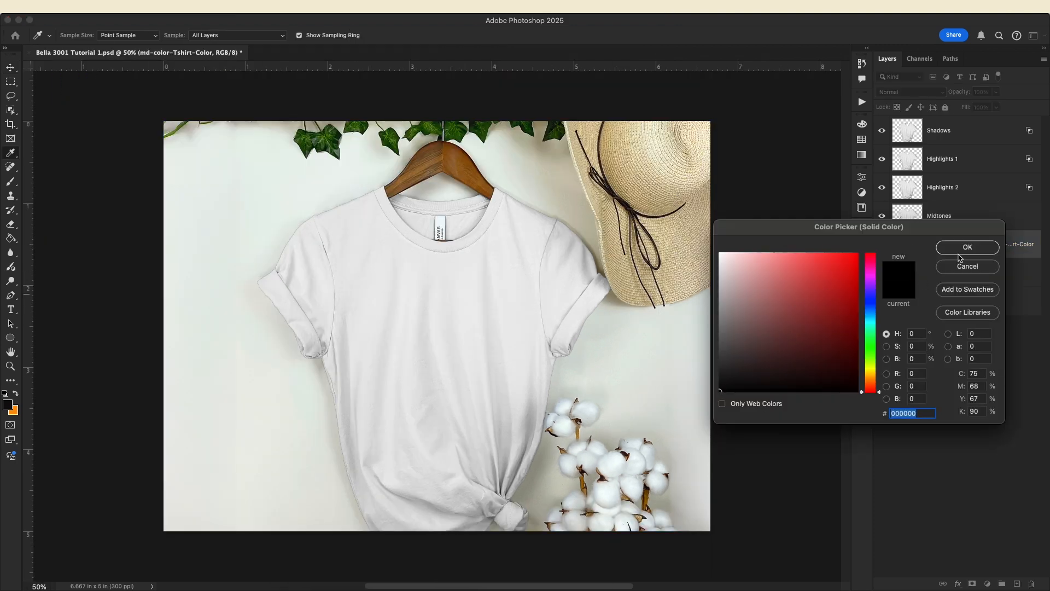
{"action": "left_click", "coordinate": [958, 251]}
{"action": "key", "text": "v"}
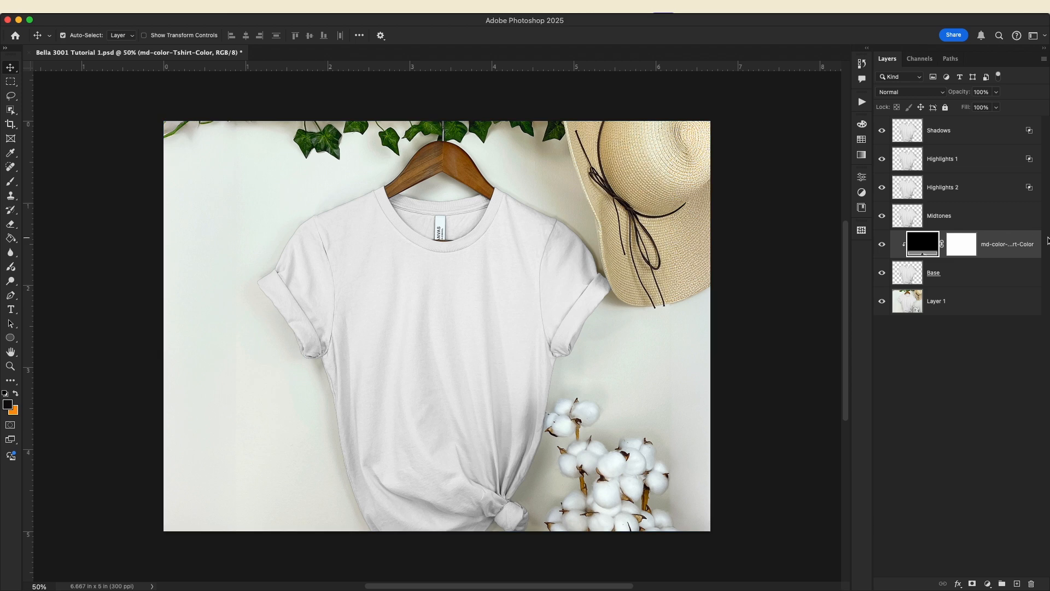
Step: Hide the Shadows layer and set the Highlights 1 layer's opacity to 5%
{"action": "left_click", "coordinate": [888, 137]}
{"action": "left_click", "coordinate": [923, 150]}
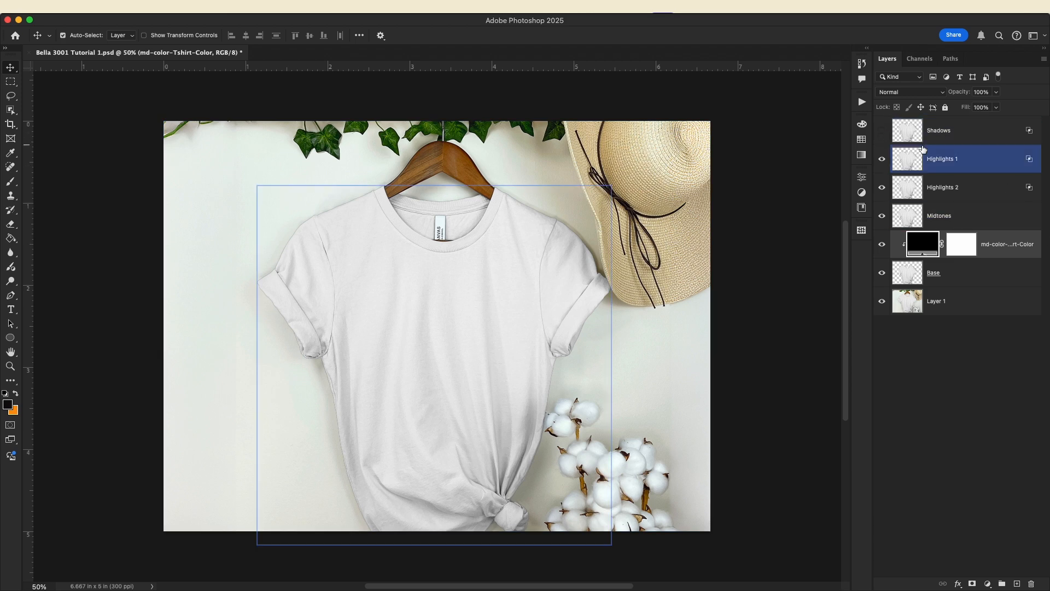
{"action": "left_click", "coordinate": [981, 92]}
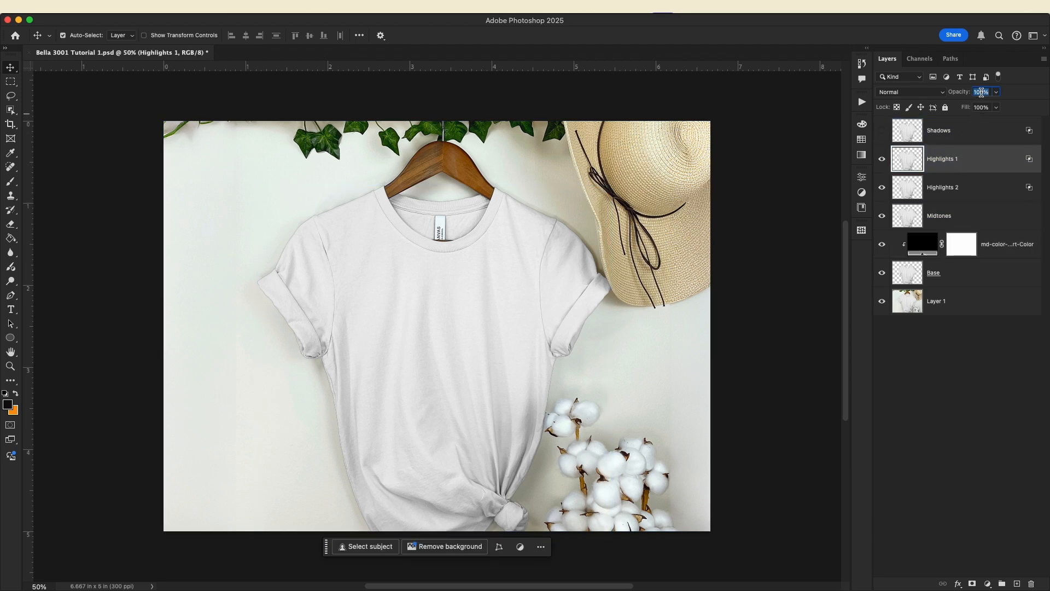
{"action": "type", "text": "5"}
Step: Set the opacity of the Highlights 2 layer to 2% and of the Midtones layer to 5%
{"action": "left_click", "coordinate": [969, 196]}
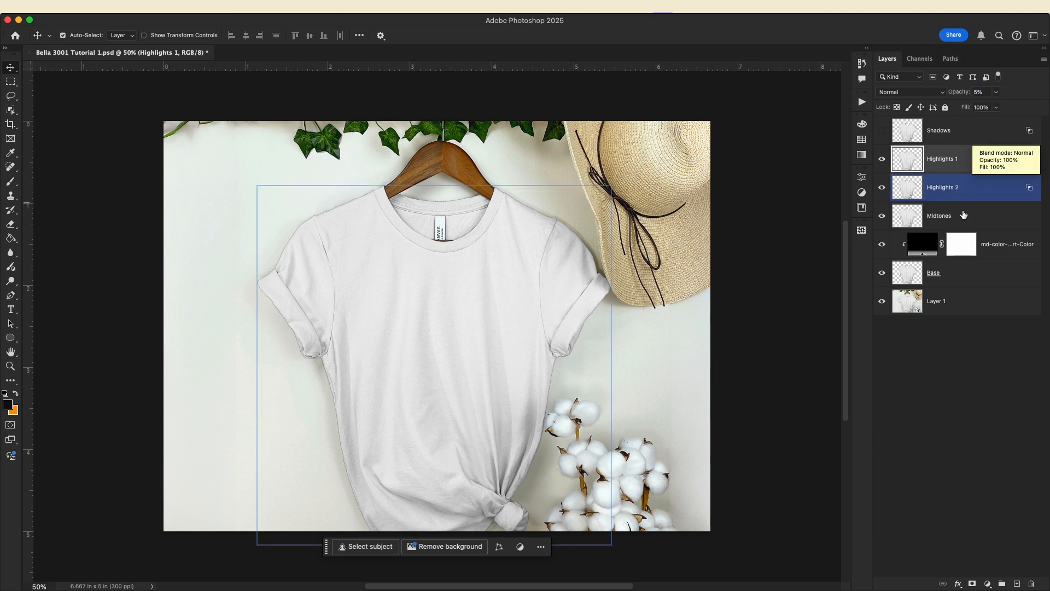
{"action": "left_click", "coordinate": [976, 91]}
{"action": "type", "text": "2"}
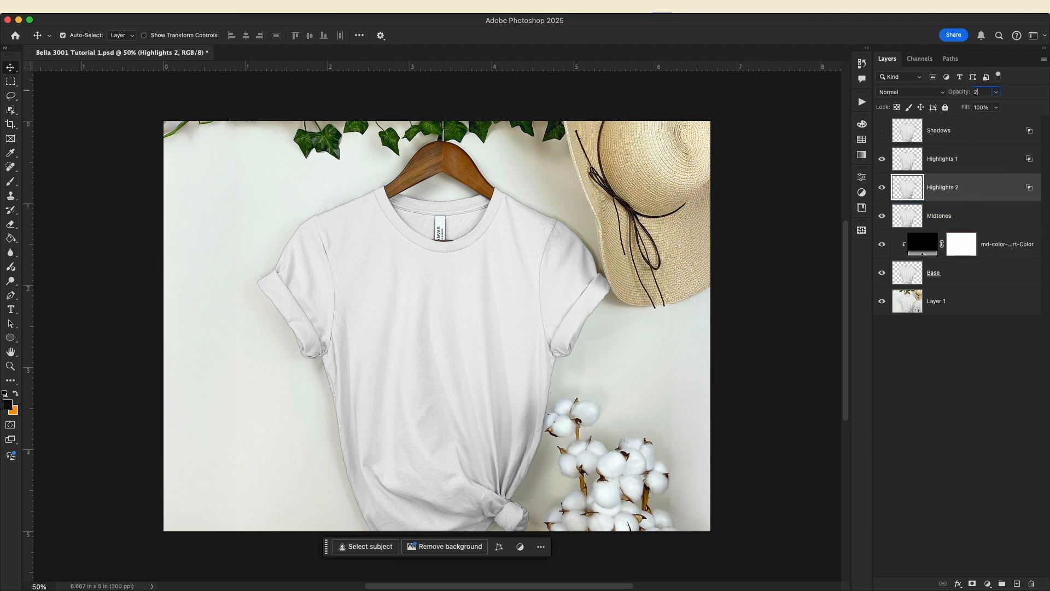
{"action": "left_click", "coordinate": [971, 216]}
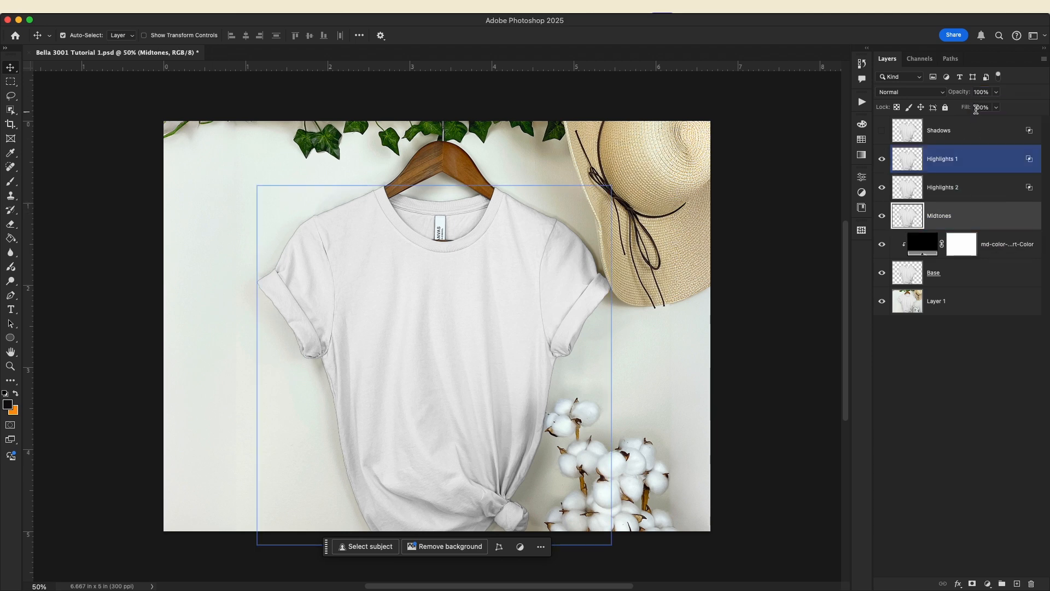
{"action": "type", "text": "5"}
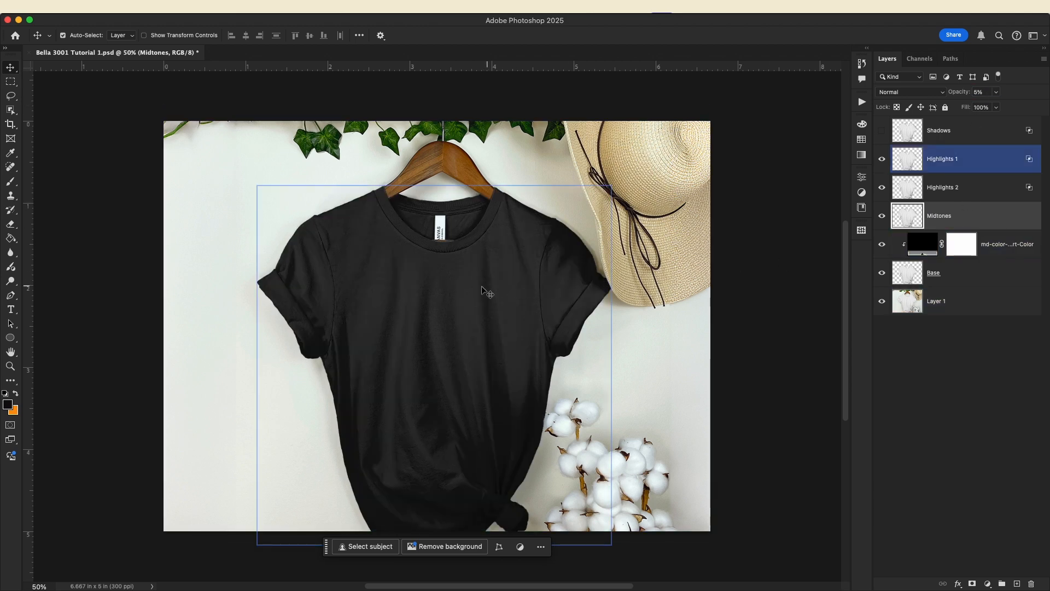
Step: Change the md-color-Tshirt-Color fill to white (ffffff) to test the shirt in a light colour
{"action": "double_click", "coordinate": [923, 244]}
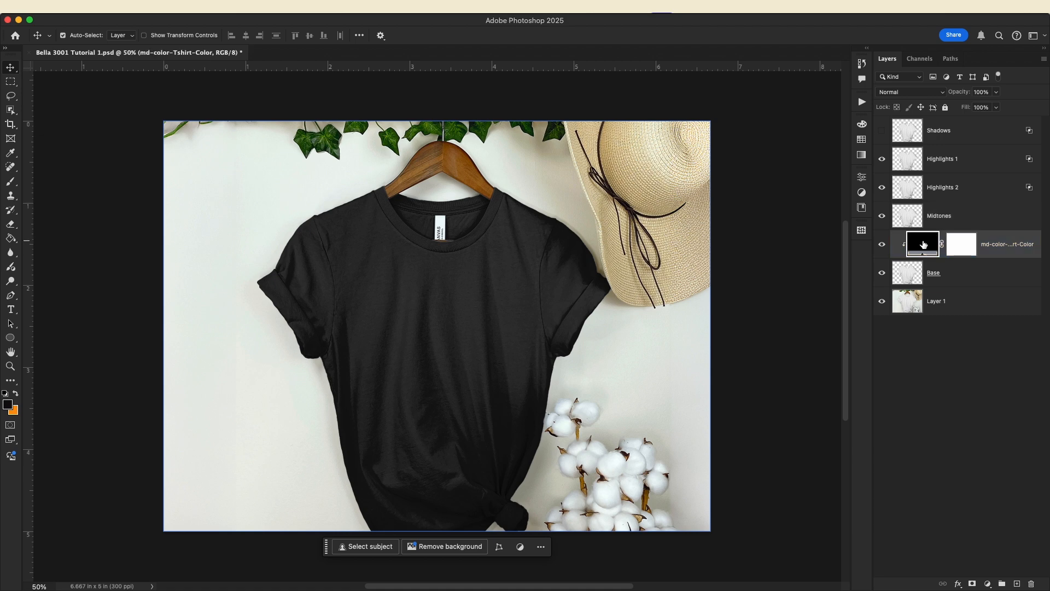
{"action": "left_click", "coordinate": [817, 356]}
{"action": "mouse_move", "coordinate": [817, 355]}
{"action": "left_mouse_down"}
{"action": "mouse_move", "coordinate": [837, 357]}
{"action": "mouse_move", "coordinate": [758, 310]}
{"action": "mouse_move", "coordinate": [689, 244]}
{"action": "left_mouse_up"}
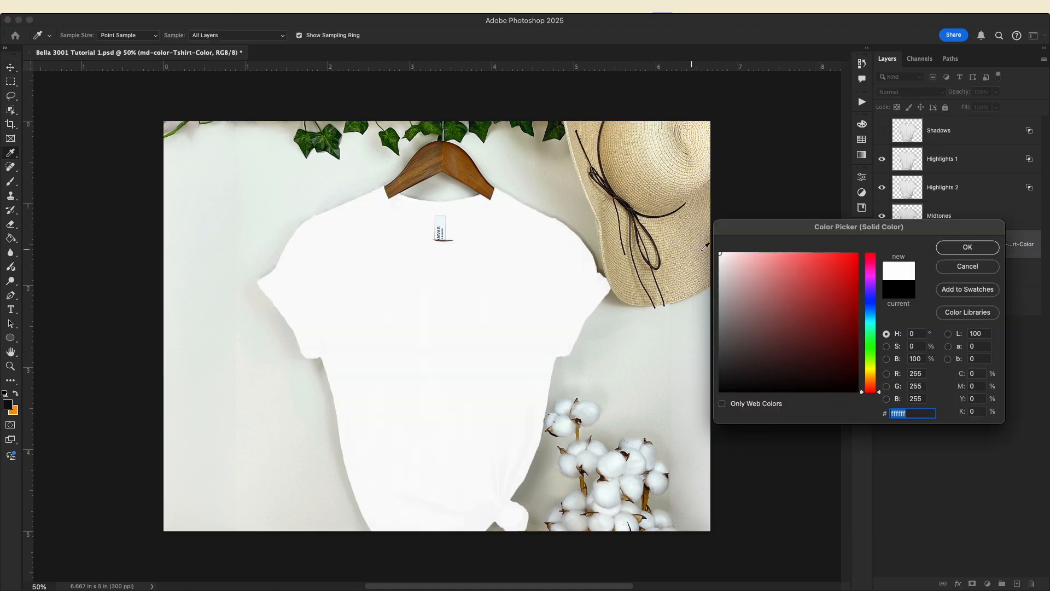
{"action": "left_click", "coordinate": [966, 247]}
{"action": "key", "text": "v"}
{"action": "left_click", "coordinate": [476, 279]}
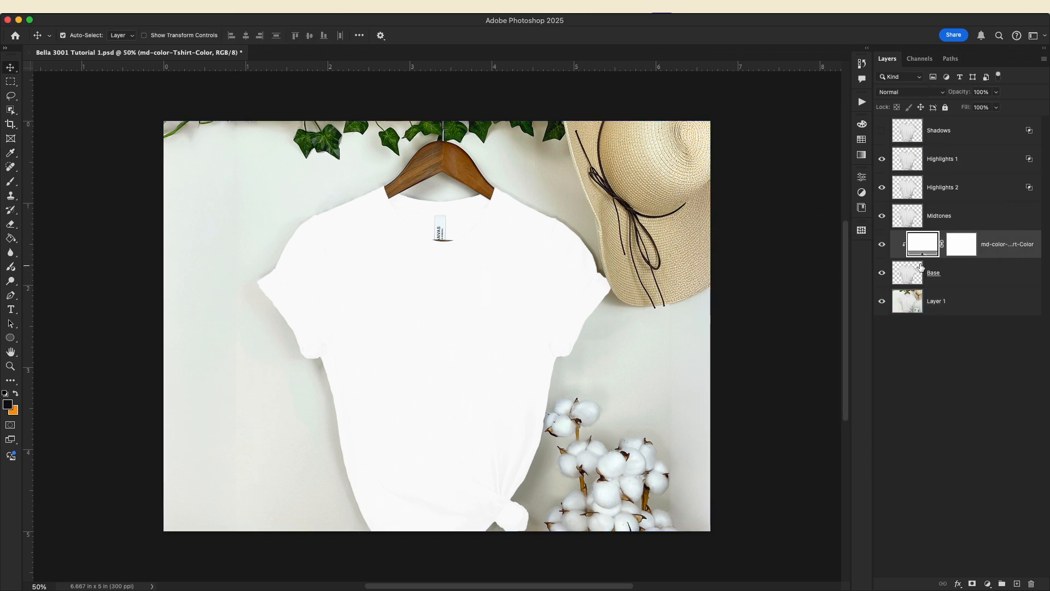
Step: Change the md-color-Tshirt-Color fill back to black
{"action": "left_click", "coordinate": [979, 246]}
{"action": "double_click", "coordinate": [930, 248]}
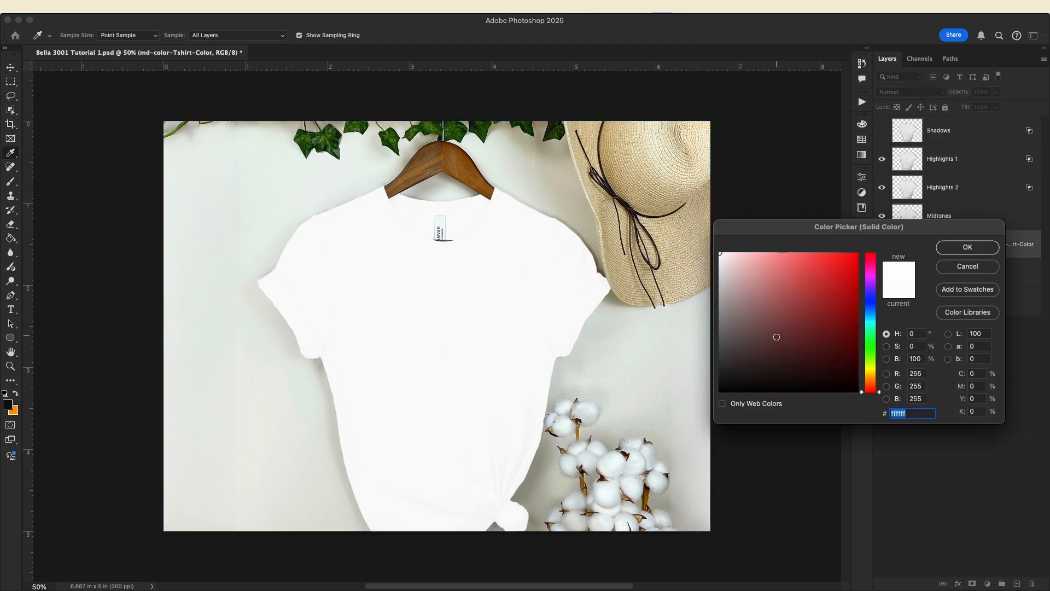
{"action": "left_click_drag", "start_coordinate": [776, 335], "coordinate": [655, 443]}
{"action": "left_click", "coordinate": [966, 249]}
{"action": "left_click", "coordinate": [952, 307]}
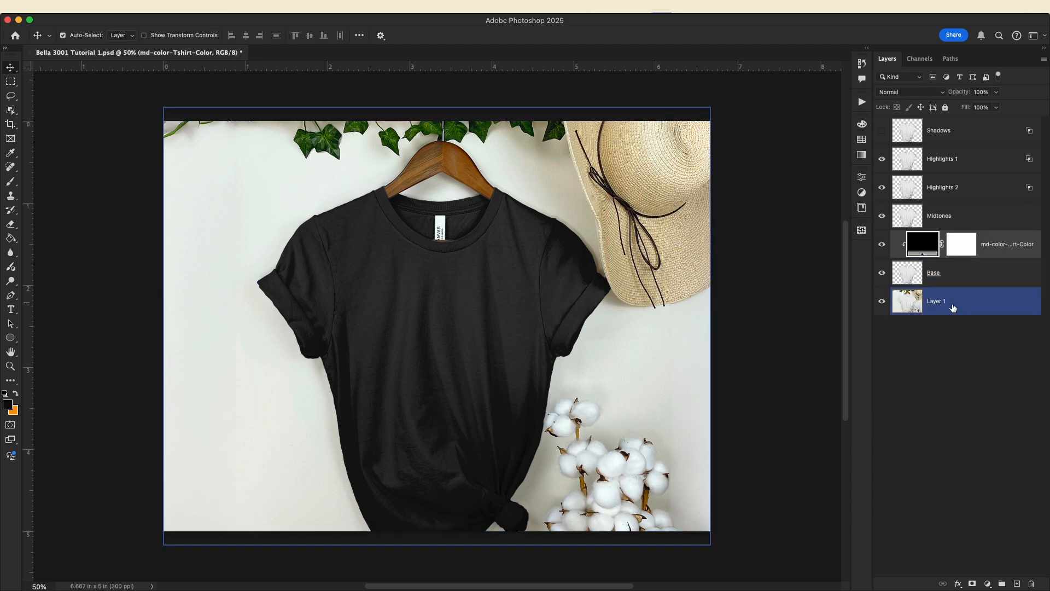
Step: Make the Shadows layer visible and bake in its Blend If settings by converting it to a smart object and rasterizing it
{"action": "left_click", "coordinate": [882, 132]}
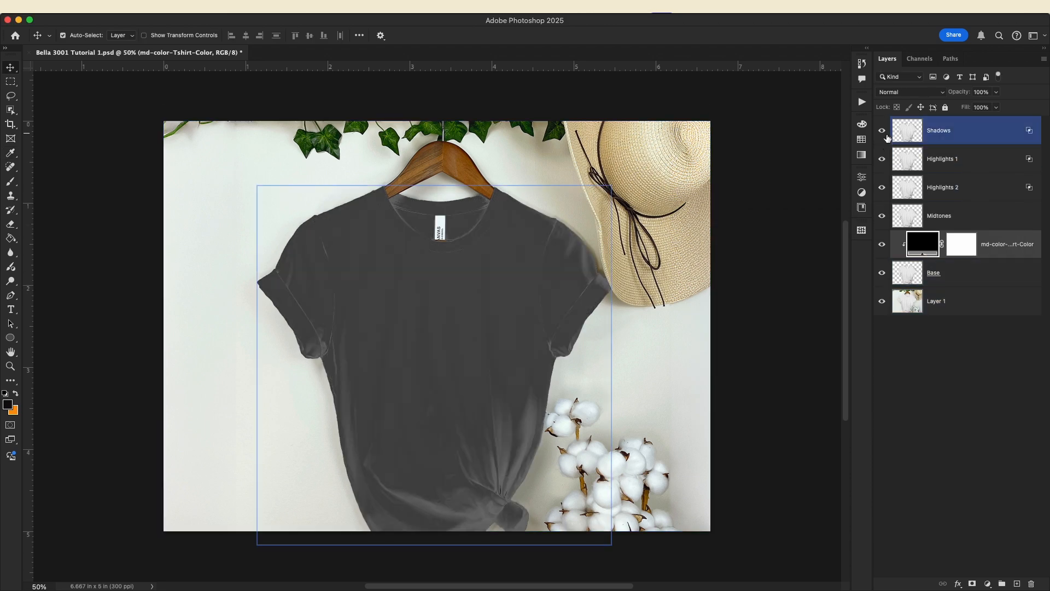
{"action": "left_click", "coordinate": [963, 304]}
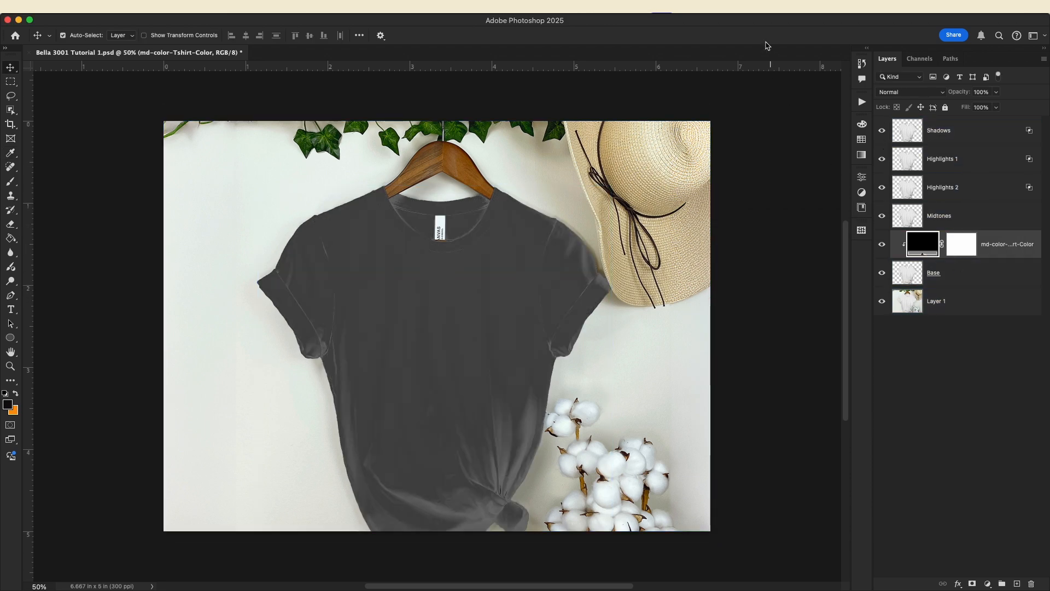
{"action": "right_click", "coordinate": [991, 136]}
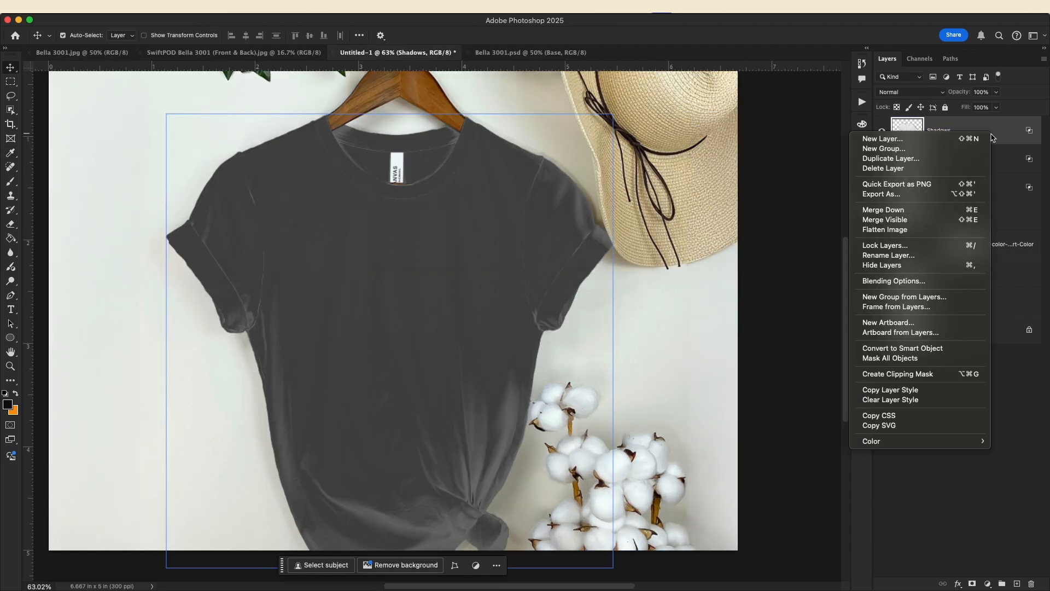
{"action": "left_click", "coordinate": [895, 350]}
{"action": "right_click", "coordinate": [971, 142]}
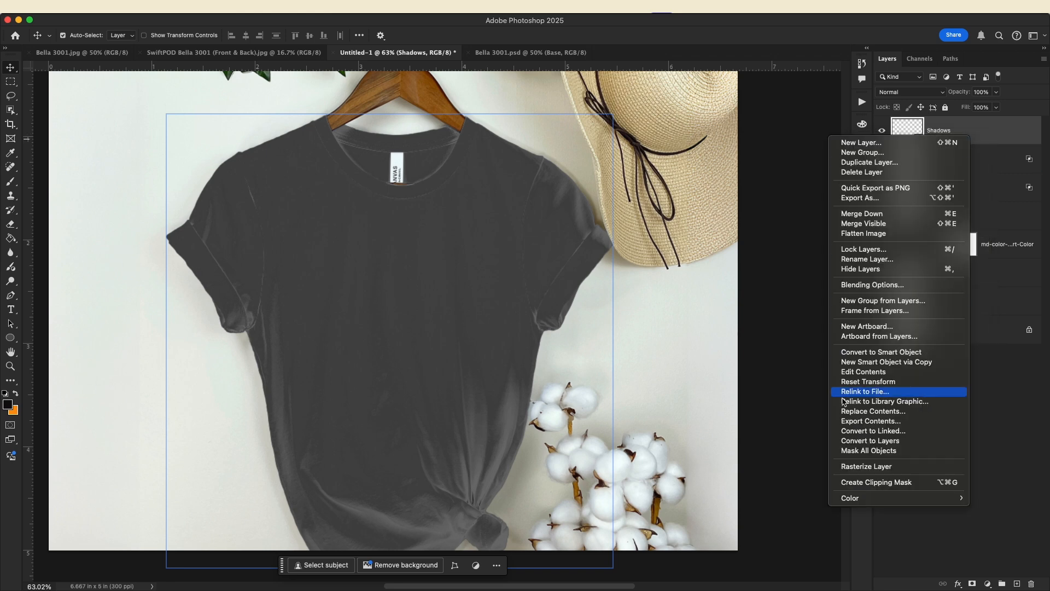
{"action": "left_click", "coordinate": [863, 467]}
Step: Add a Color Overlay in 0a0a0a, Normal mode at 100% opacity, to the Shadows layer and collapse its effects list
{"action": "right_click", "coordinate": [977, 129]}
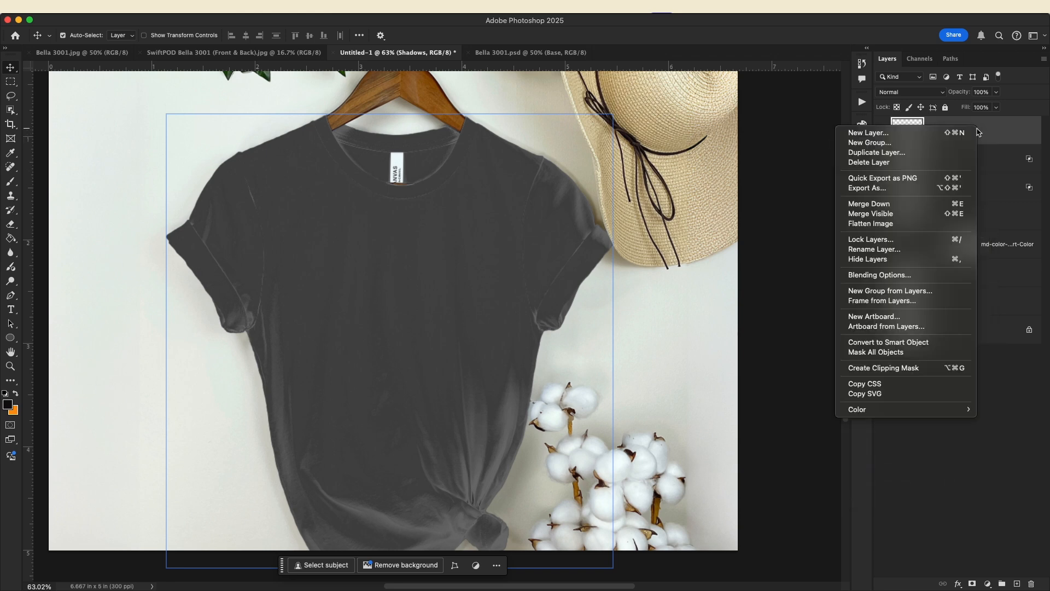
{"action": "left_click", "coordinate": [912, 274]}
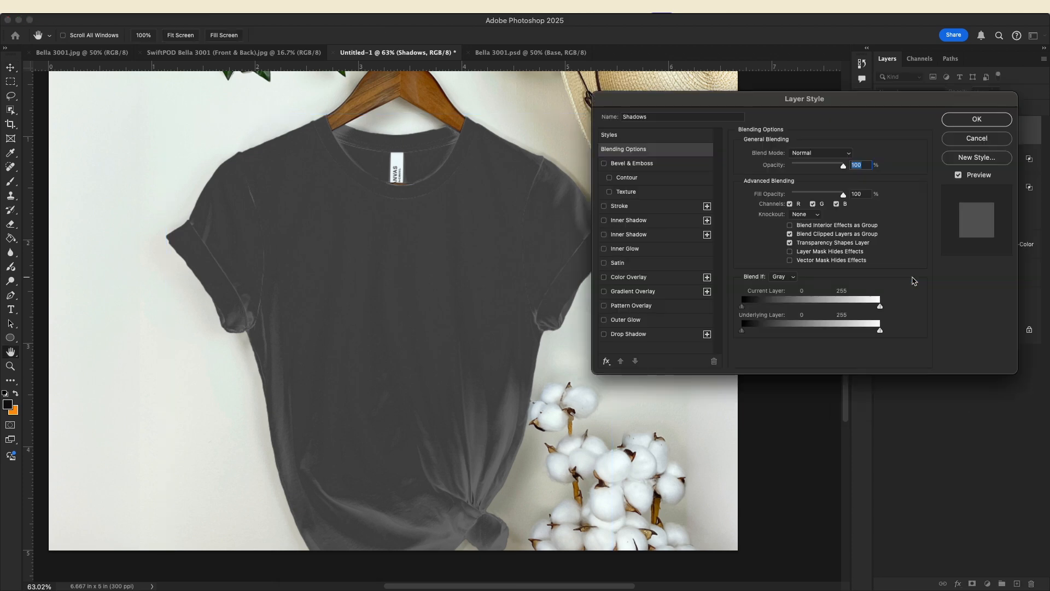
{"action": "left_click", "coordinate": [629, 278]}
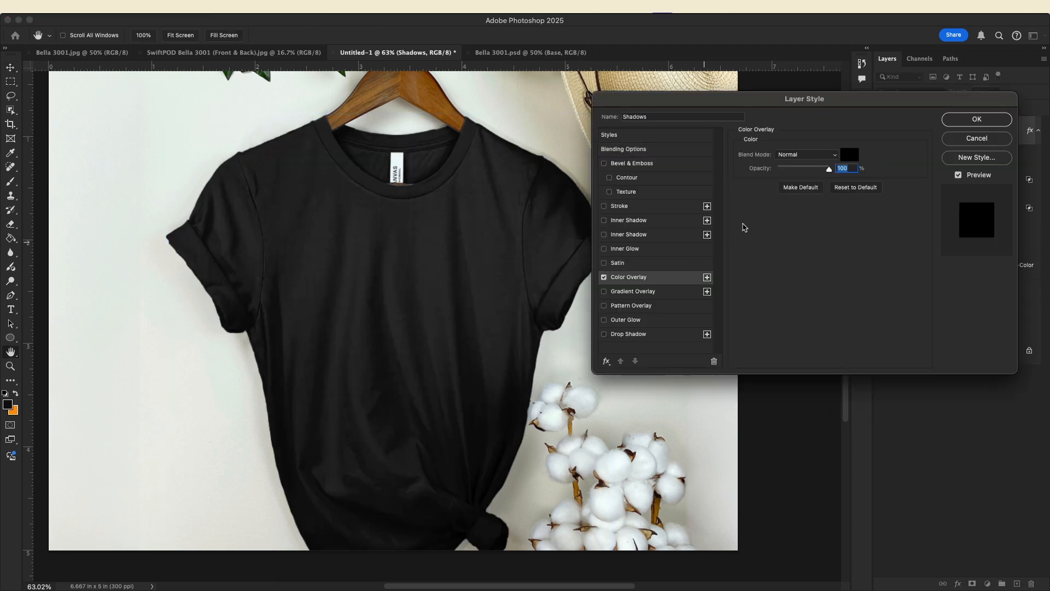
{"action": "left_click", "coordinate": [849, 155]}
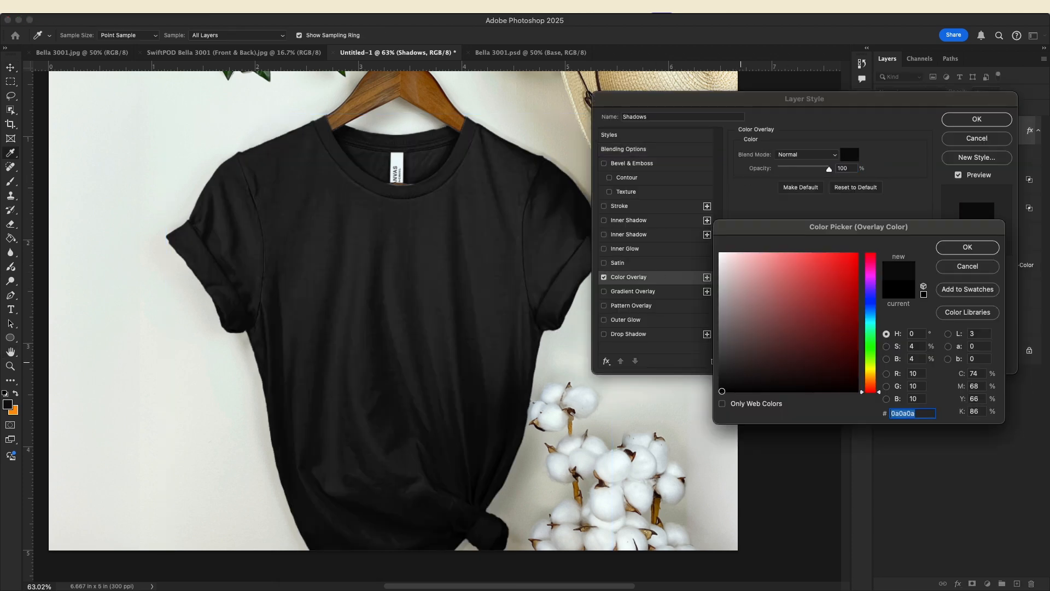
{"action": "left_click", "coordinate": [967, 247]}
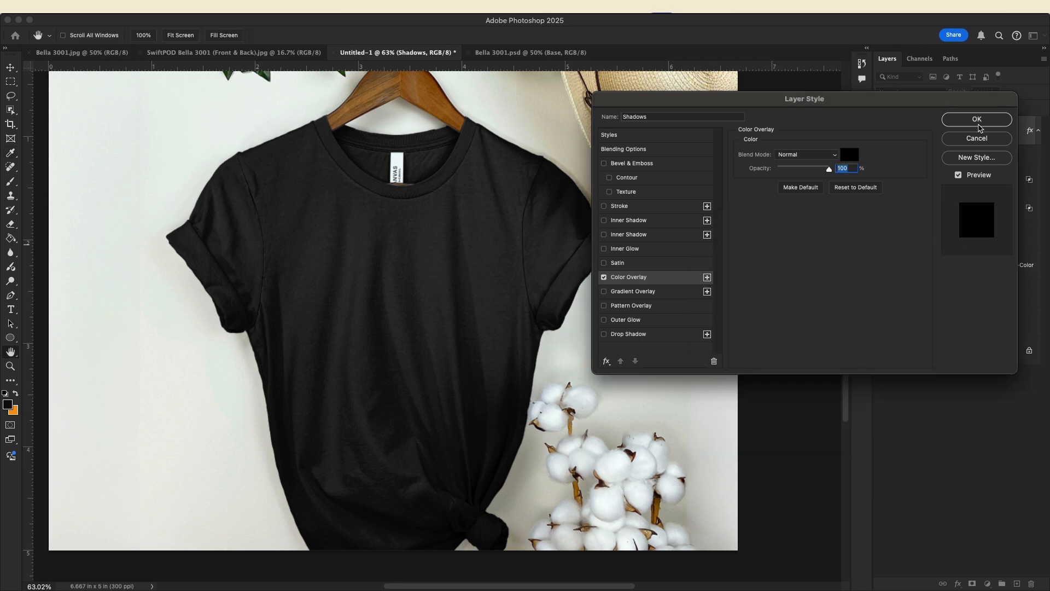
{"action": "left_click", "coordinate": [979, 121]}
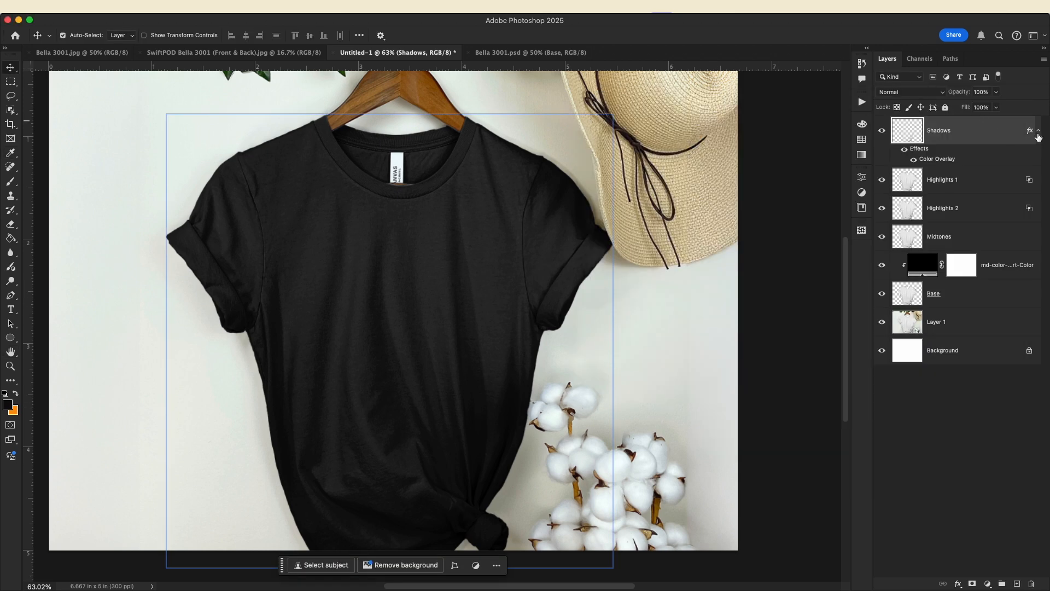
{"action": "left_click", "coordinate": [1038, 134]}
Step: Set the md-color-Tshirt-Color fill to white (ffffff)
{"action": "double_click", "coordinate": [922, 244]}
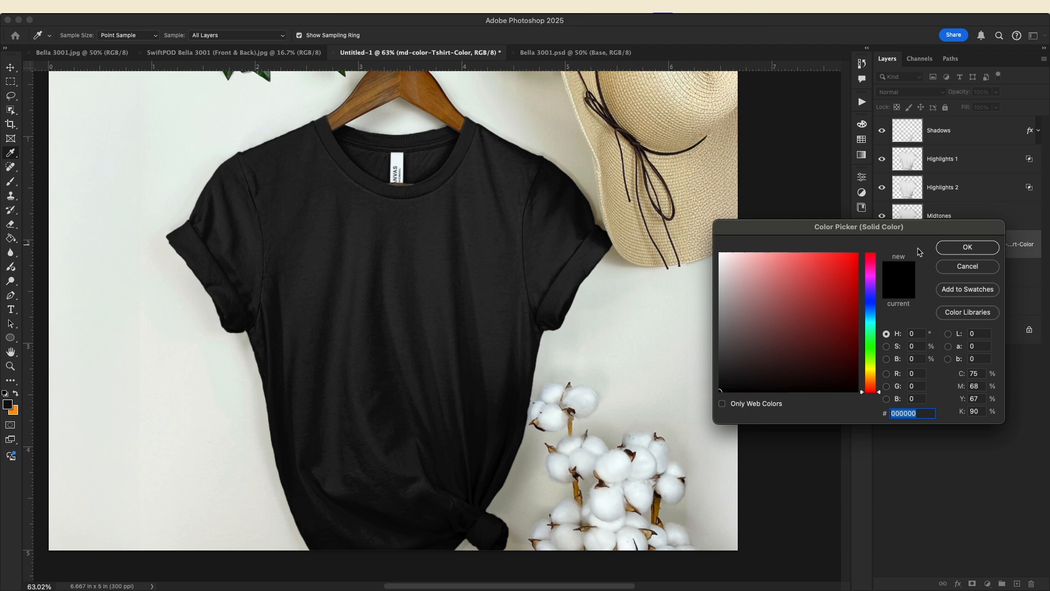
{"action": "left_click", "coordinate": [766, 296]}
{"action": "left_click_drag", "start_coordinate": [765, 296], "coordinate": [713, 242]}
{"action": "left_click", "coordinate": [983, 250]}
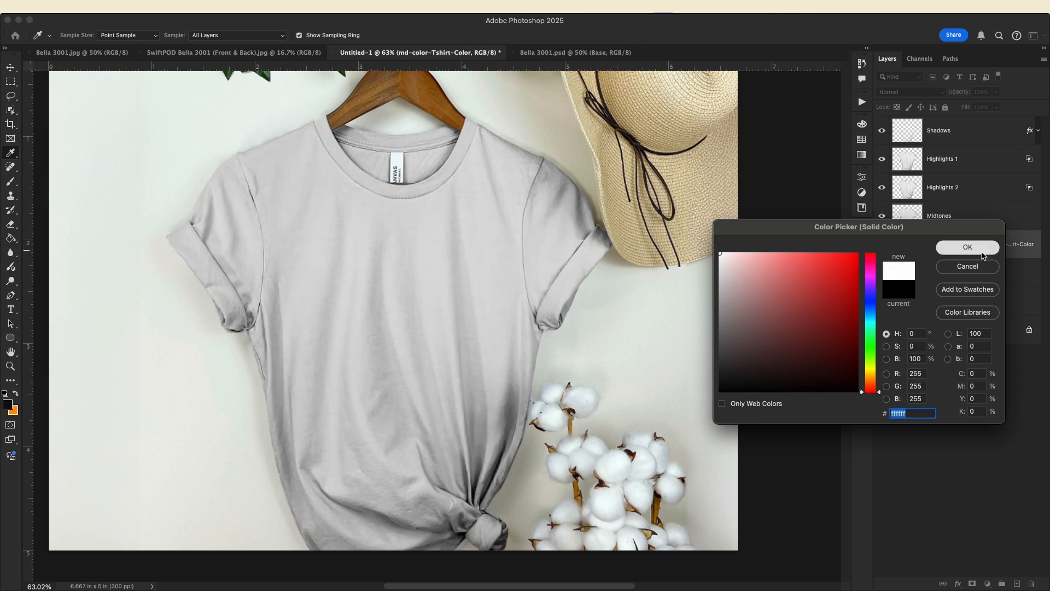
Step: Set the Shadows layer's opacity to 50%
{"action": "scroll", "coordinate": [454, 301], "scroll_direction": "up", "scroll_amount": 1}
{"action": "scroll", "coordinate": [458, 298], "scroll_direction": "right", "scroll_amount": 1}
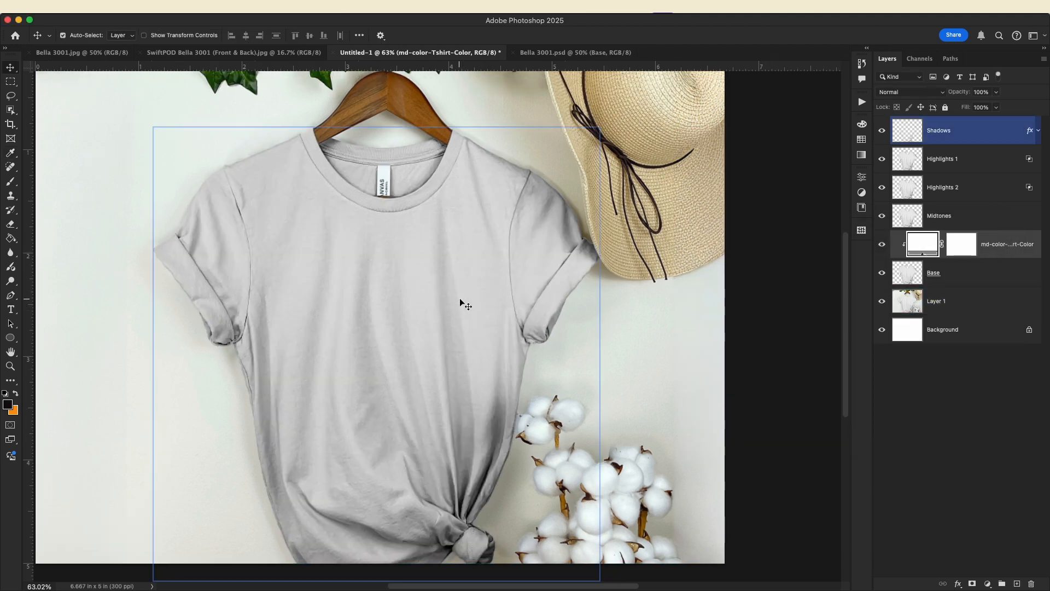
{"action": "left_click", "coordinate": [930, 137]}
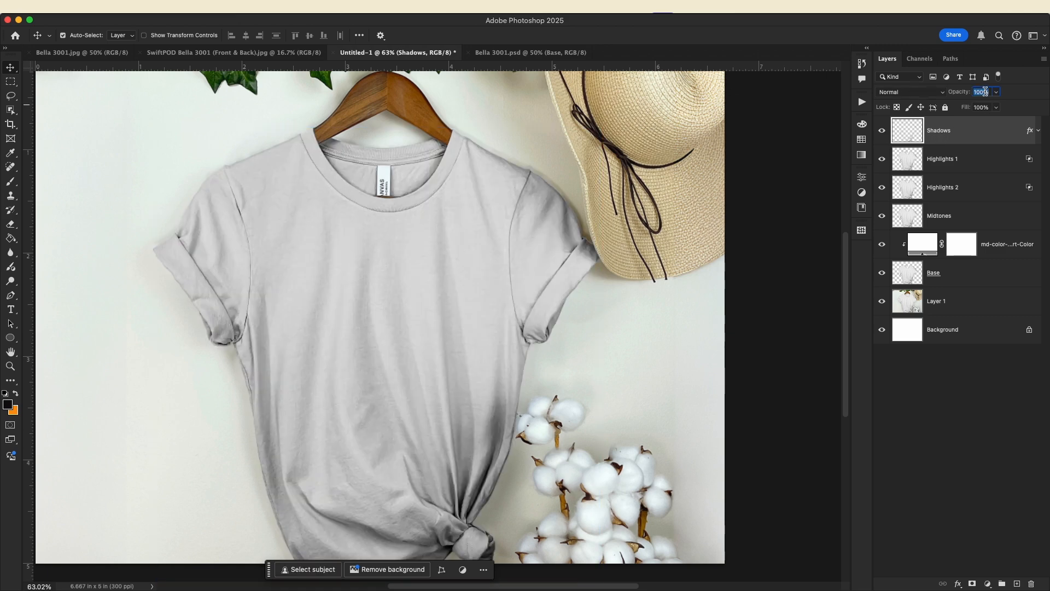
{"action": "type", "text": "50"}
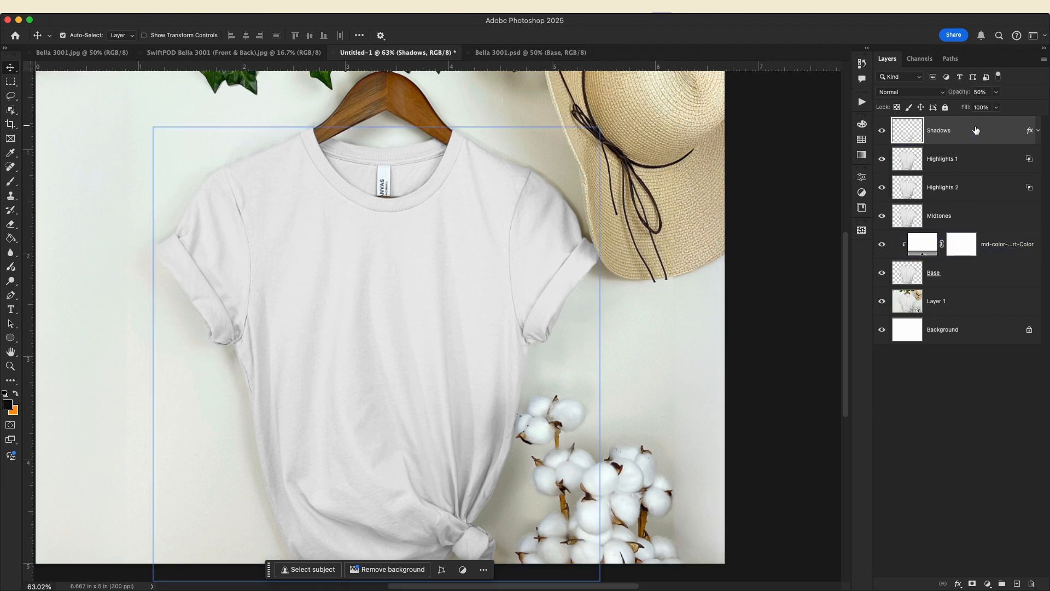
Step: Group the Shadows, Highlights 1 and Highlights 2 layers and name the group Effects
{"action": "left_click", "coordinate": [976, 159], "text": "super"}
{"action": "left_click", "coordinate": [971, 191], "text": "super"}
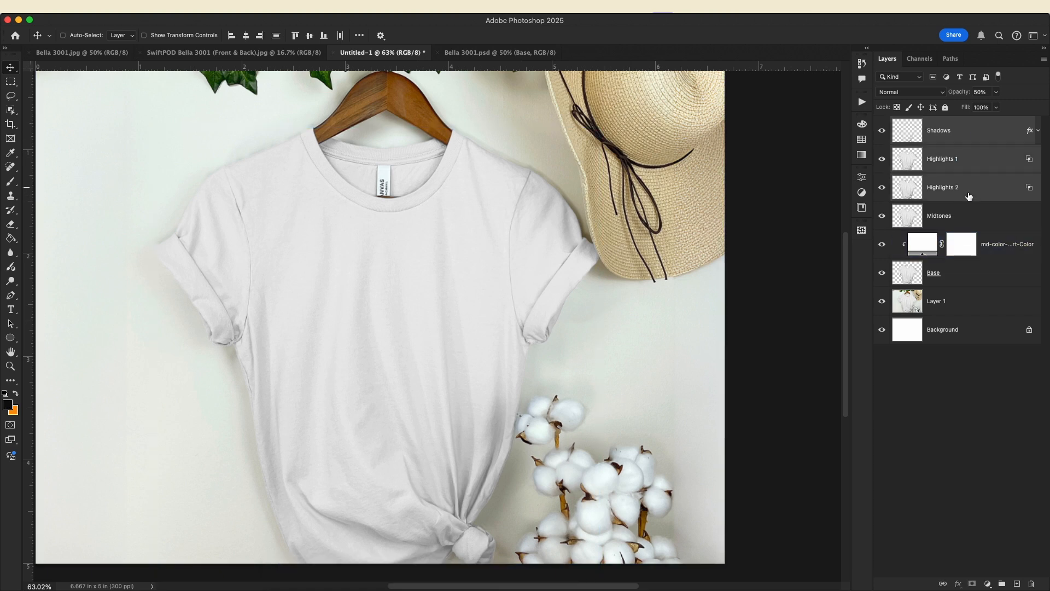
{"action": "left_click", "coordinate": [1002, 584]}
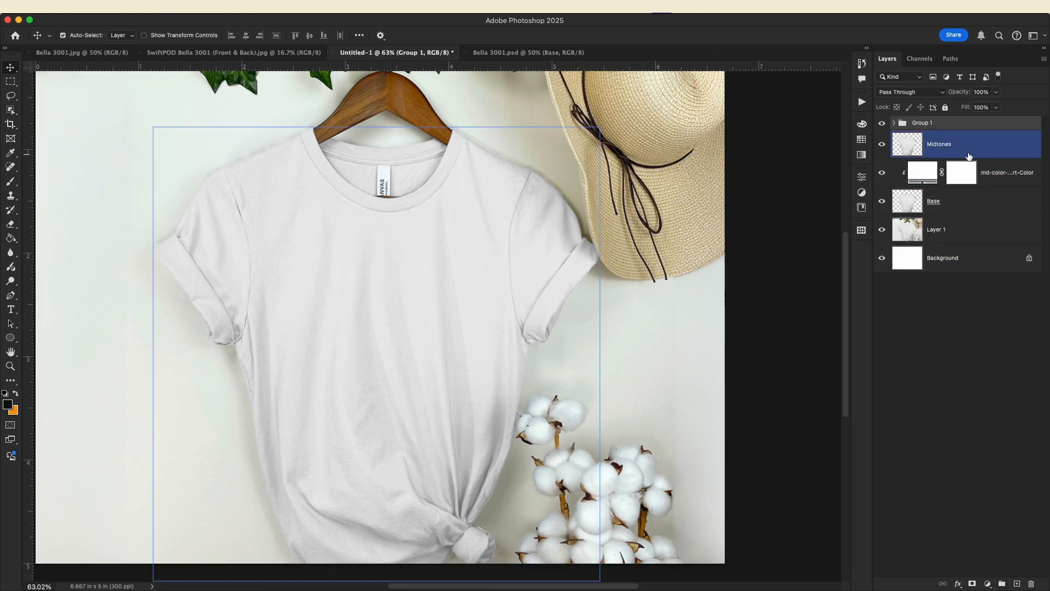
{"action": "double_click", "coordinate": [932, 124]}
{"action": "type", "text": "E"}
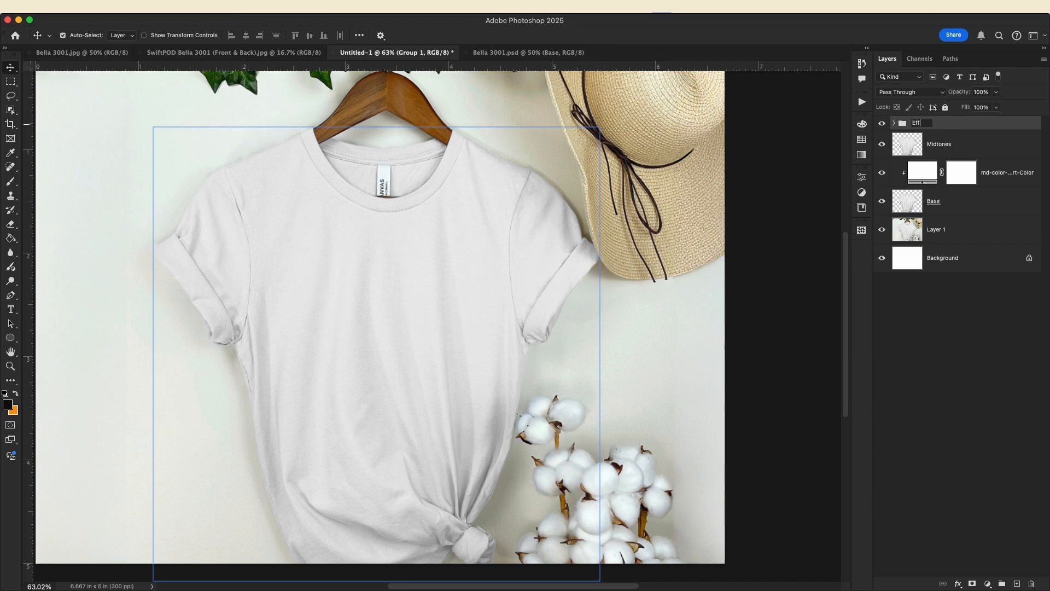
{"action": "type", "text": "ffects"}
{"action": "key", "text": "Return"}
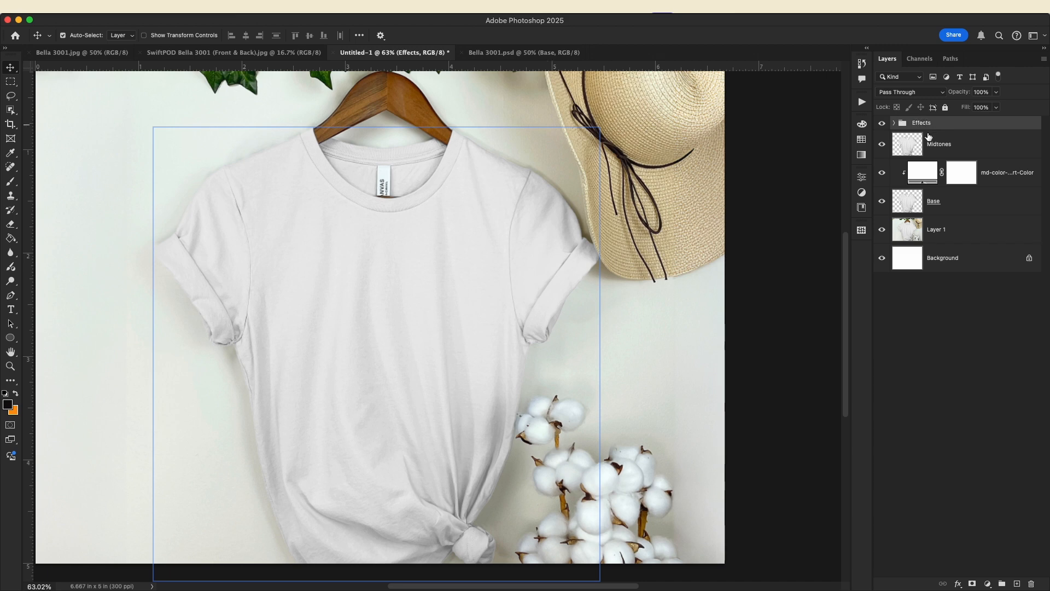
Step: Select the Midtones layer and compare the shirt with the Effects group hidden and shown
{"action": "left_click", "coordinate": [938, 146]}
{"action": "left_click", "coordinate": [881, 125]}
{"action": "left_click", "coordinate": [881, 125]}
{"action": "left_click", "coordinate": [881, 125]}
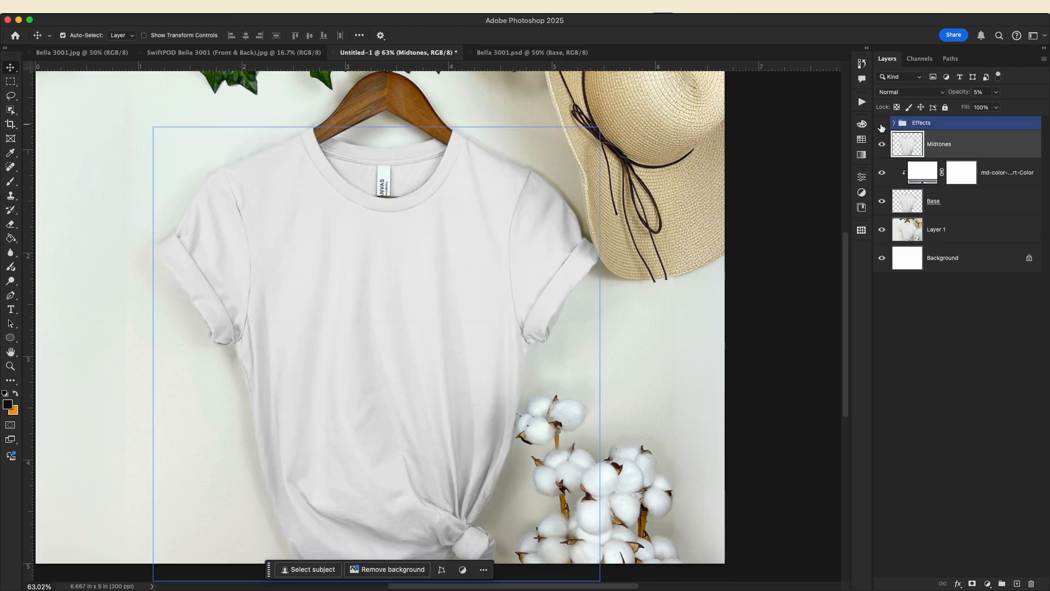
{"action": "left_click", "coordinate": [881, 126]}
{"action": "scroll", "coordinate": [634, 272], "scroll_direction": "left", "scroll_amount": 2}
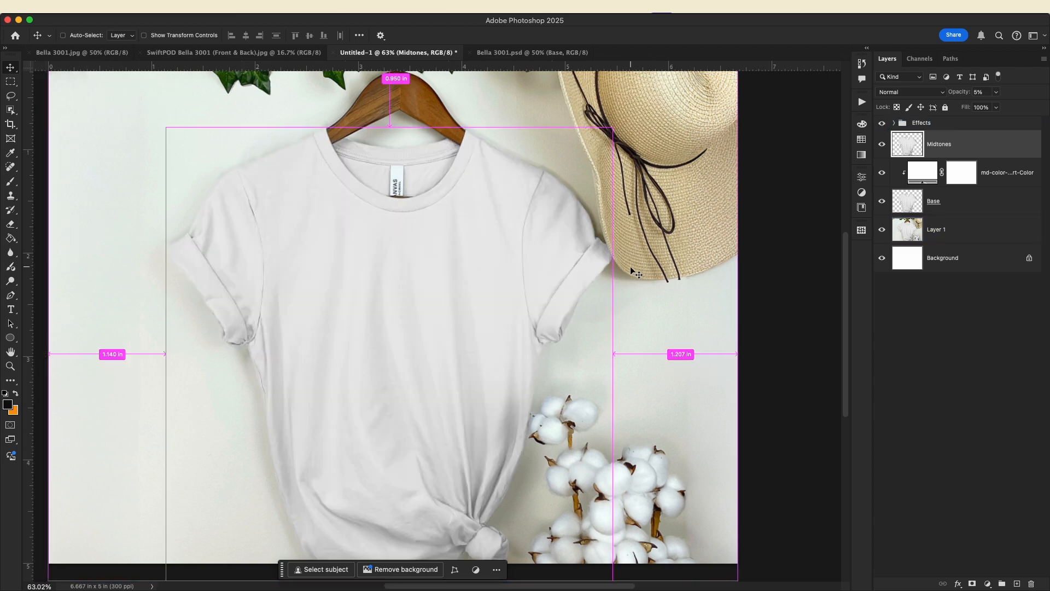
{"action": "scroll", "coordinate": [631, 268], "scroll_direction": "left", "scroll_amount": 1}
{"action": "scroll", "coordinate": [598, 253], "scroll_direction": "down", "scroll_amount": 2}
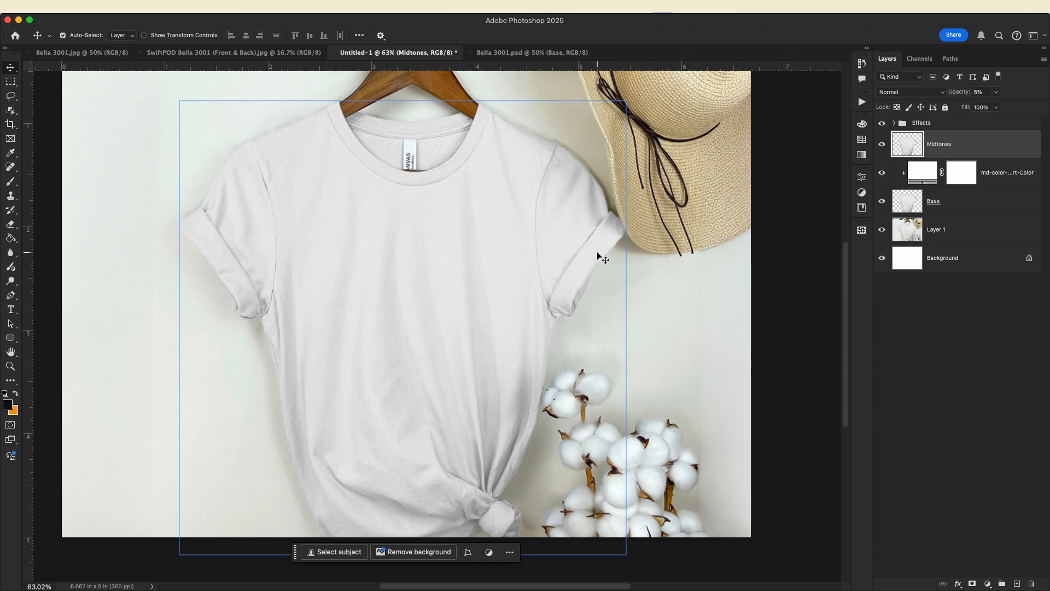
Step: Switch to Finder and open Heather Template.psd from the Advance Mockup Tutorial folder
{"action": "key", "text": "super+Tab"}
{"action": "left_click", "coordinate": [569, 330]}
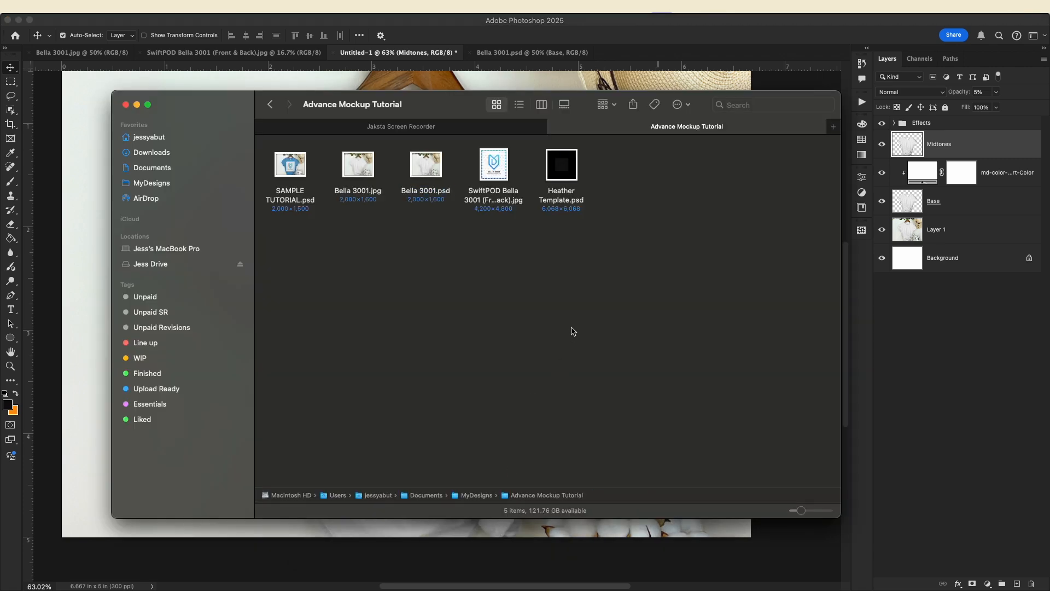
{"action": "left_click", "coordinate": [562, 167]}
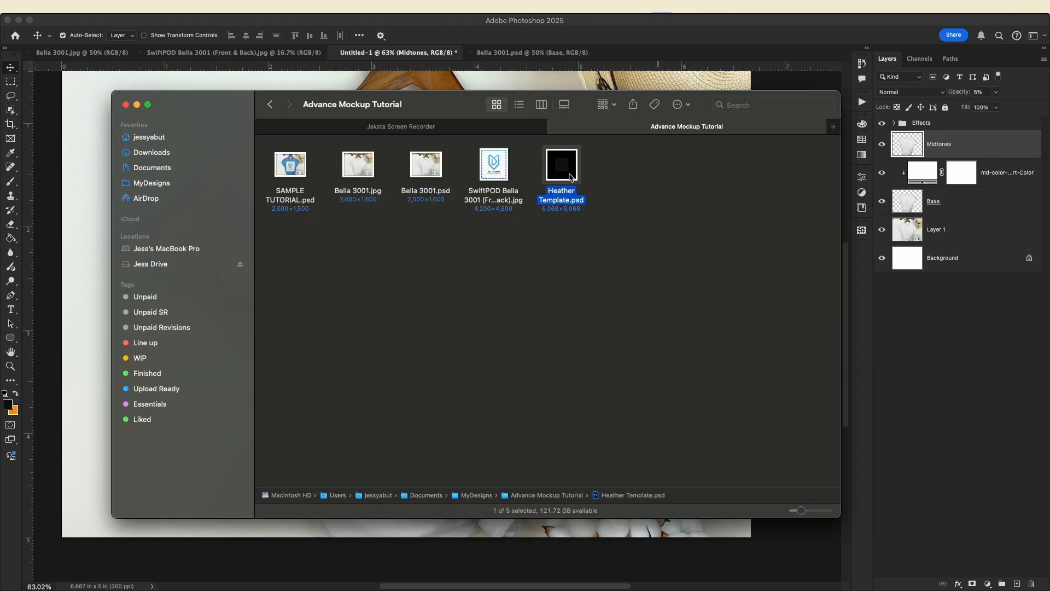
{"action": "double_click", "coordinate": [570, 176]}
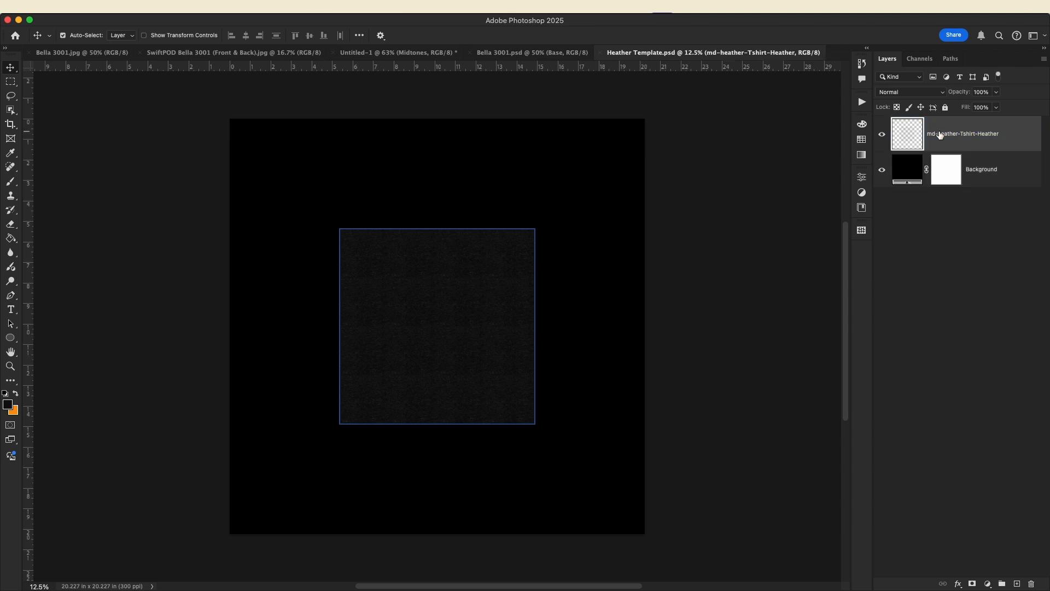
Step: Copy the md-heather-Tshirt-Heather texture and paste it above the Midtones layer in the Untitled-1 mockup document
{"action": "key", "text": "super+a"}
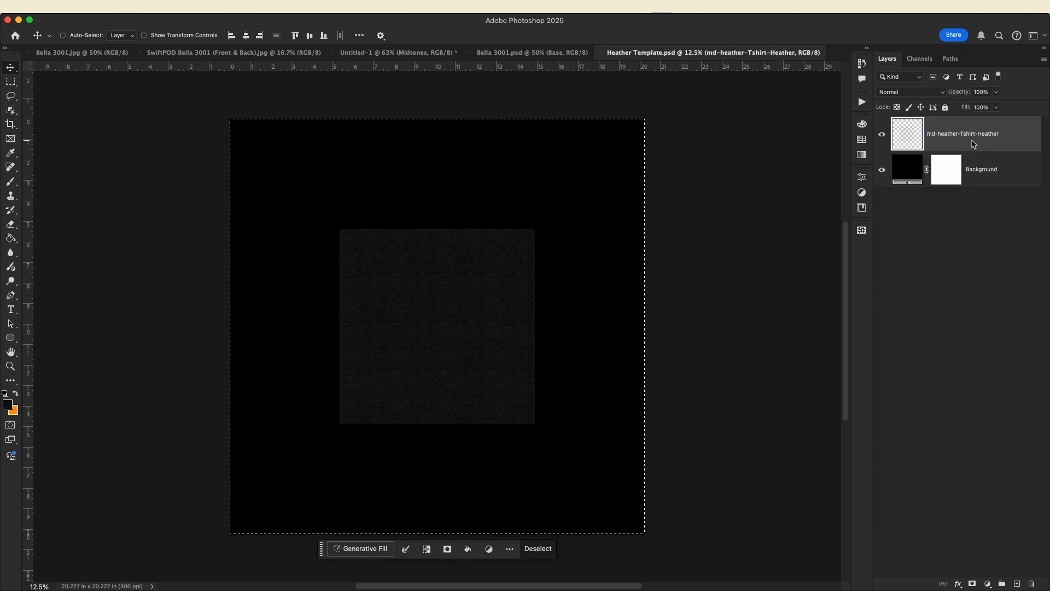
{"action": "key", "text": "super+c"}
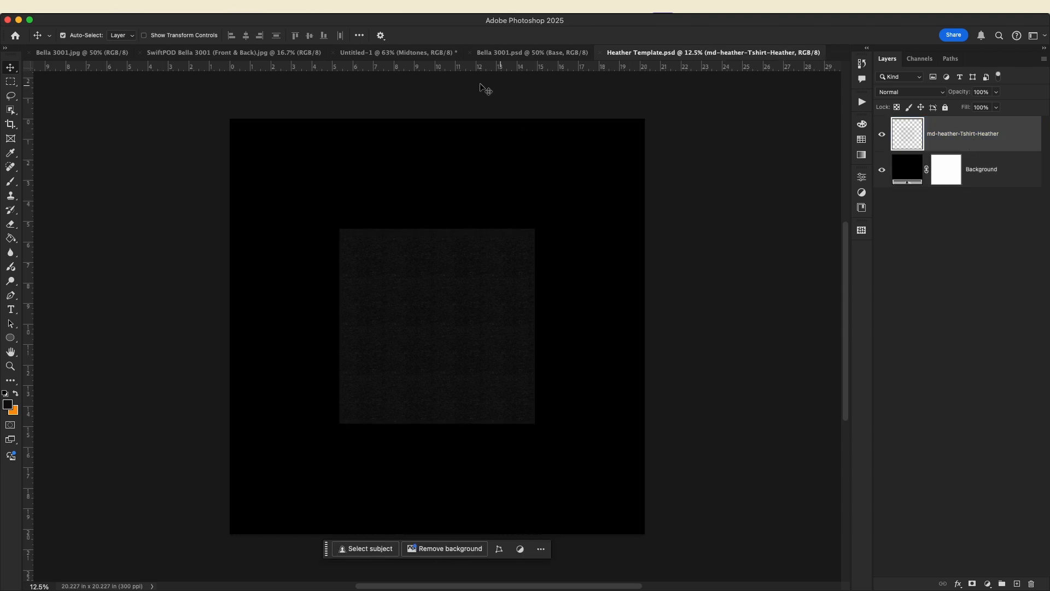
{"action": "left_click", "coordinate": [392, 55]}
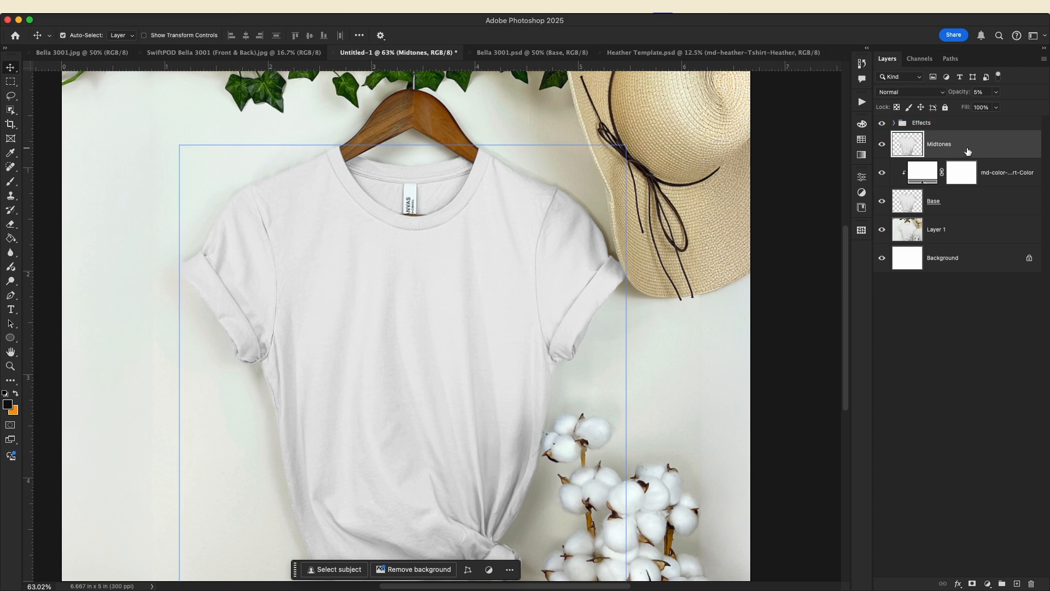
{"action": "key", "text": "super+v"}
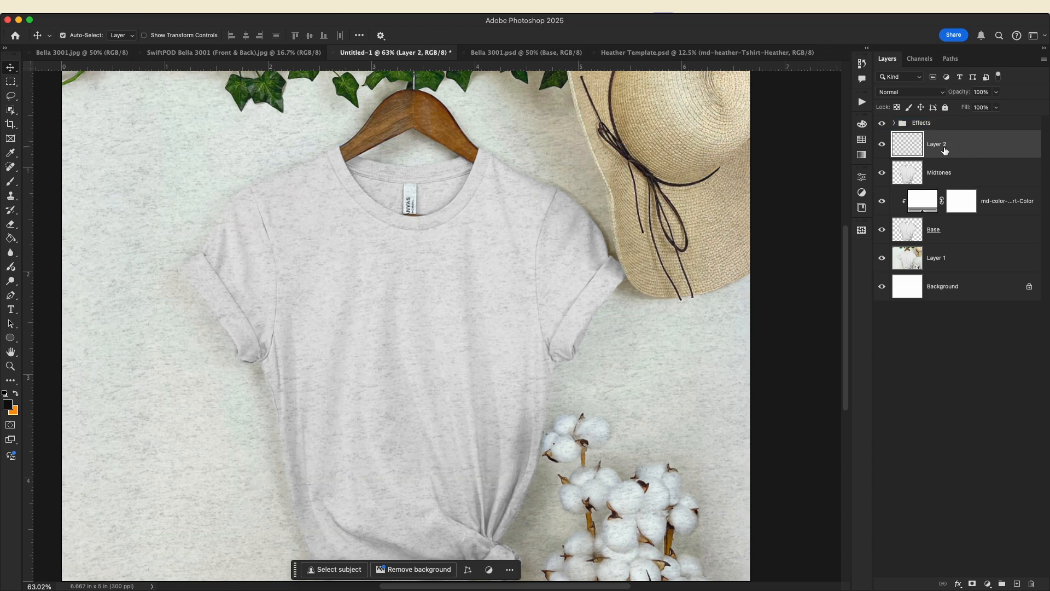
Step: Scale the pasted heather texture down to about 54% so that it still covers the whole shirt
{"action": "scroll", "coordinate": [659, 250], "scroll_direction": "down", "scroll_amount": 6}
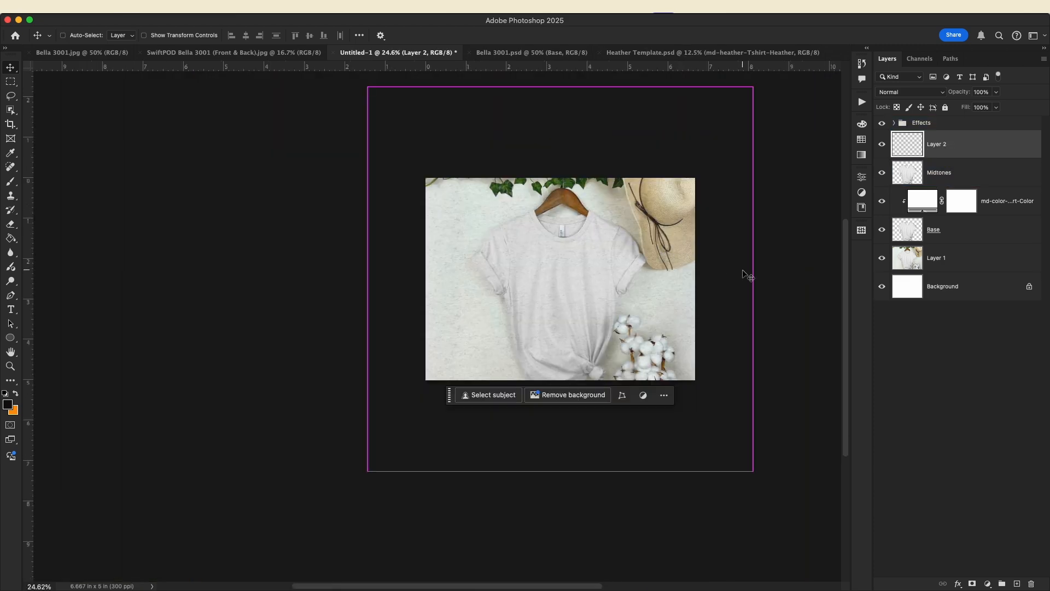
{"action": "key", "text": "super+t"}
{"action": "left_click_drag", "start_coordinate": [753, 277], "coordinate": [664, 288]}
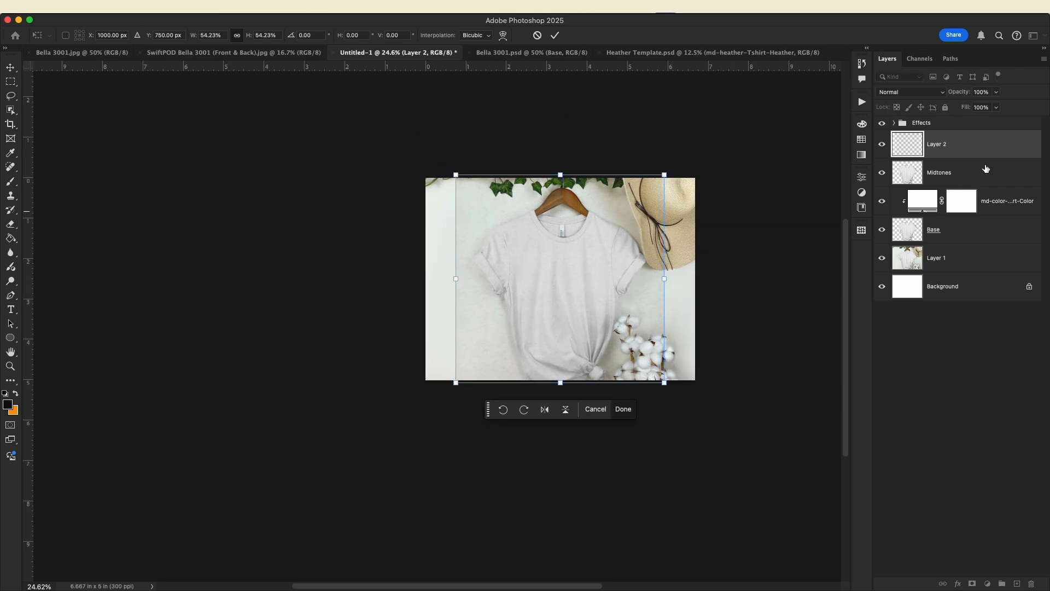
{"action": "key", "text": "Return"}
{"action": "scroll", "coordinate": [649, 244], "scroll_direction": "up", "scroll_amount": 3}
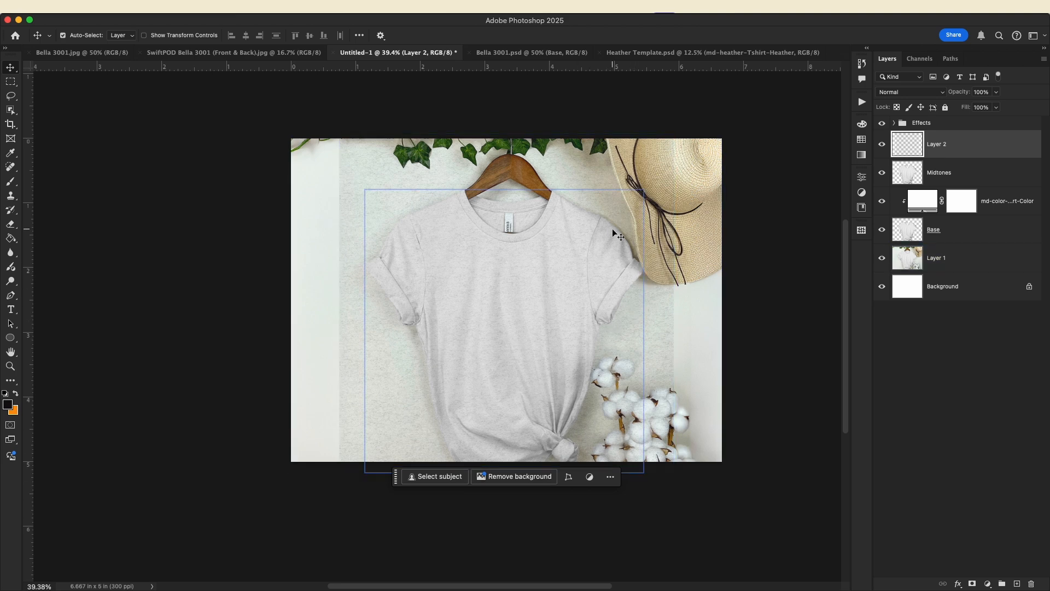
Step: Mask the heather texture layer to the shirt shape using the outline of the Base layer
{"action": "left_click", "coordinate": [936, 232]}
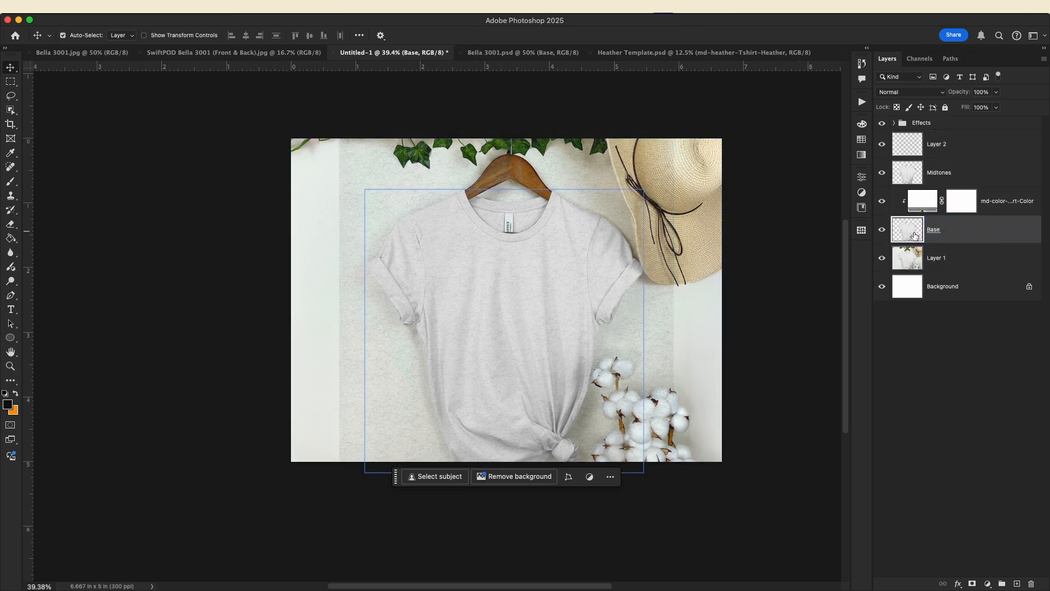
{"action": "left_click", "coordinate": [917, 235], "text": "super"}
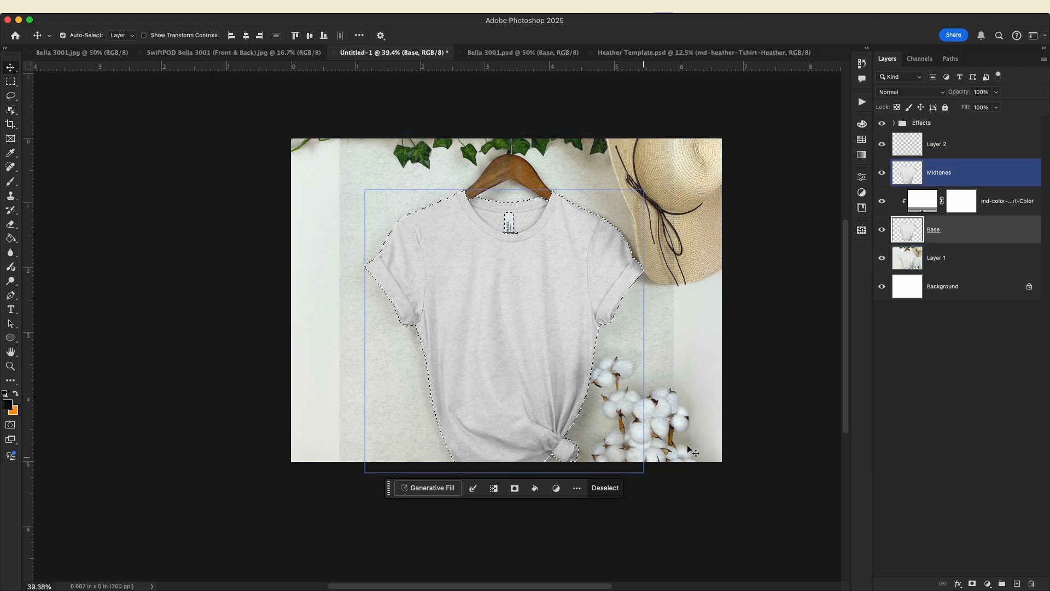
{"action": "left_click", "coordinate": [987, 138]}
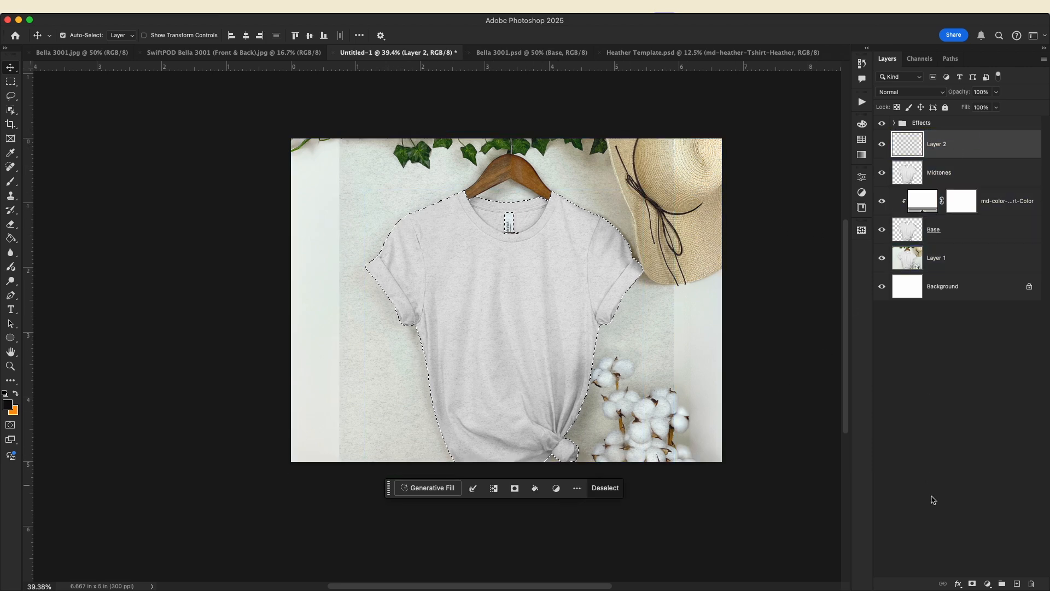
{"action": "left_click", "coordinate": [973, 583]}
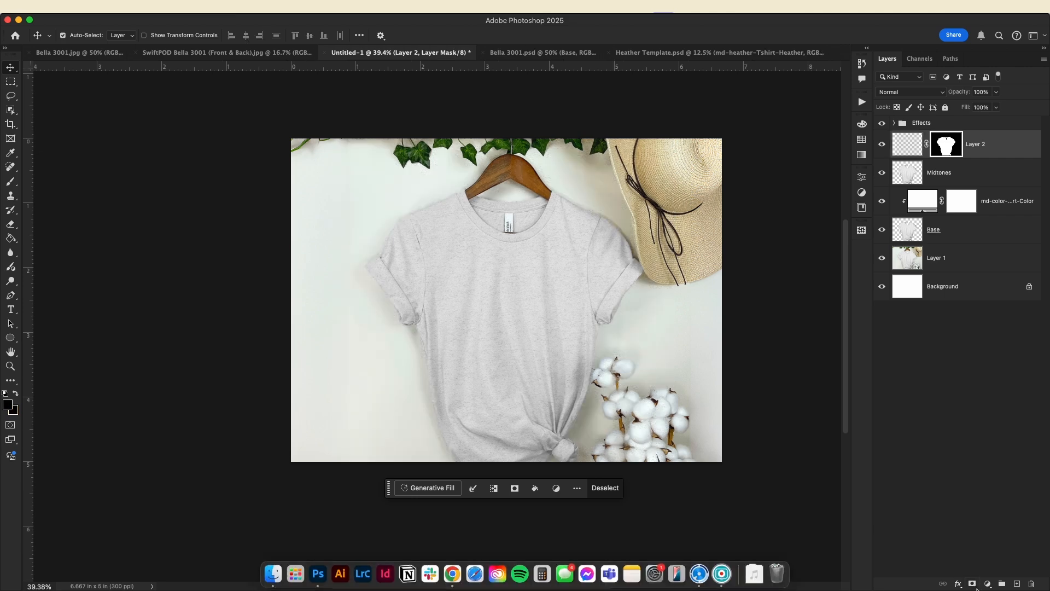
Step: Rename the masked texture layer md-heather-Tshirt-Heather
{"action": "double_click", "coordinate": [980, 146]}
{"action": "type", "text": "md-heather-Tshirt-"}
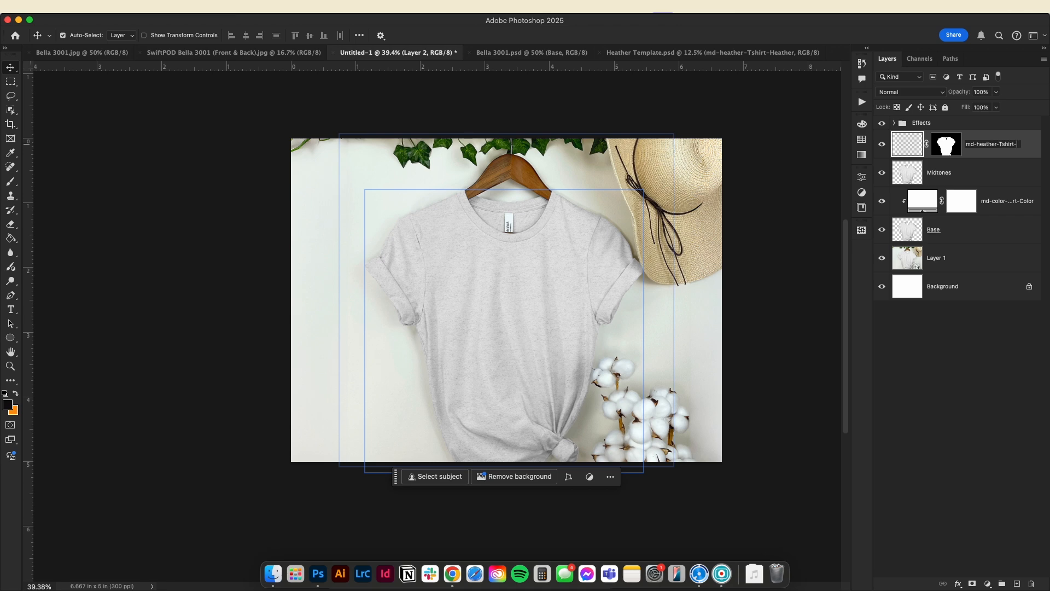
{"action": "type", "text": "Heather"}
{"action": "key", "text": "Return"}
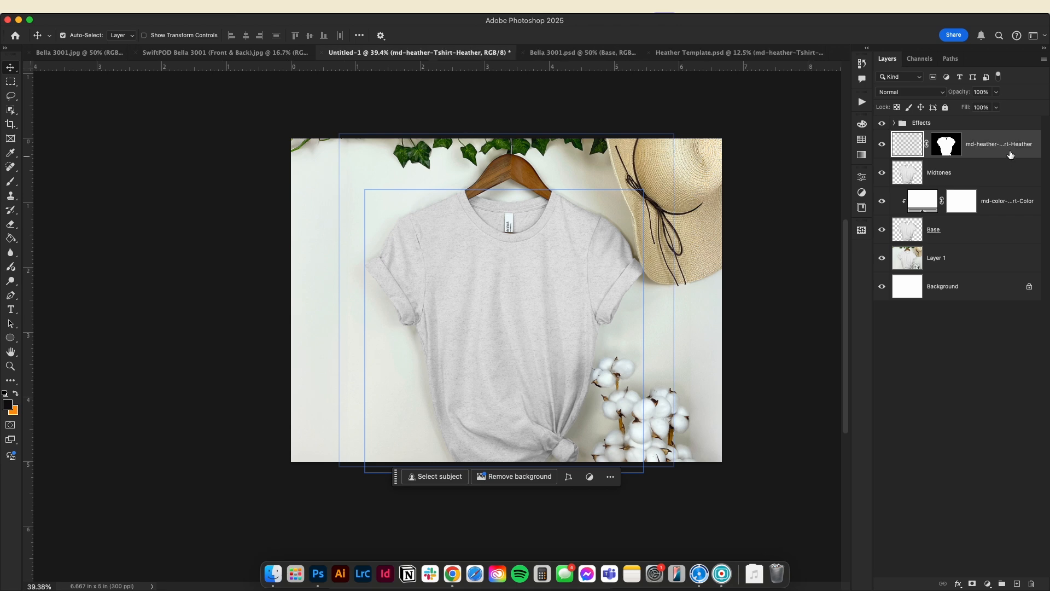
Step: Compare the heather layer's name in the Heather Template document with the name used in the mockup
{"action": "left_click", "coordinate": [674, 53]}
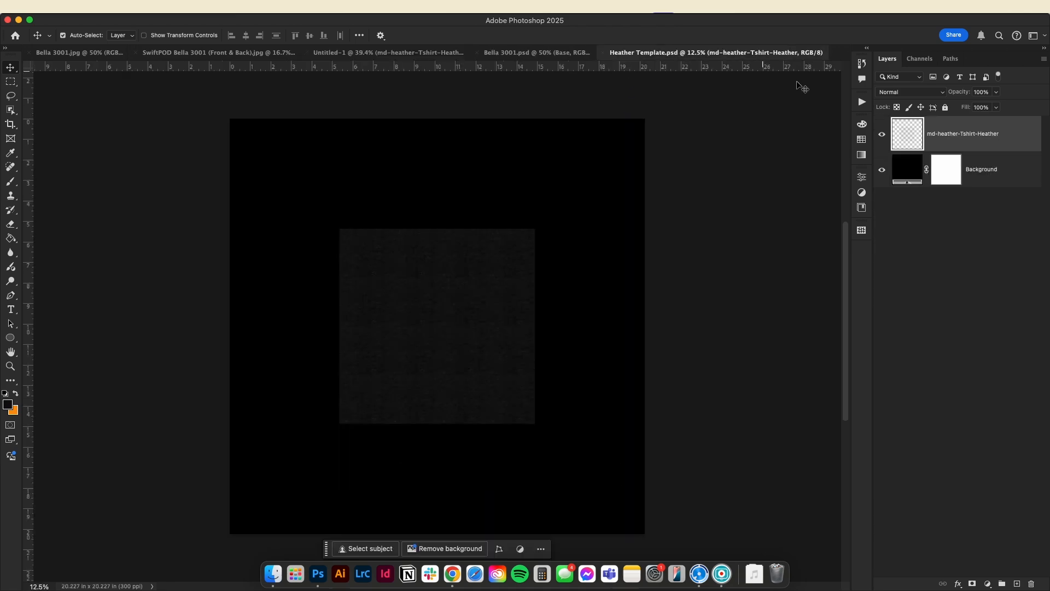
{"action": "double_click", "coordinate": [972, 138]}
{"action": "left_click", "coordinate": [368, 56]}
{"action": "left_click", "coordinate": [385, 53]}
{"action": "double_click", "coordinate": [993, 143]}
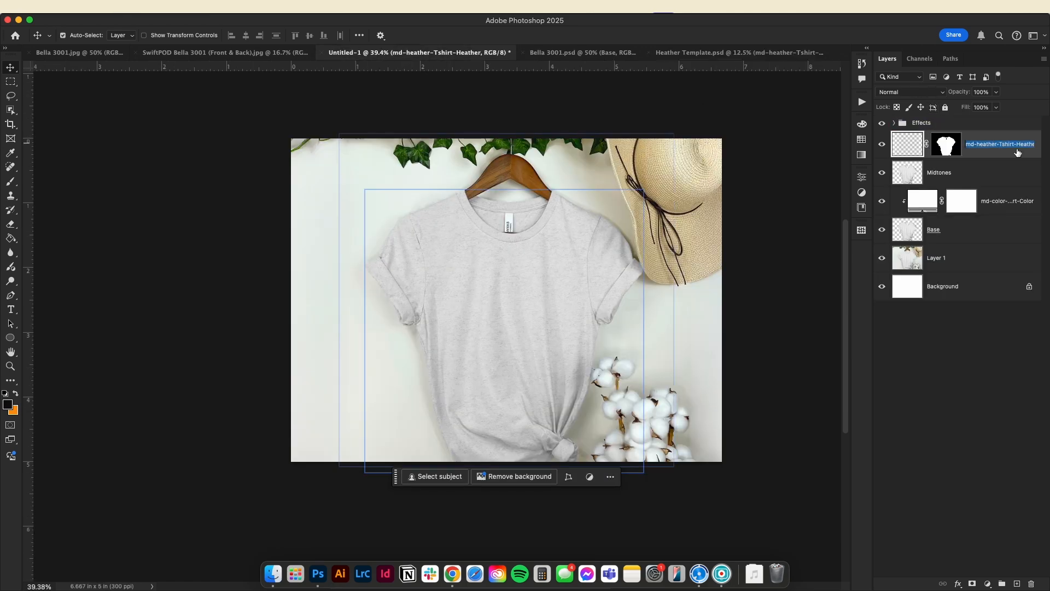
Step: Copy the SwiftPOD Bella 3001 template artwork into the mockup above the heather layer and name its layer md-image-Design
{"action": "left_click", "coordinate": [161, 54]}
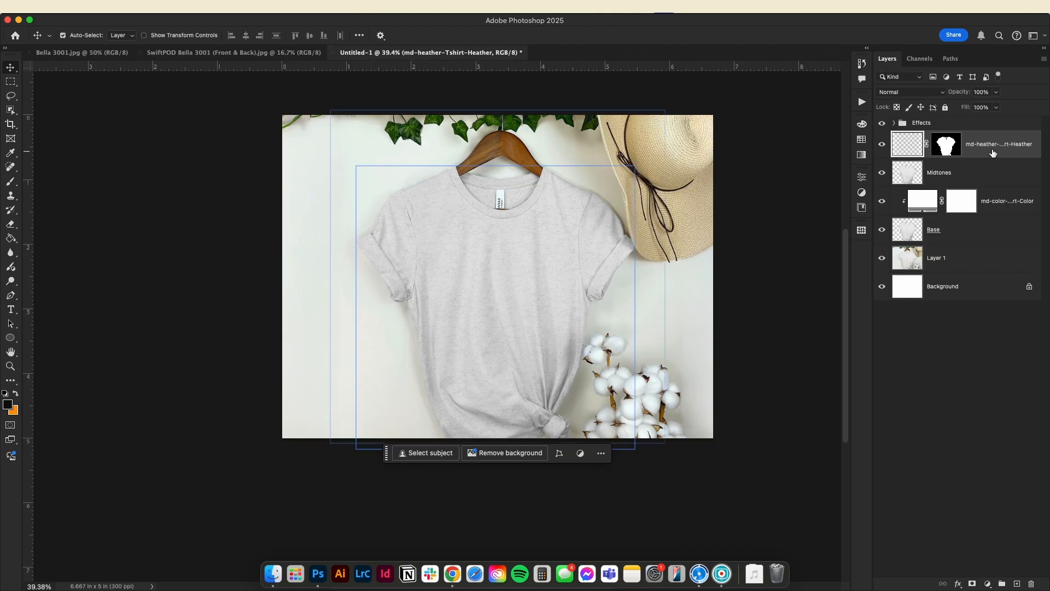
{"action": "key", "text": "super+v"}
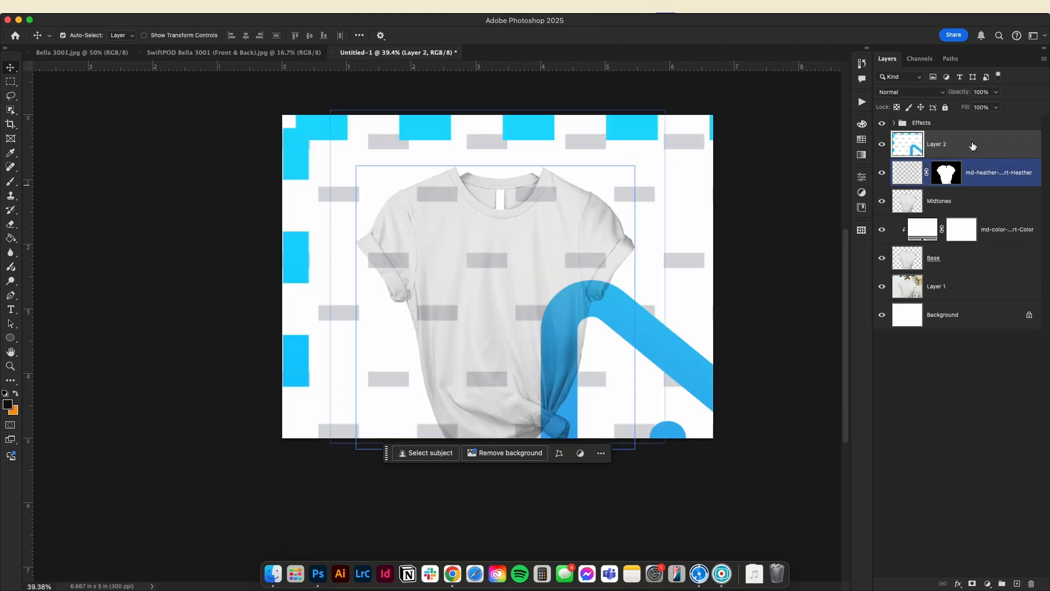
{"action": "double_click", "coordinate": [936, 145]}
{"action": "type", "text": "m"}
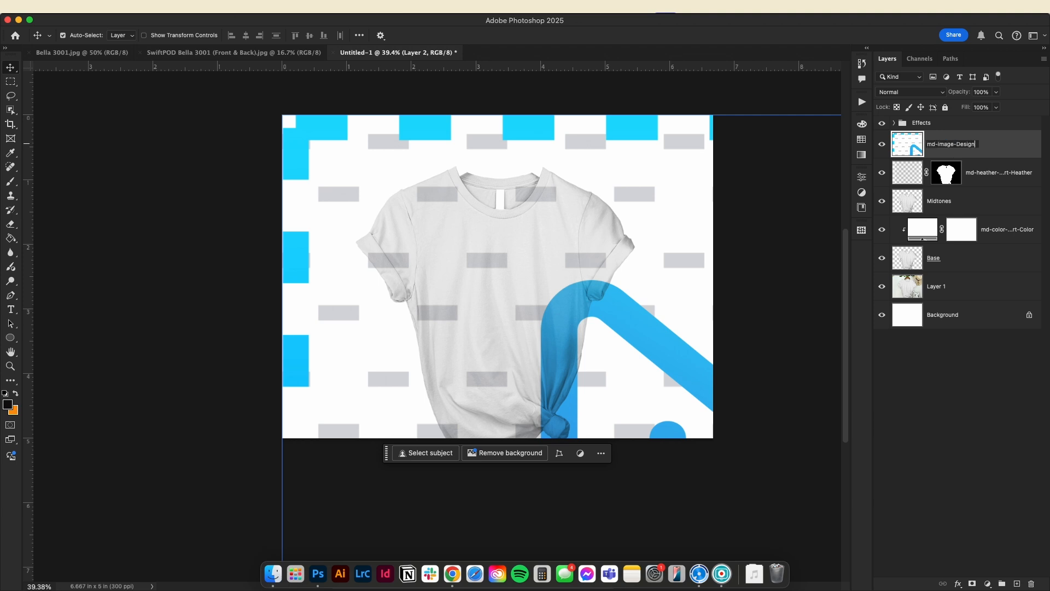
{"action": "type", "text": "d-image-Design"}
{"action": "key", "text": "Return"}
Step: Convert the md-image-Design layer to a smart object and scale it down to about 30% over the shirt
{"action": "right_click", "coordinate": [949, 156]}
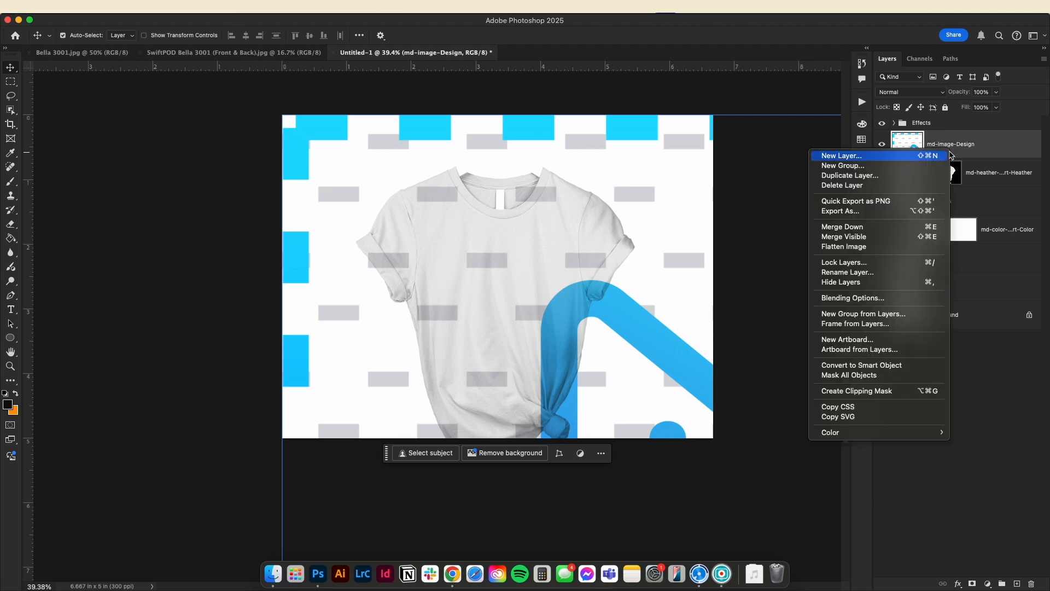
{"action": "left_click", "coordinate": [904, 365]}
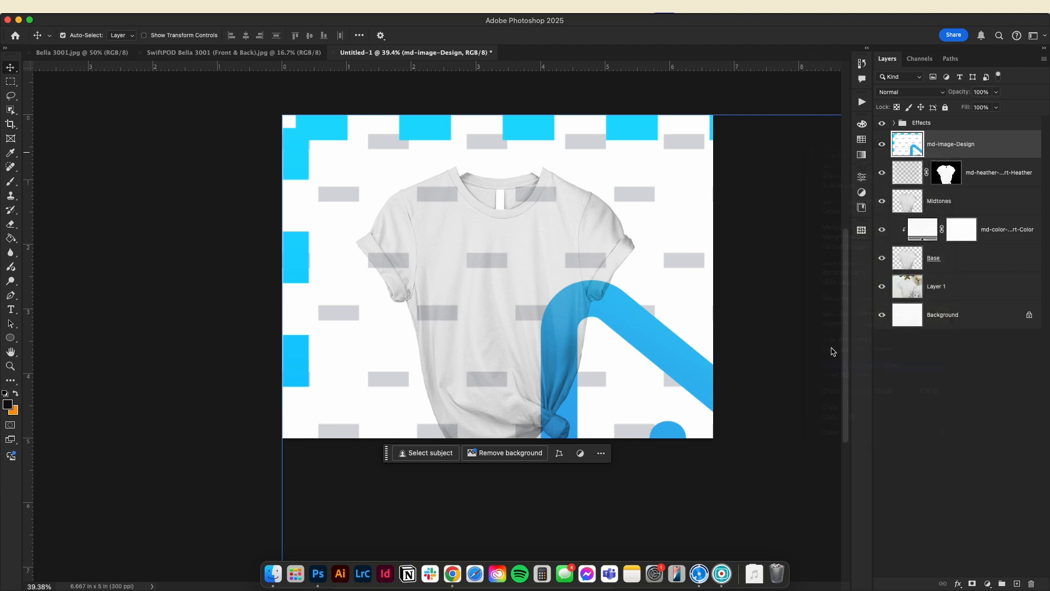
{"action": "scroll", "coordinate": [534, 279], "scroll_direction": "down", "scroll_amount": 5}
{"action": "key", "text": "super+t"}
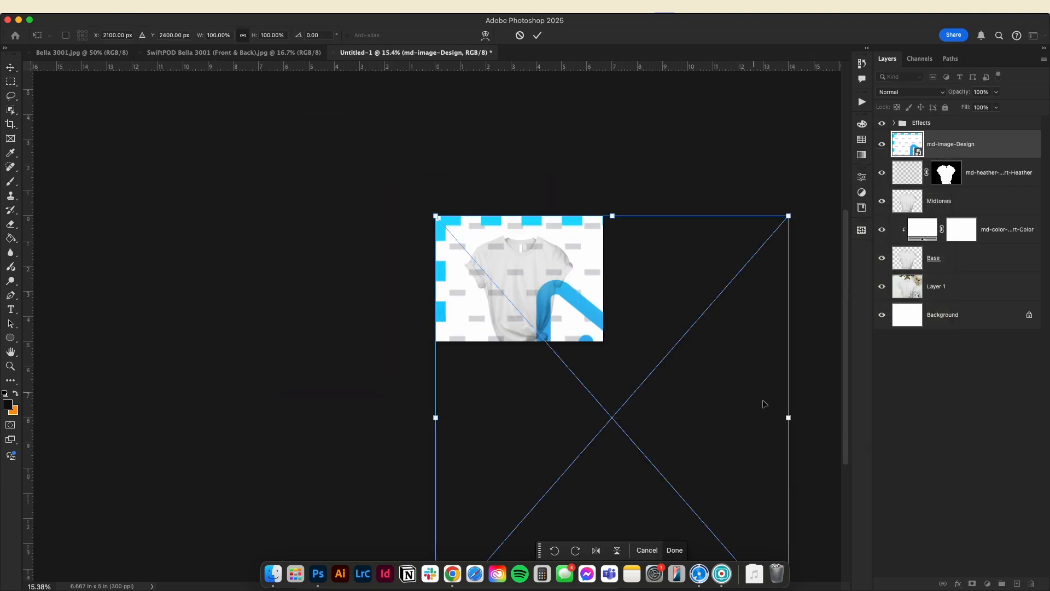
{"action": "left_click_drag", "start_coordinate": [788, 417], "coordinate": [522, 317]}
{"action": "scroll", "coordinate": [523, 288], "scroll_direction": "up", "scroll_amount": 5}
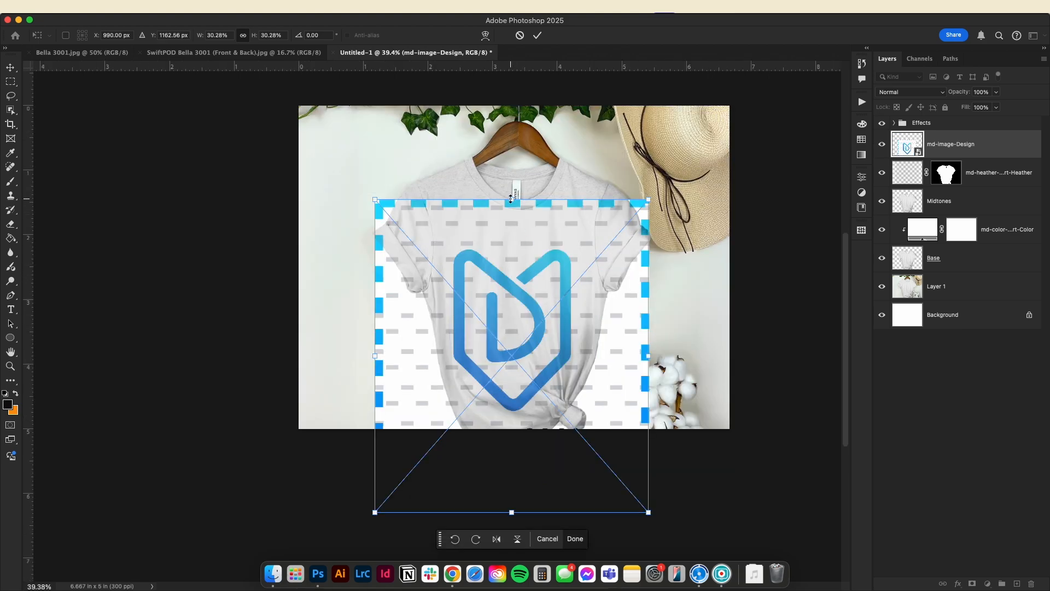
Step: Reduce the md-image-Design artwork to about 15.5% and fit it on the shirt front between the collar and the knot
{"action": "left_click_drag", "start_coordinate": [511, 199], "coordinate": [514, 361]}
{"action": "left_click_drag", "start_coordinate": [517, 421], "coordinate": [520, 278]}
{"action": "scroll", "coordinate": [526, 257], "scroll_direction": "up", "scroll_amount": 5}
{"action": "left_click_drag", "start_coordinate": [539, 239], "coordinate": [542, 247]}
{"action": "scroll", "coordinate": [544, 247], "scroll_direction": "down", "scroll_amount": 3}
{"action": "left_click_drag", "start_coordinate": [516, 438], "coordinate": [517, 460]}
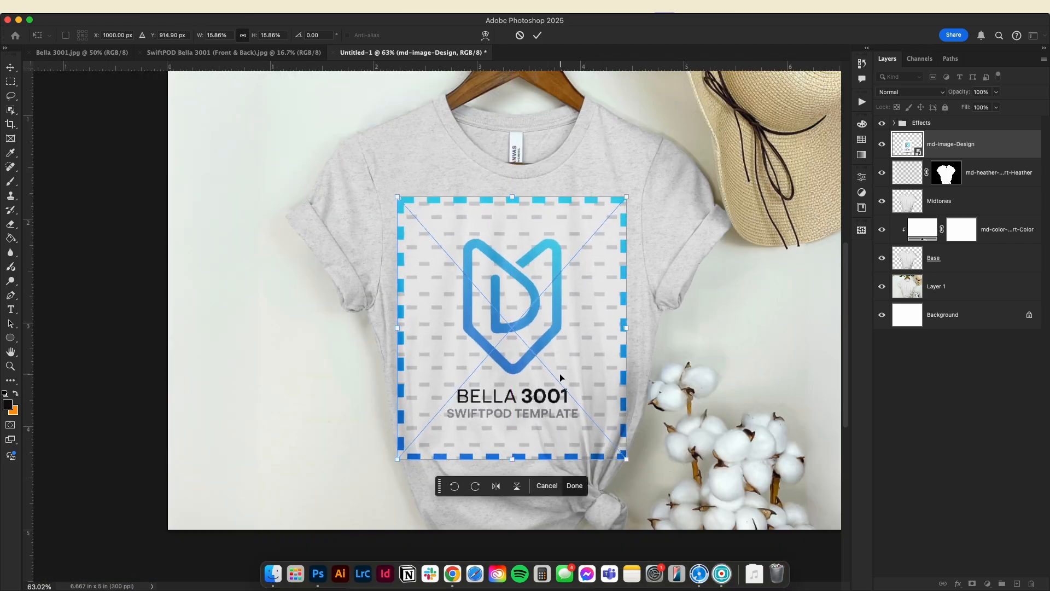
{"action": "key", "text": "Right"}
{"action": "key", "text": "Right"}
{"action": "left_click_drag", "start_coordinate": [511, 463], "coordinate": [512, 455]}
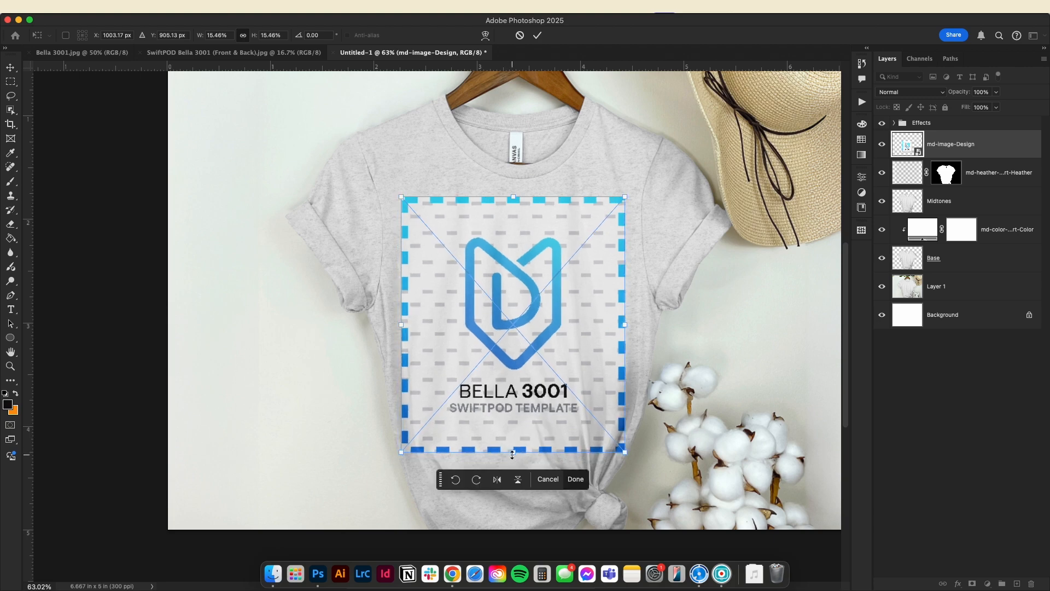
{"action": "key", "text": "Return"}
Step: Examine how the fabric folds show through the lower part of the design, and collapse the Effects group
{"action": "scroll", "coordinate": [523, 441], "scroll_direction": "right", "scroll_amount": 3}
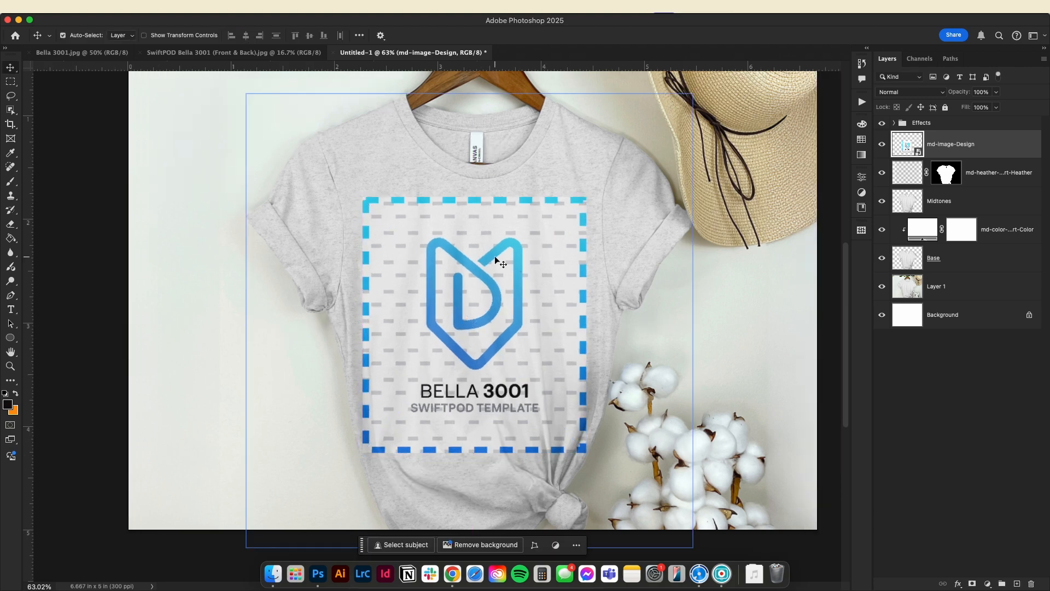
{"action": "scroll", "coordinate": [622, 448], "scroll_direction": "up", "scroll_amount": 10}
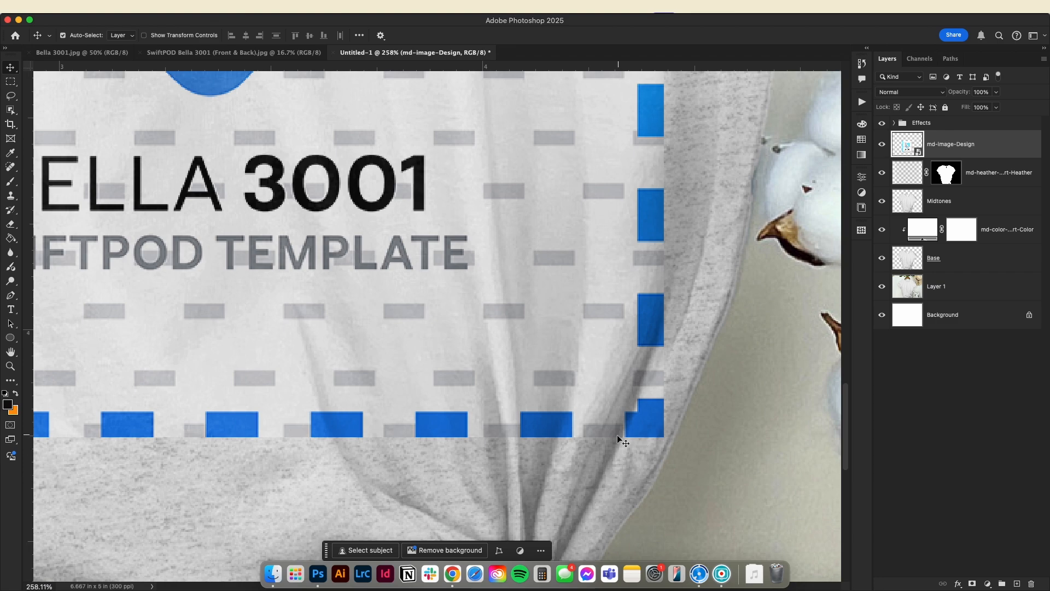
{"action": "left_click", "coordinate": [603, 446]}
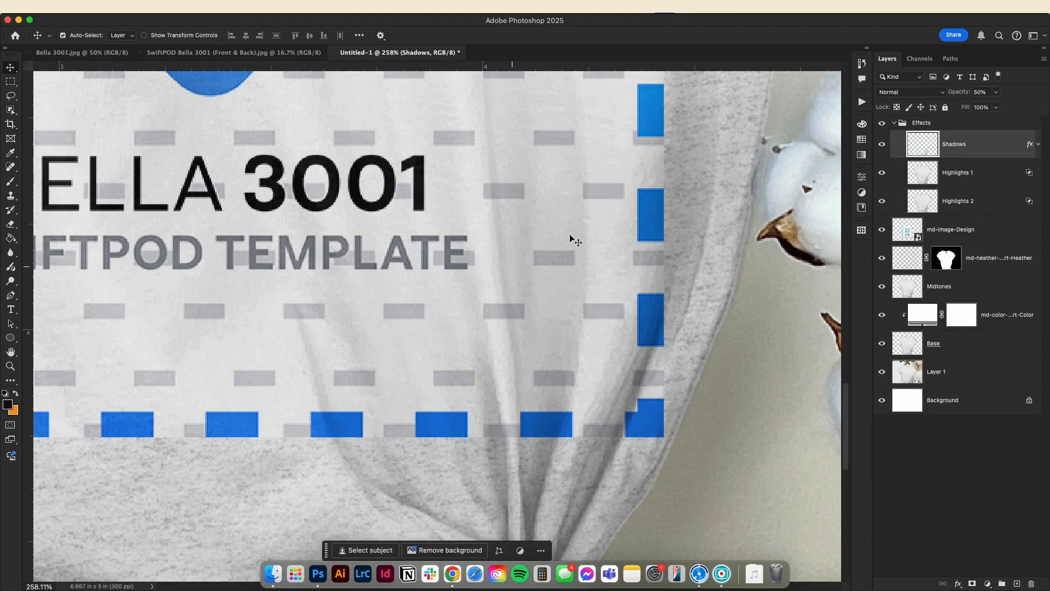
{"action": "left_click", "coordinate": [896, 122]}
{"action": "scroll", "coordinate": [749, 243], "scroll_direction": "down", "scroll_amount": 10}
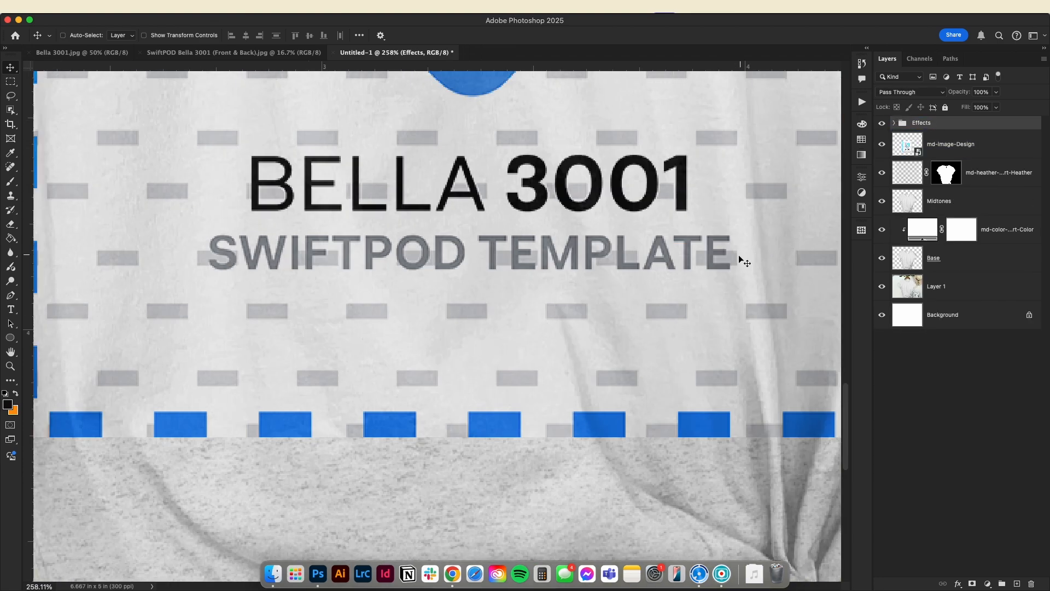
{"action": "scroll", "coordinate": [629, 279], "scroll_direction": "up", "scroll_amount": 6}
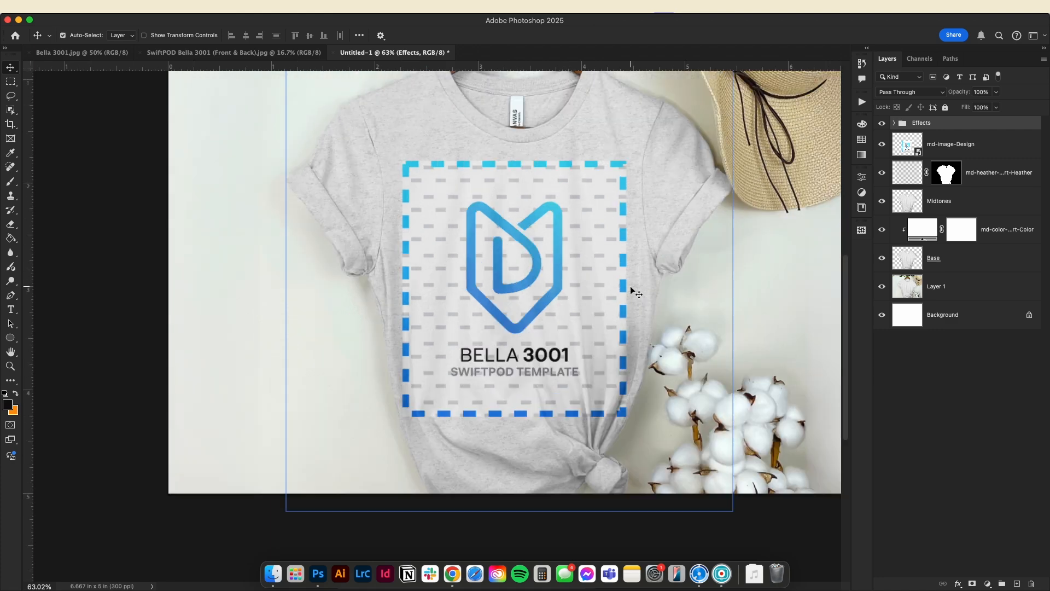
Step: Duplicate Layer 1, the original shirt photo, into a new document
{"action": "left_click", "coordinate": [936, 286]}
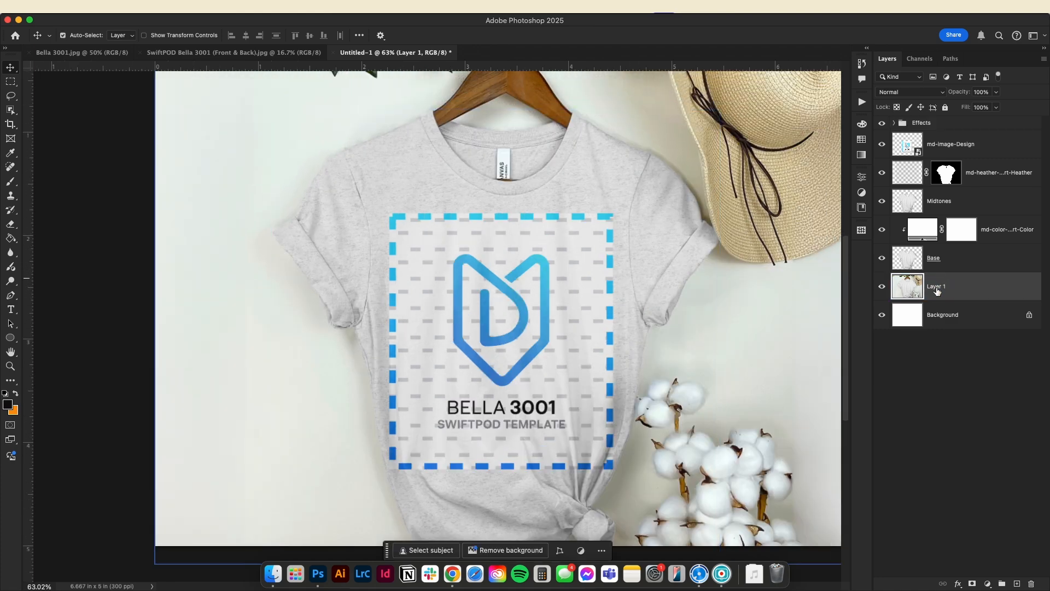
{"action": "right_click", "coordinate": [952, 296]}
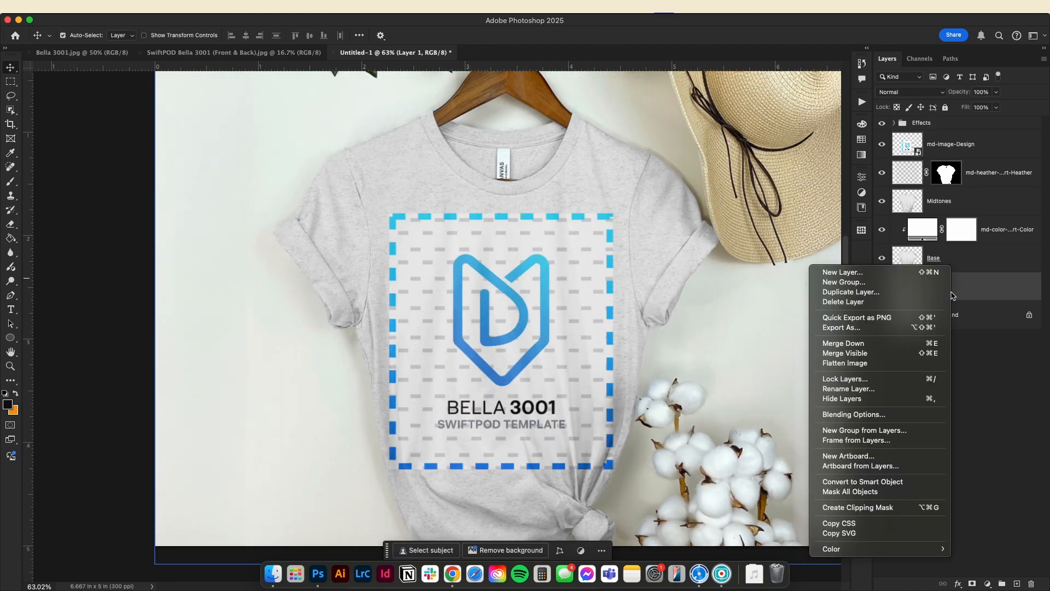
{"action": "left_click", "coordinate": [850, 293]}
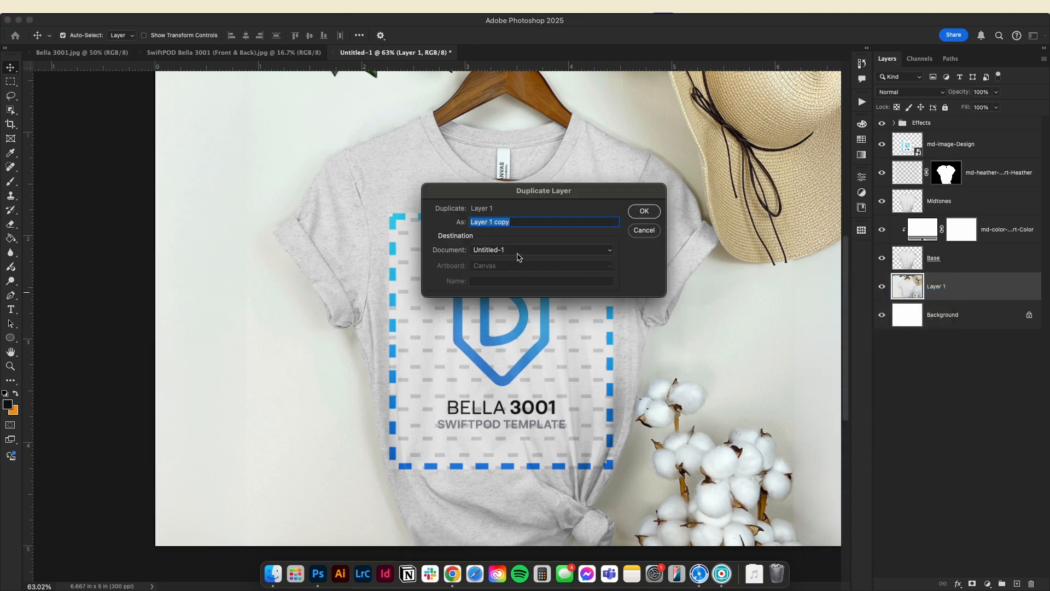
{"action": "left_click", "coordinate": [519, 250]}
{"action": "left_click", "coordinate": [503, 262]}
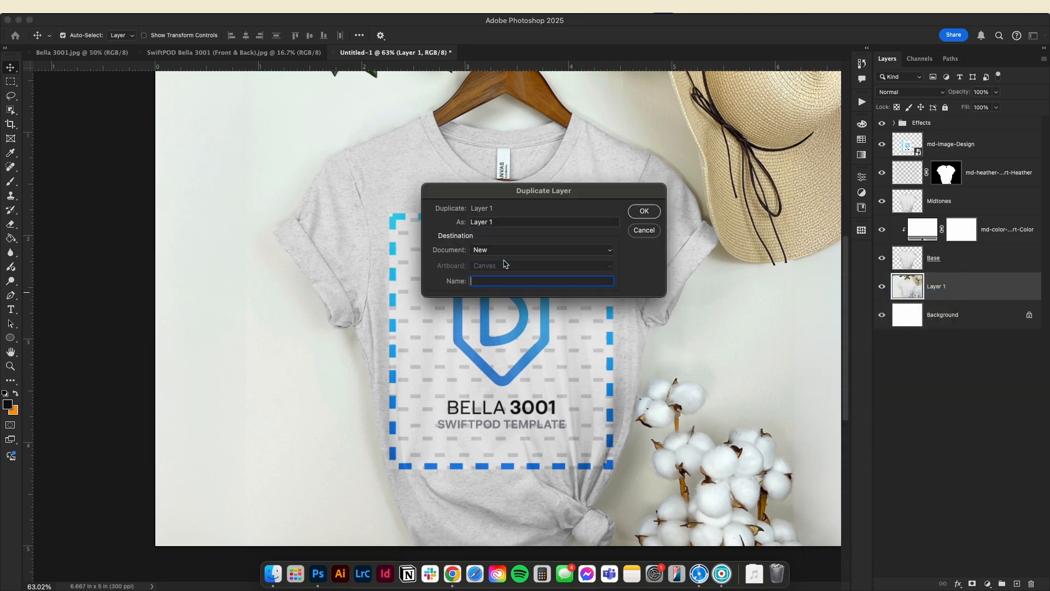
{"action": "left_click", "coordinate": [642, 212]}
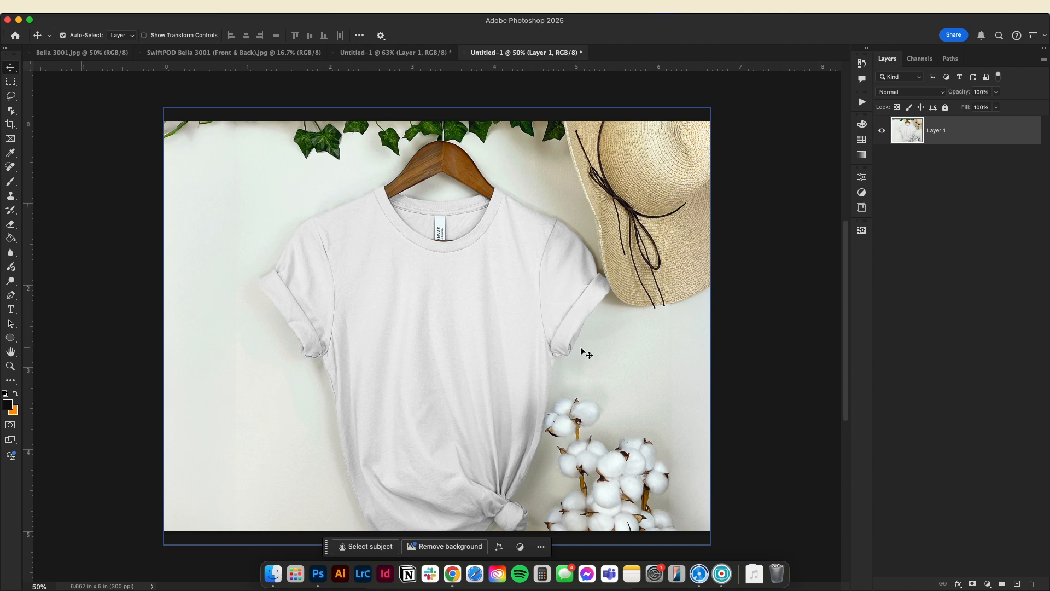
Step: Convert the duplicated shirt photo to grayscale with a Black & White adjustment
{"action": "left_click", "coordinate": [158, 12]}
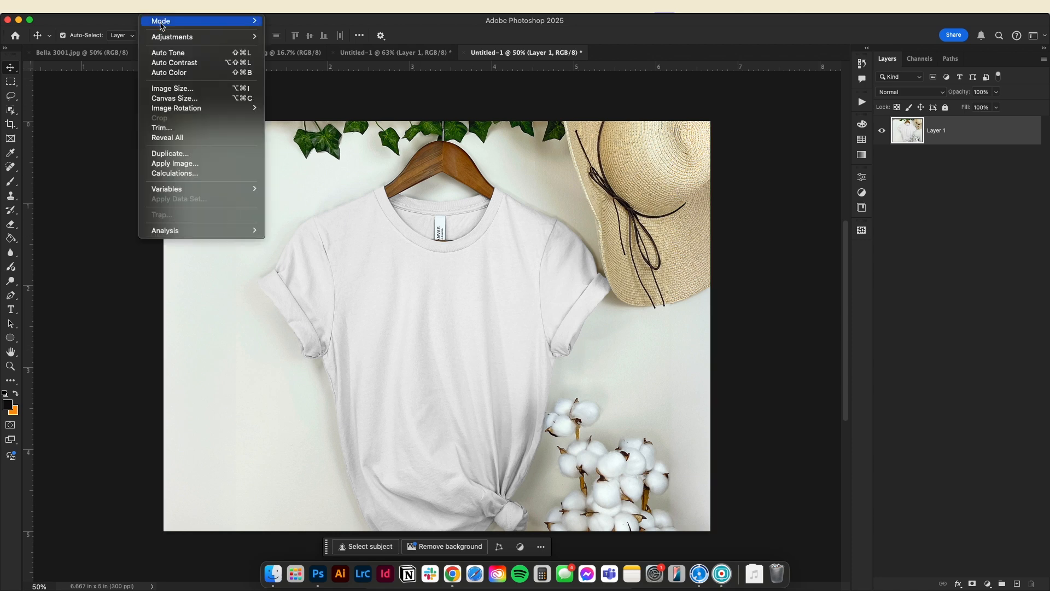
{"action": "mouse_move", "coordinate": [162, 40]}
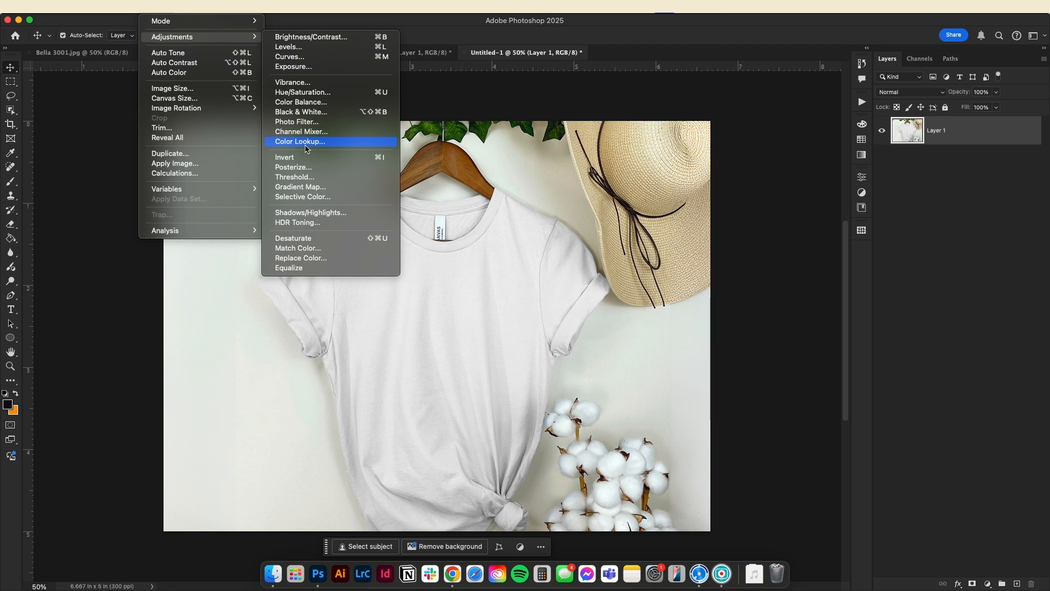
{"action": "left_click", "coordinate": [303, 112]}
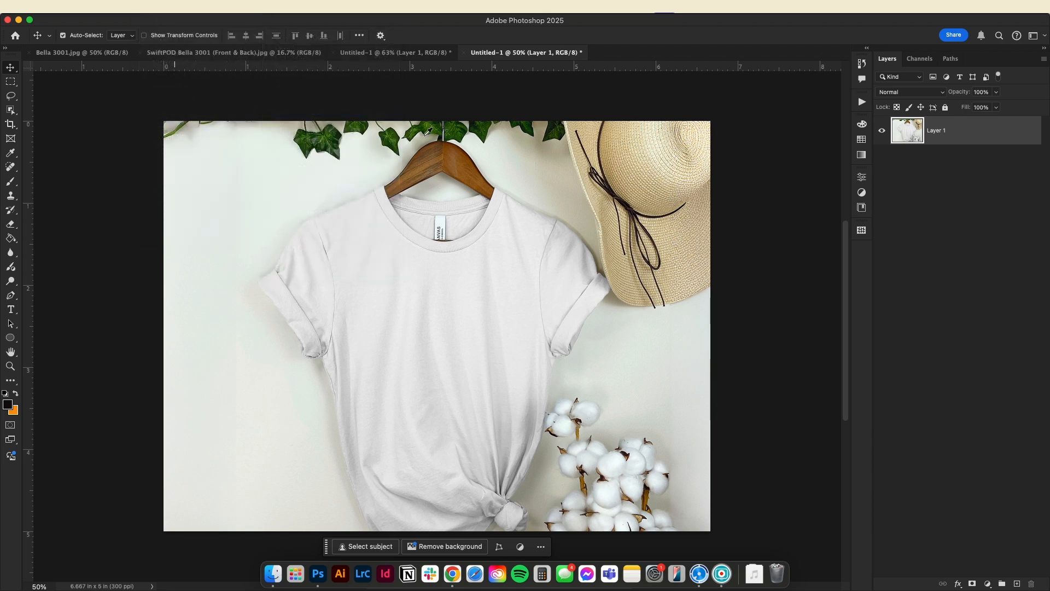
{"action": "left_click", "coordinate": [608, 133]}
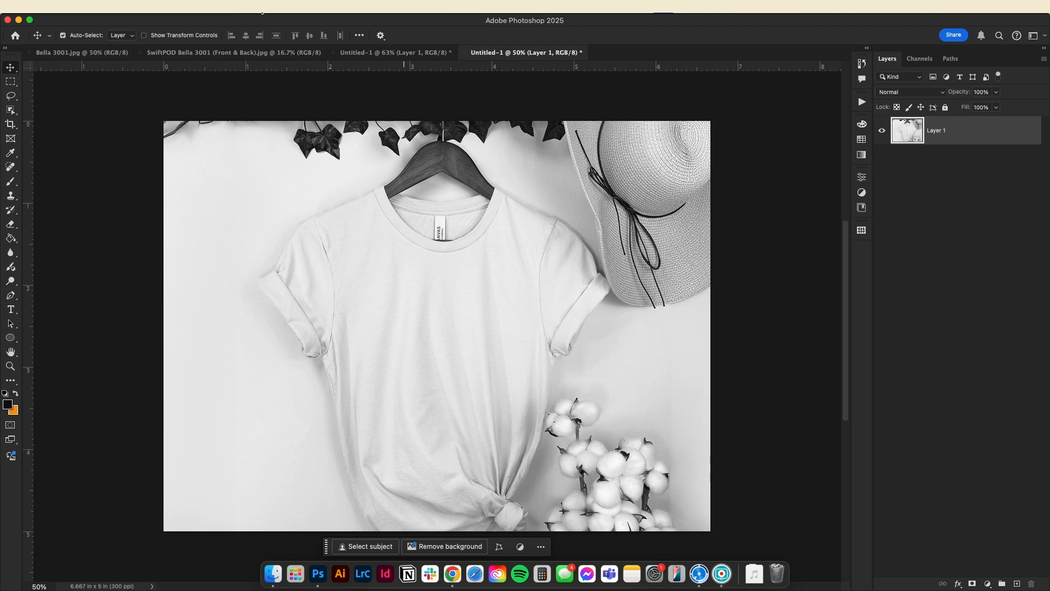
Step: Soften the grayscale shirt photo with a Gaussian Blur of 3 pixels radius
{"action": "left_click", "coordinate": [267, 11]}
{"action": "mouse_move", "coordinate": [282, 135]}
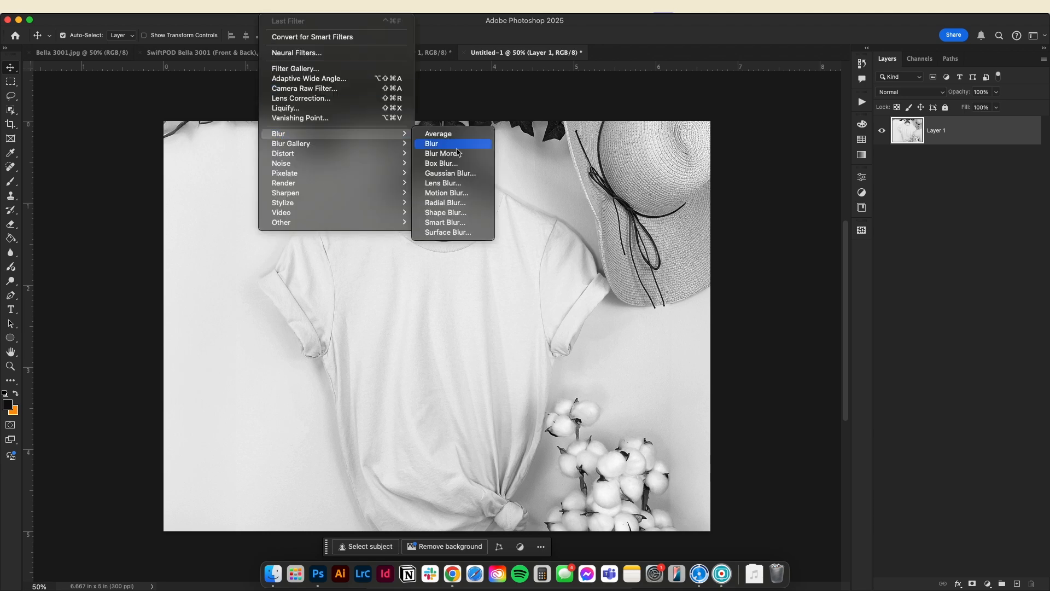
{"action": "left_click", "coordinate": [461, 174]}
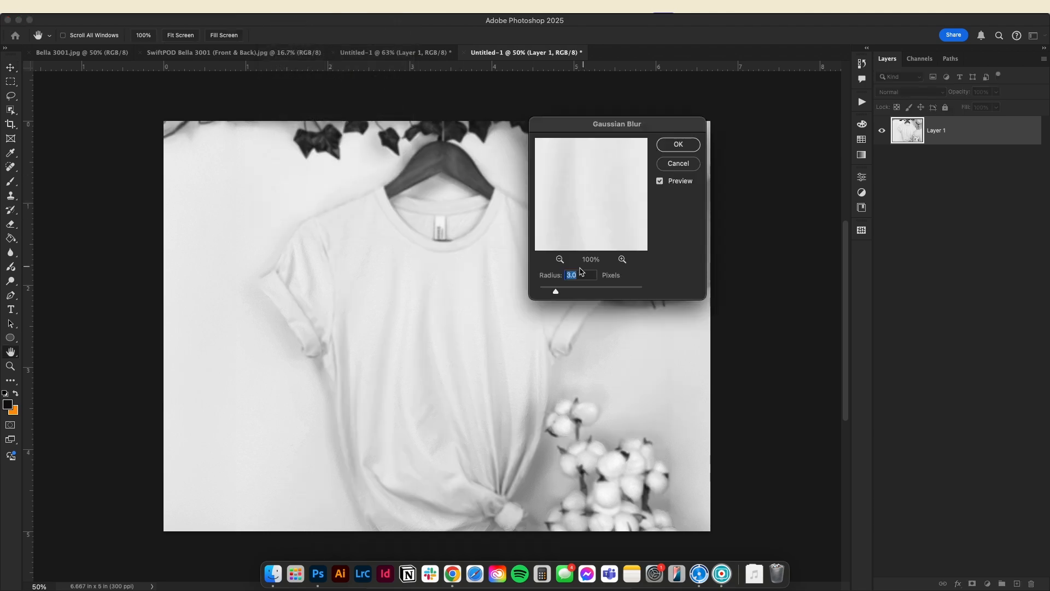
{"action": "left_click_drag", "start_coordinate": [565, 290], "coordinate": [589, 290]}
{"action": "left_click", "coordinate": [588, 277]}
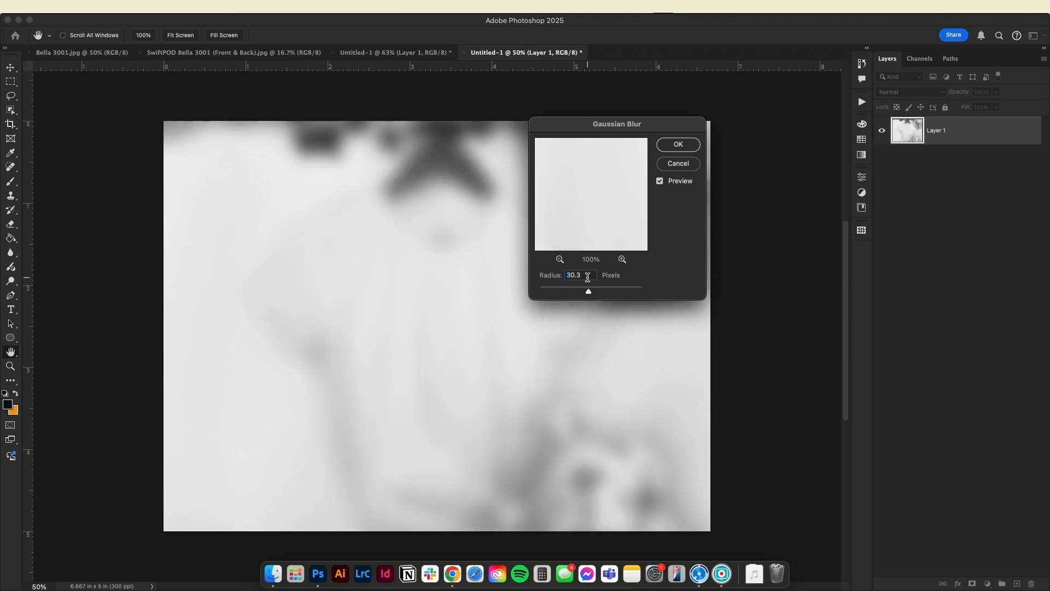
{"action": "key", "text": "BackSpace"}
{"action": "key", "text": "BackSpace"}
{"action": "key", "text": "BackSpace"}
{"action": "key", "text": "BackSpace"}
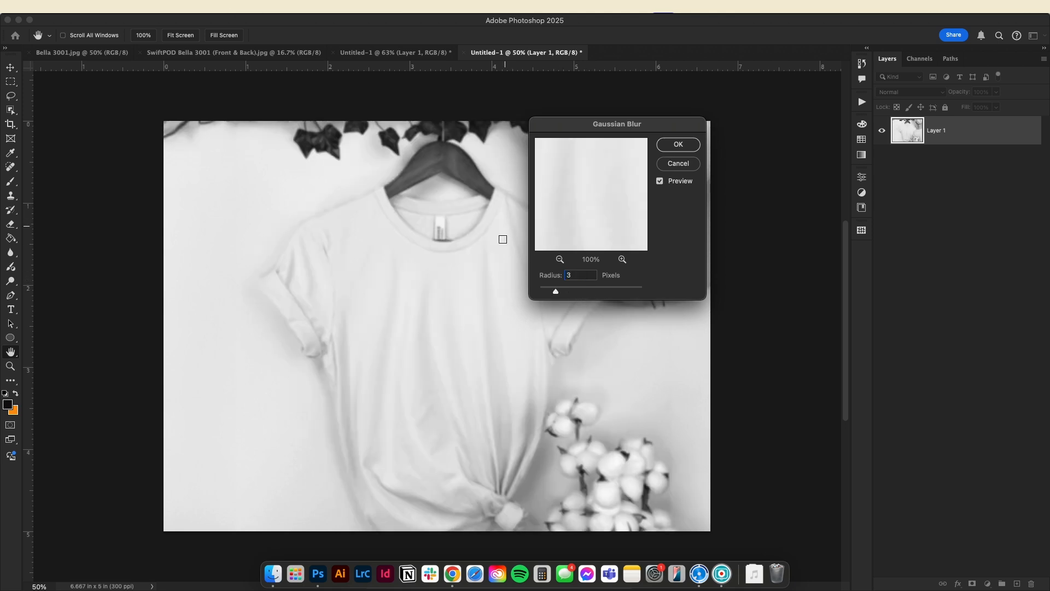
{"action": "scroll", "coordinate": [497, 459], "scroll_direction": "up", "scroll_amount": 6}
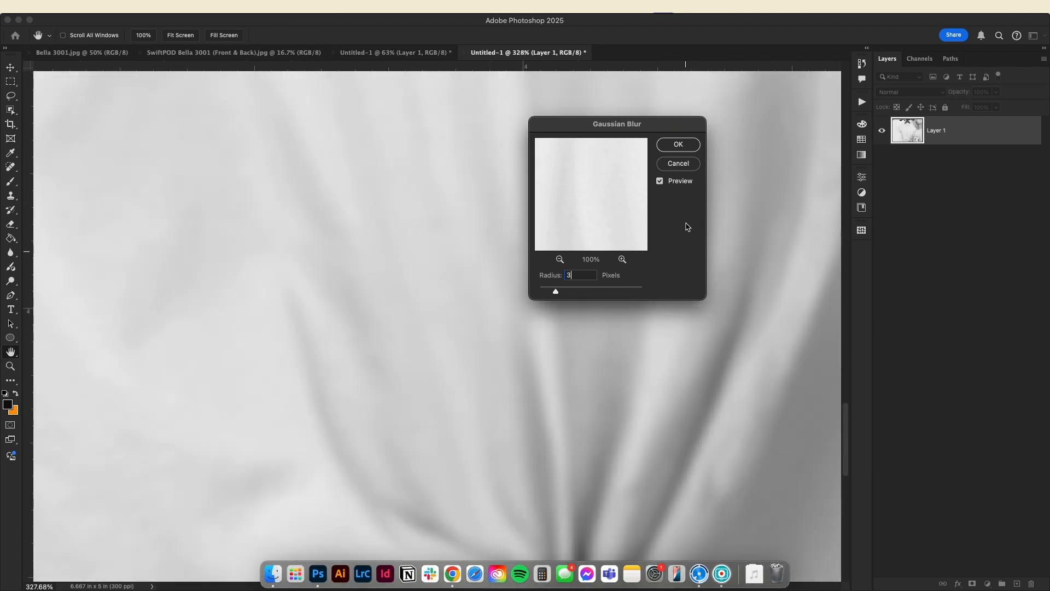
{"action": "left_click", "coordinate": [678, 144]}
{"action": "key", "text": "v"}
{"action": "scroll", "coordinate": [575, 257], "scroll_direction": "down", "scroll_amount": 6}
{"action": "scroll", "coordinate": [573, 258], "scroll_direction": "up", "scroll_amount": 5}
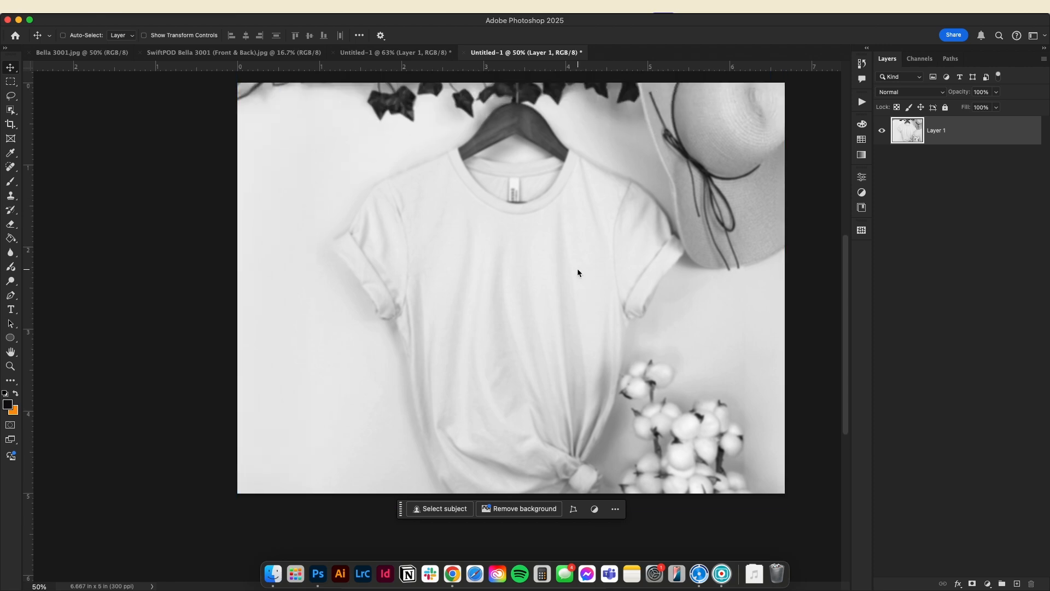
Step: Save the blurred grayscale document as Displacement.psd in the Advance Mockup Tutorial folder with maximized compatibility
{"action": "key", "text": "super+shift+s"}
{"action": "type", "text": "D"}
{"action": "type", "text": "sisplacement"}
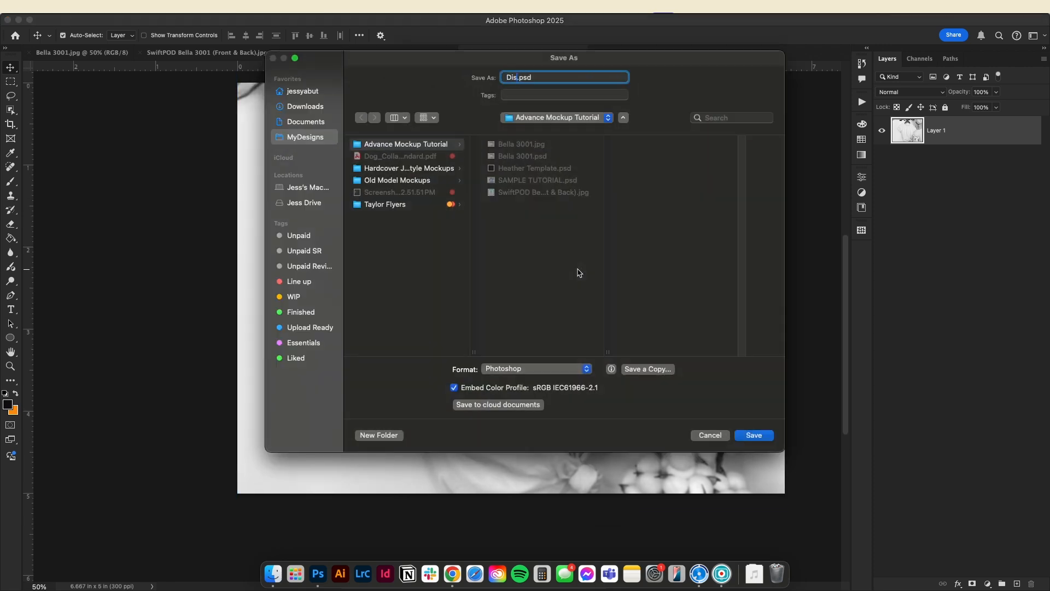
{"action": "key", "text": "Return"}
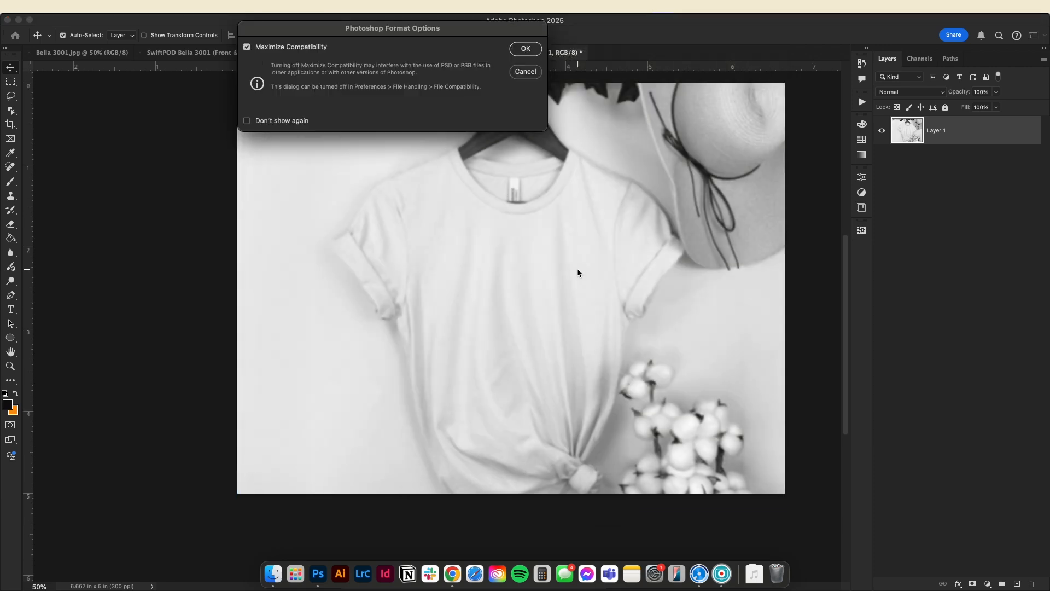
{"action": "key", "text": "Return"}
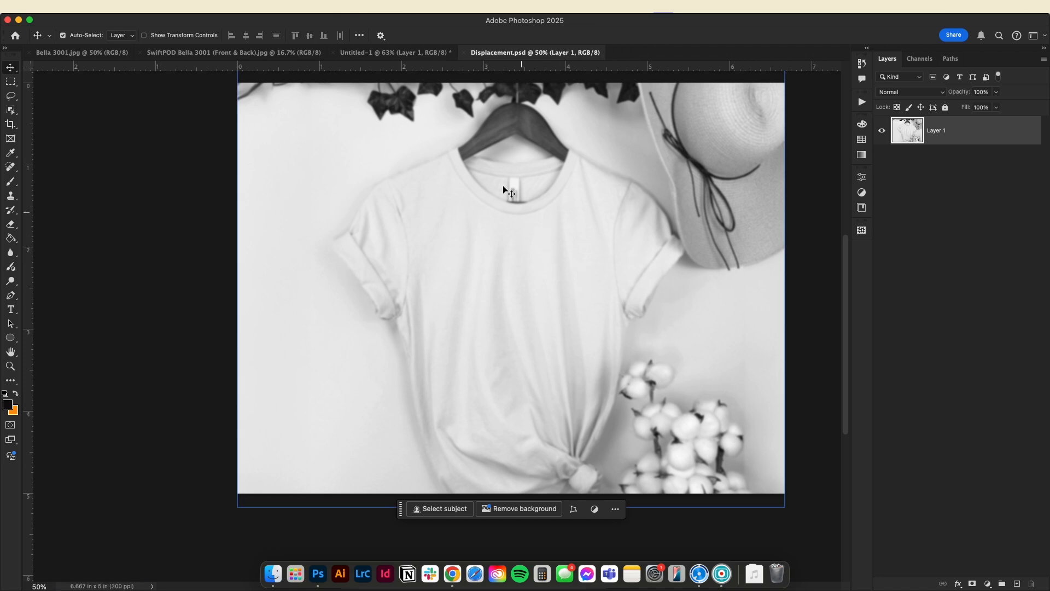
Step: In the mockup, apply a Displace filter to md-image-Design using Displacement.psd, scales of 10, Stretch To Fit, Repeat Edge Pixels and embedded file data
{"action": "left_click", "coordinate": [390, 53]}
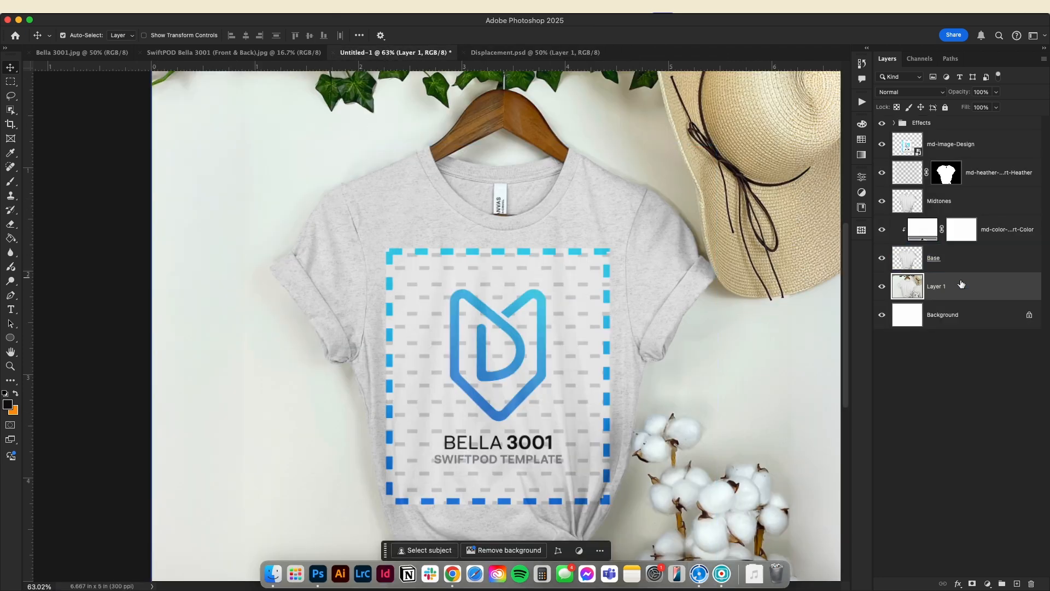
{"action": "scroll", "coordinate": [580, 264], "scroll_direction": "right", "scroll_amount": 3}
{"action": "left_click", "coordinate": [572, 261], "text": "super"}
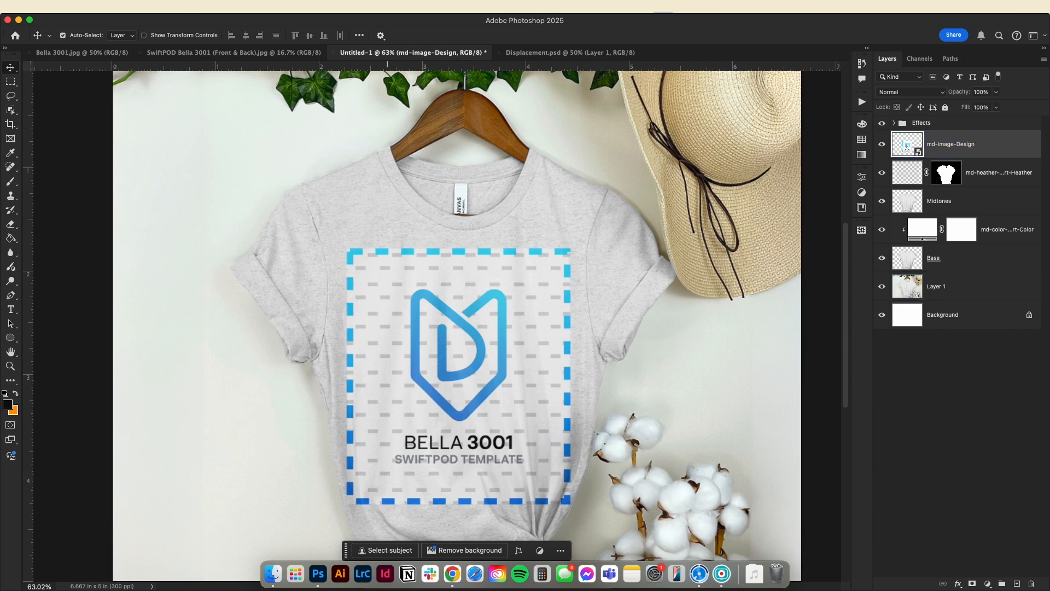
{"action": "left_click", "coordinate": [274, 6]}
{"action": "mouse_move", "coordinate": [291, 159]}
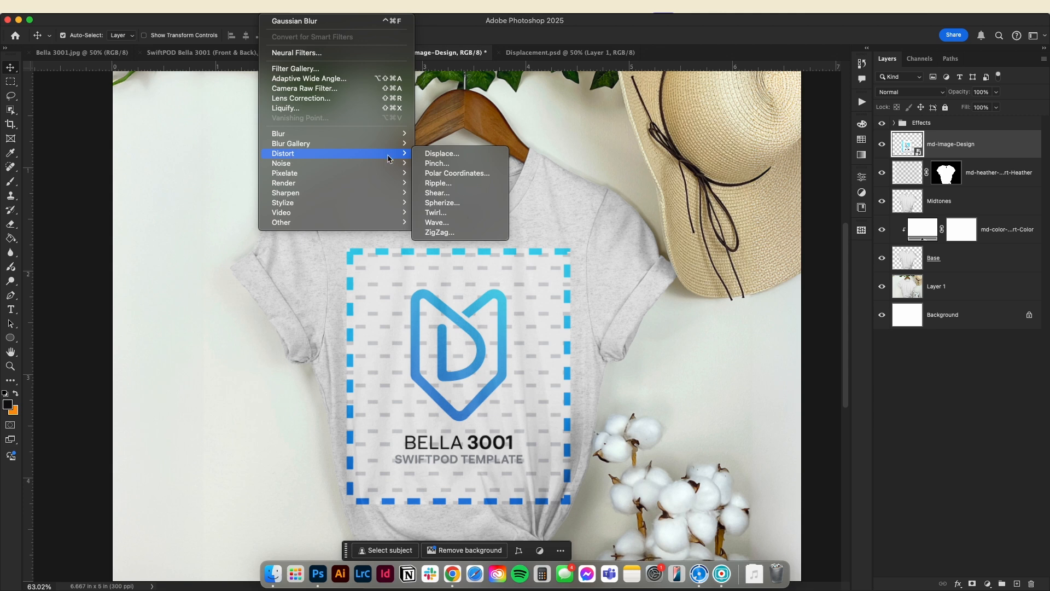
{"action": "left_click", "coordinate": [445, 161]}
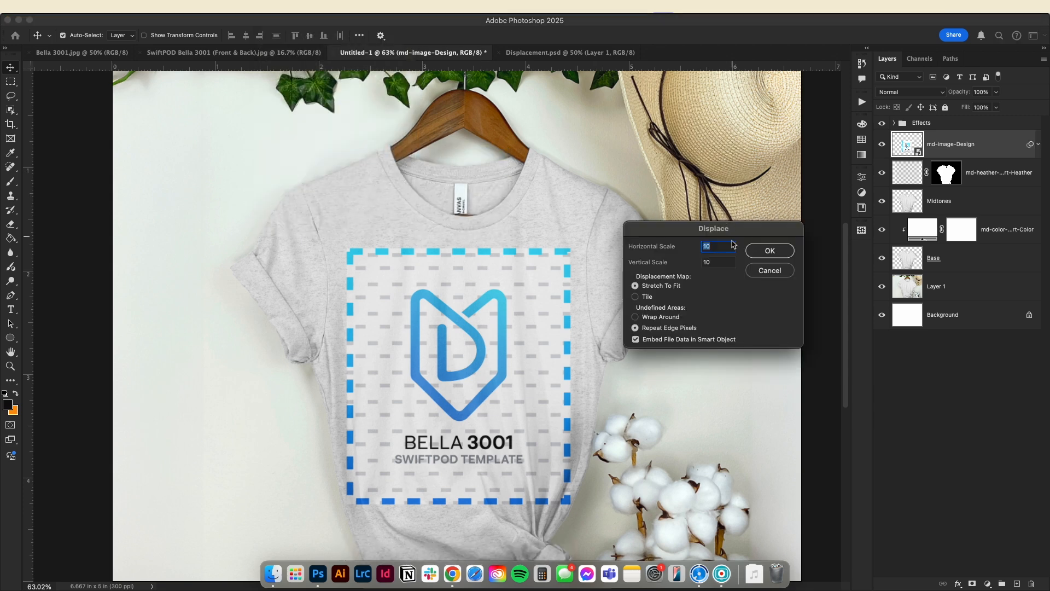
{"action": "left_click_drag", "start_coordinate": [725, 247], "coordinate": [702, 264]}
{"action": "left_click", "coordinate": [659, 342]}
{"action": "left_click", "coordinate": [772, 250]}
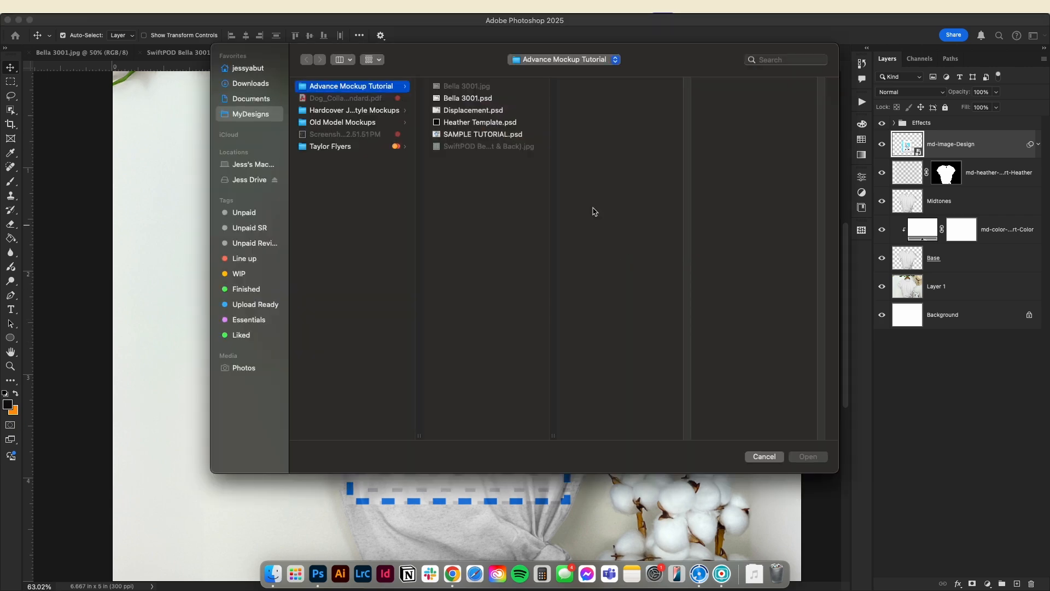
{"action": "left_click", "coordinate": [469, 113]}
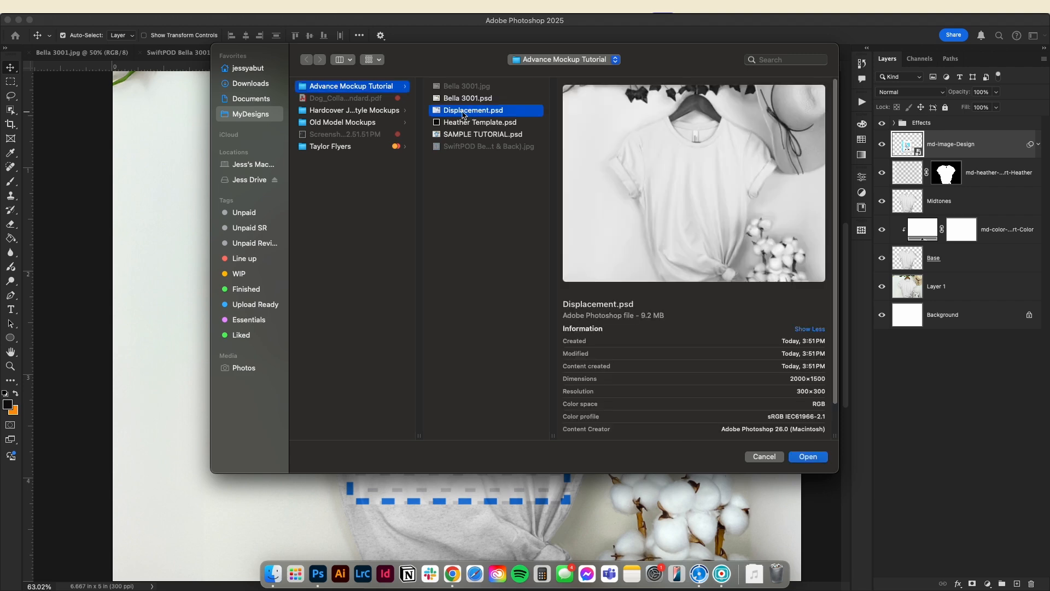
{"action": "left_click", "coordinate": [815, 461]}
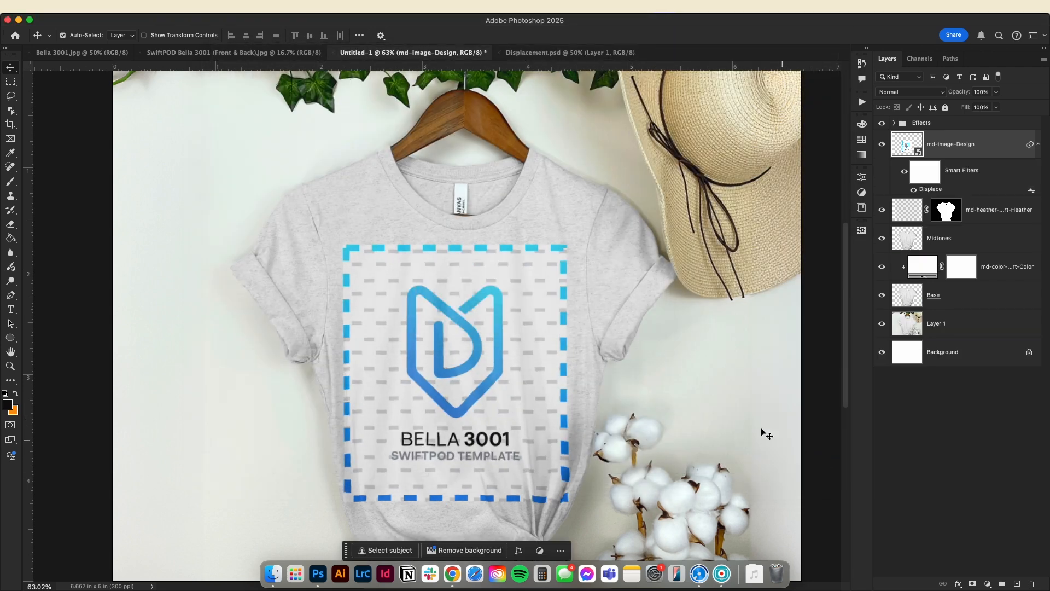
Step: Raise the design's Displace filter to a horizontal and vertical scale of 15, again using Displacement.psd as the map
{"action": "scroll", "coordinate": [526, 454], "scroll_direction": "up", "scroll_amount": 6}
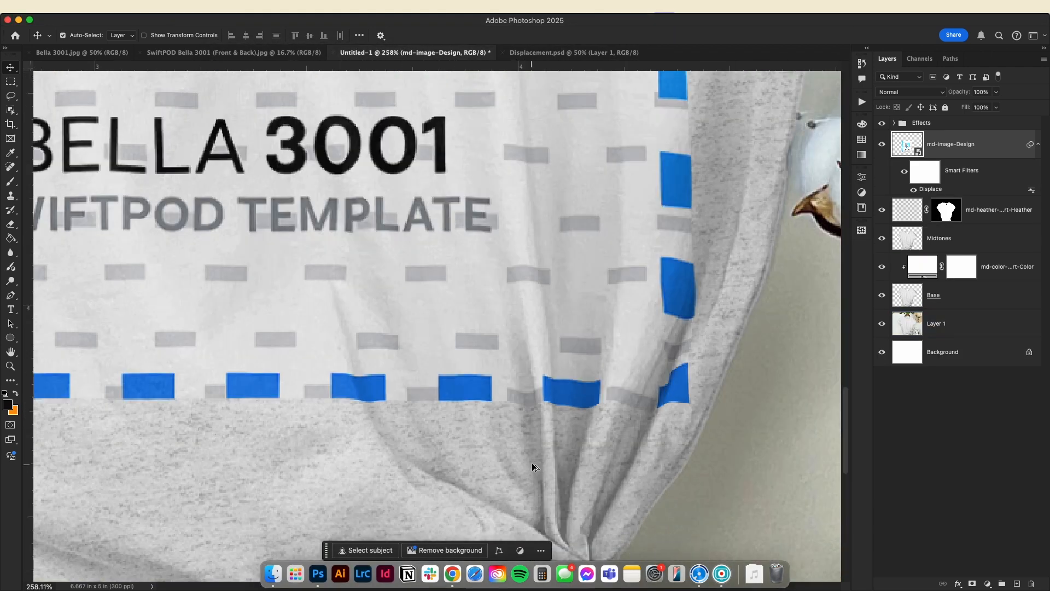
{"action": "scroll", "coordinate": [547, 416], "scroll_direction": "down", "scroll_amount": 6}
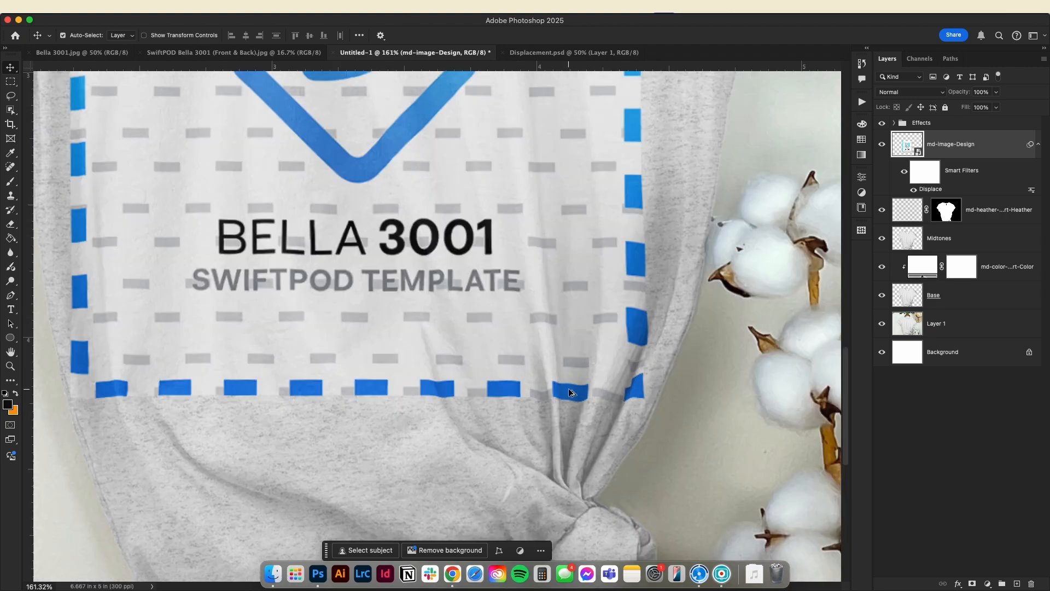
{"action": "double_click", "coordinate": [931, 189]}
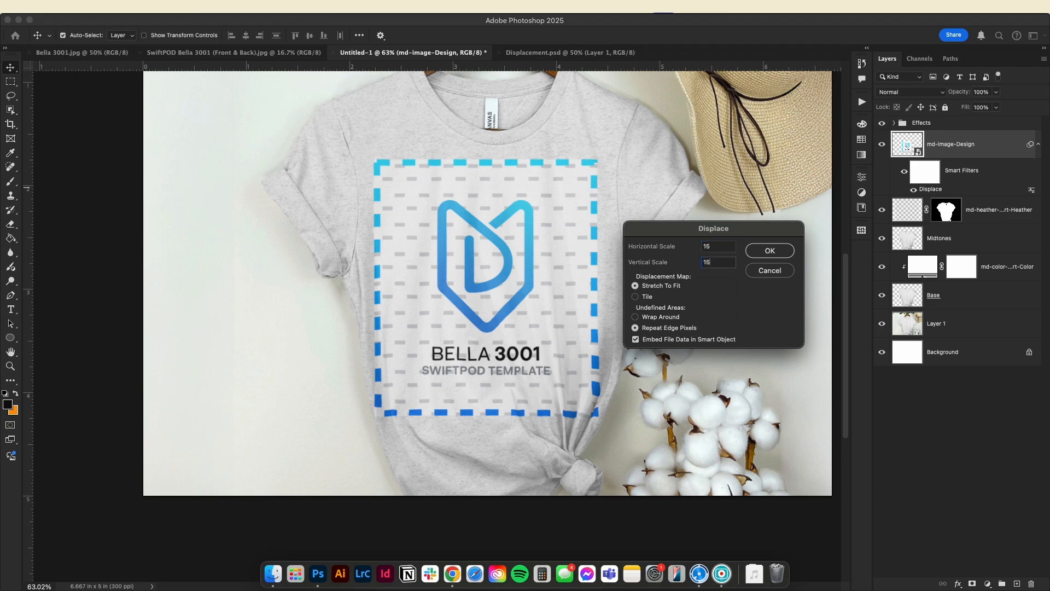
{"action": "key", "text": "Return"}
{"action": "left_click", "coordinate": [459, 111]}
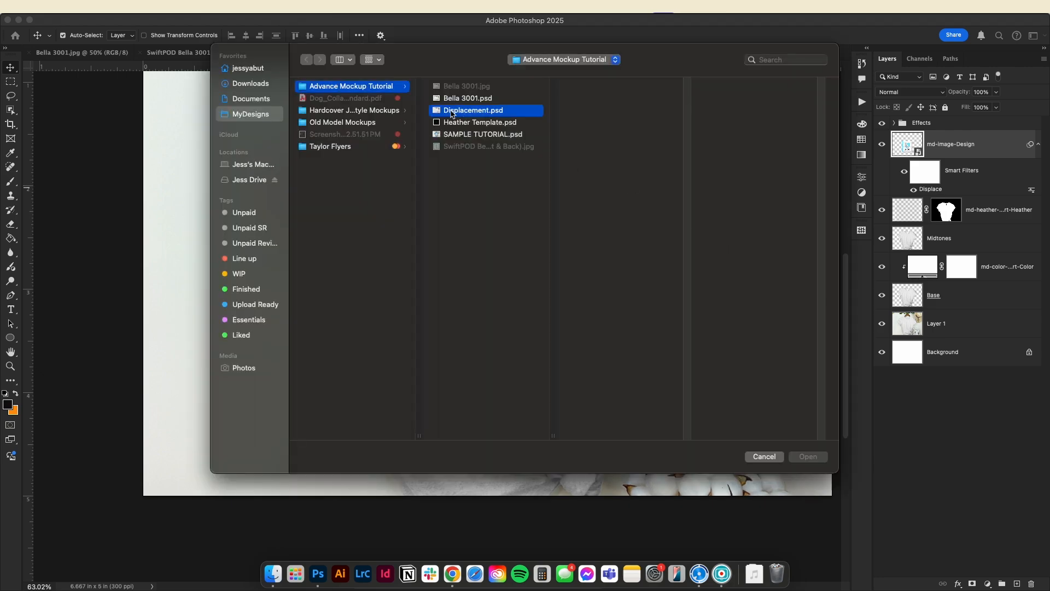
{"action": "left_click", "coordinate": [812, 457]}
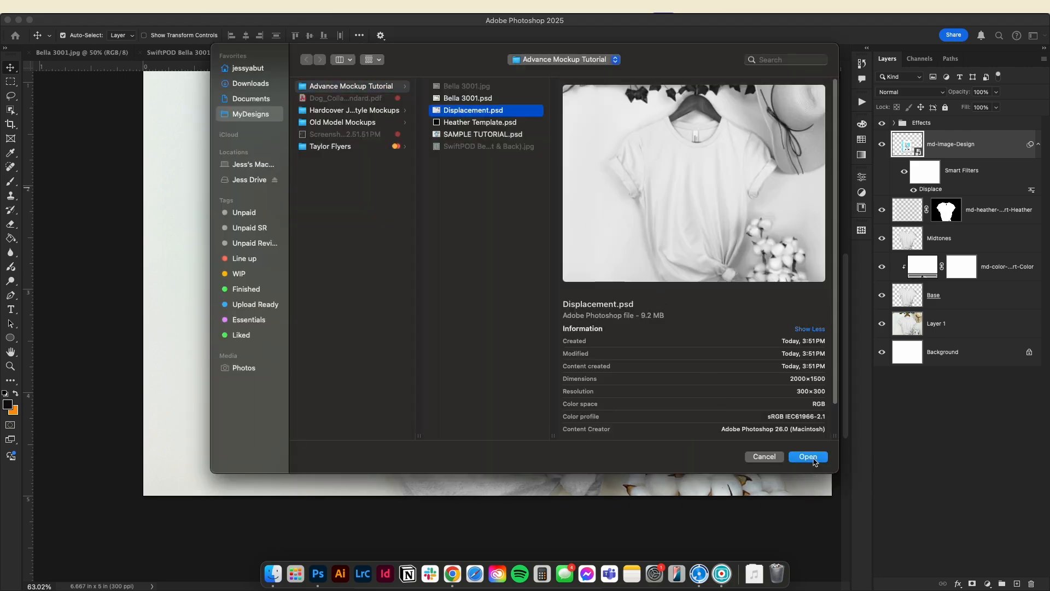
{"action": "scroll", "coordinate": [559, 420], "scroll_direction": "up", "scroll_amount": 5}
{"action": "scroll", "coordinate": [558, 420], "scroll_direction": "down", "scroll_amount": 3}
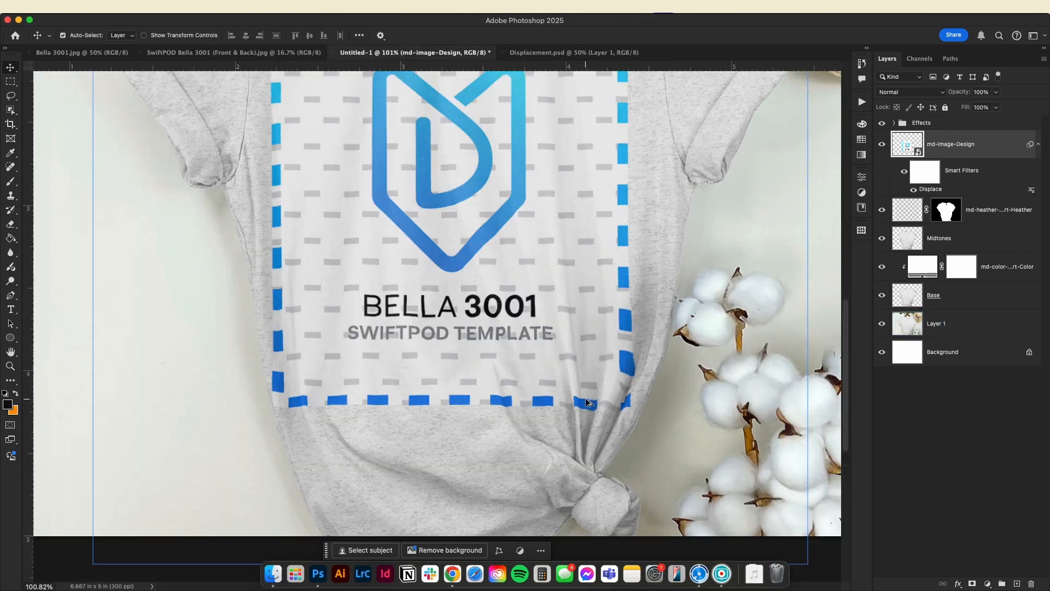
Step: Nudge the md-image-Design artwork horizontally to X 1009.17 px to centre it on the shirt front
{"action": "scroll", "coordinate": [579, 313], "scroll_direction": "up", "scroll_amount": 5}
{"action": "key", "text": "super+t"}
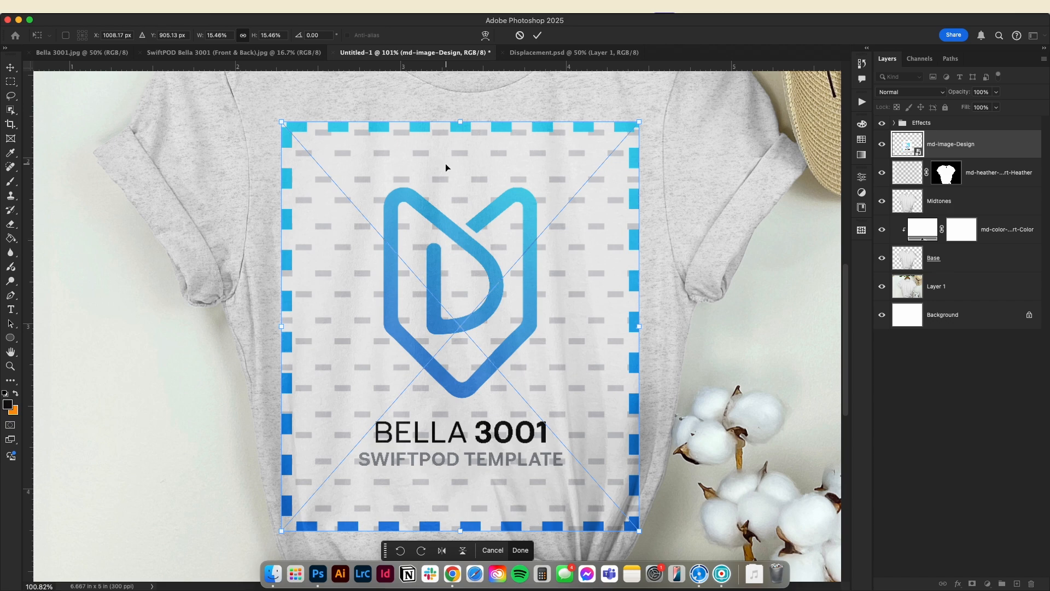
{"action": "key", "text": "Return"}
{"action": "key", "text": "super+t"}
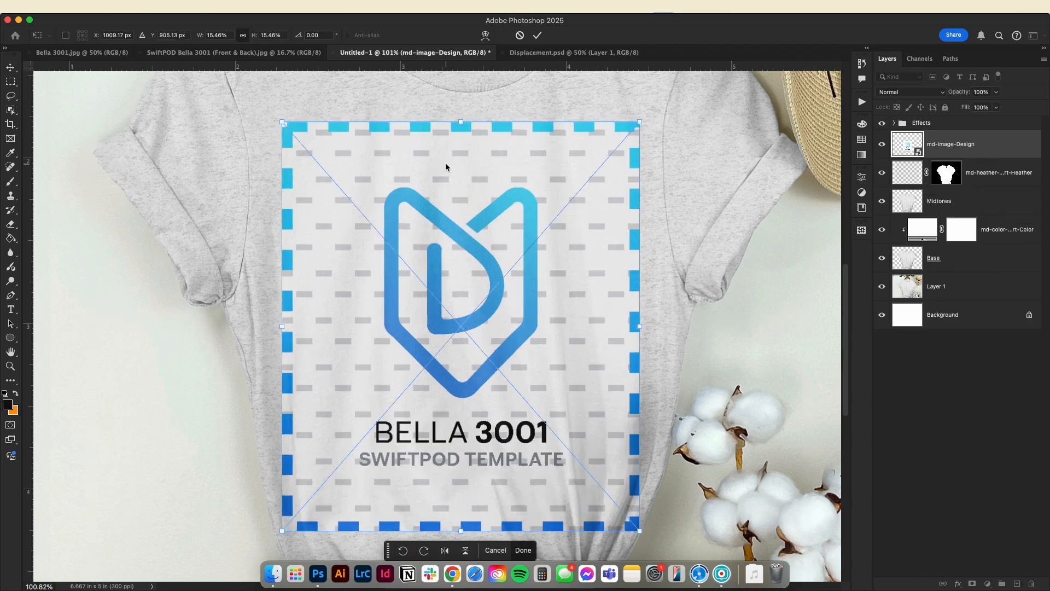
{"action": "key", "text": "Return"}
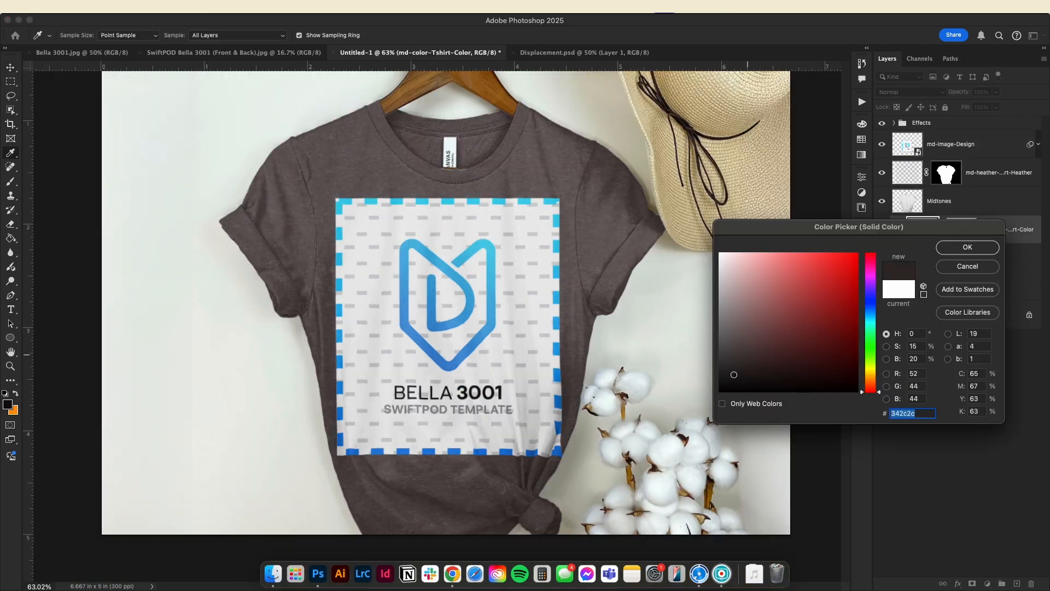
Step: Set the md-color-Tshirt-Color fill to black, 000000
{"action": "type", "text": "000000"}
{"action": "left_click", "coordinate": [967, 248]}
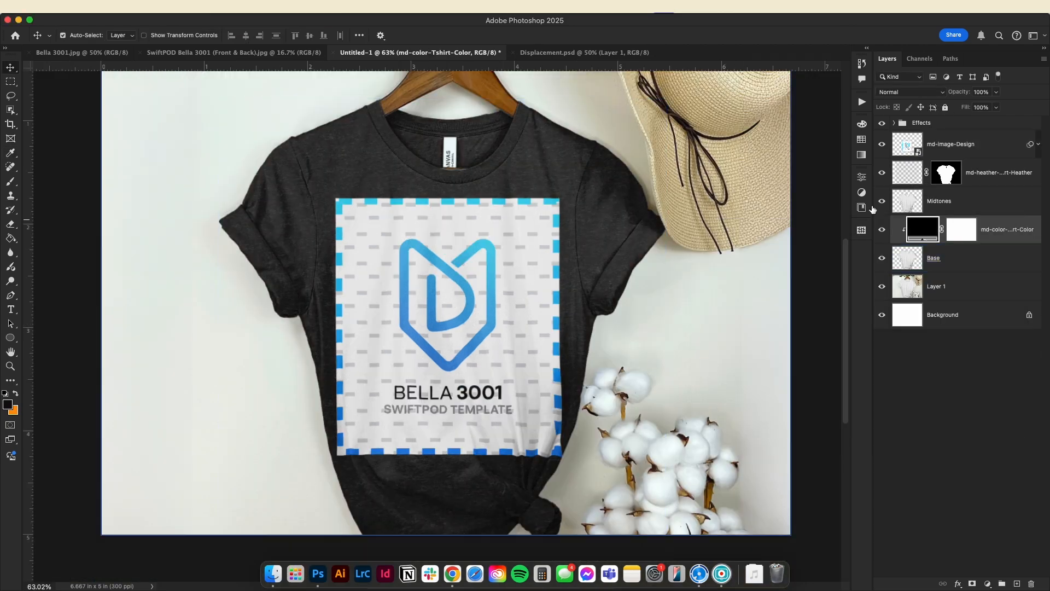
Step: Hide and reshow the md-heather and md-image-Design layers to compare the black shirt with and without heather texture
{"action": "left_click", "coordinate": [881, 172]}
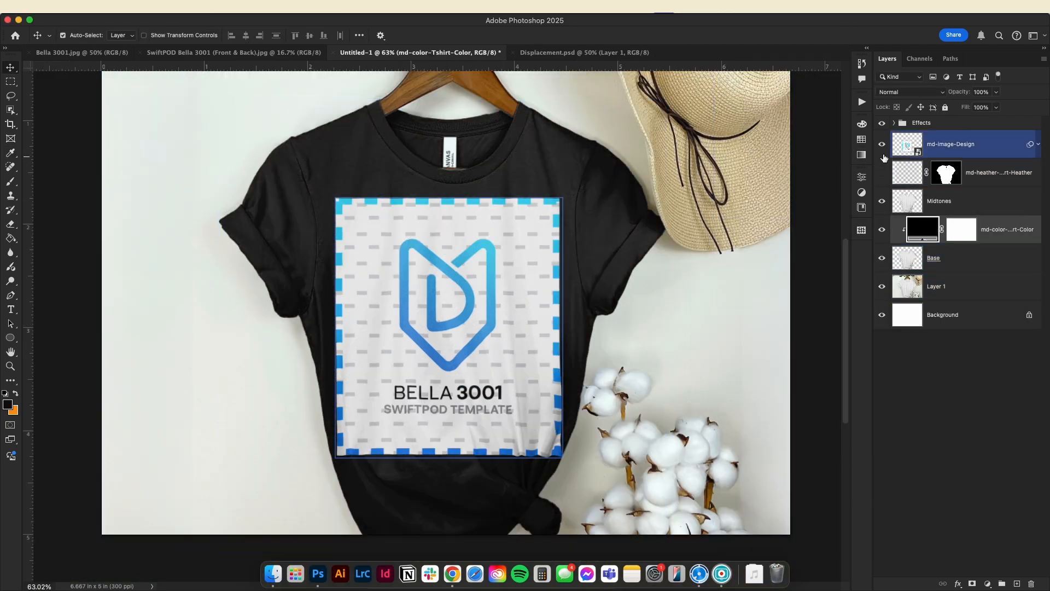
{"action": "left_click", "coordinate": [881, 143]}
{"action": "left_click", "coordinate": [881, 202]}
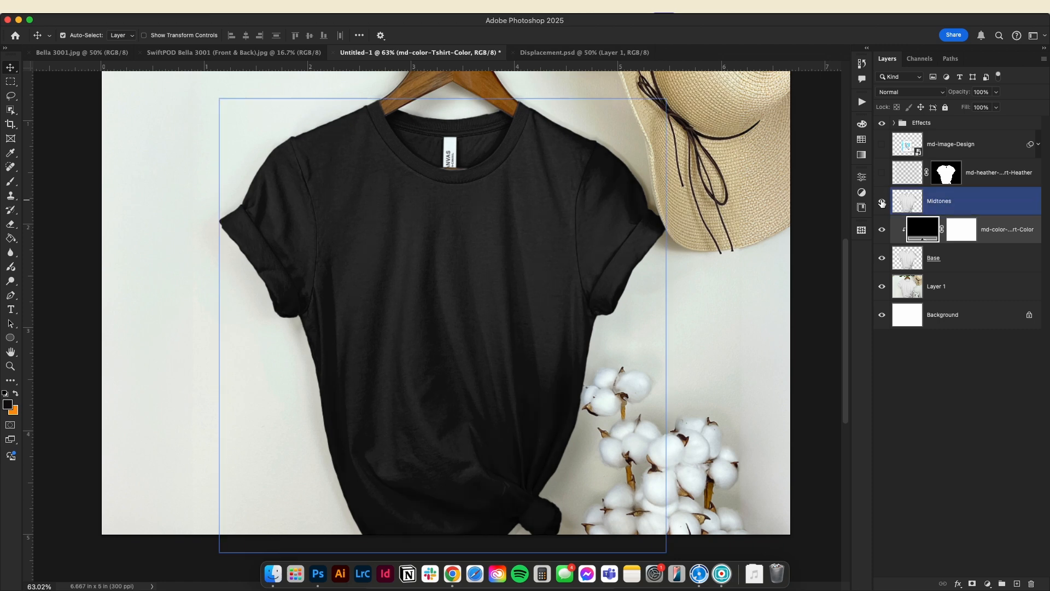
{"action": "left_click", "coordinate": [881, 173]}
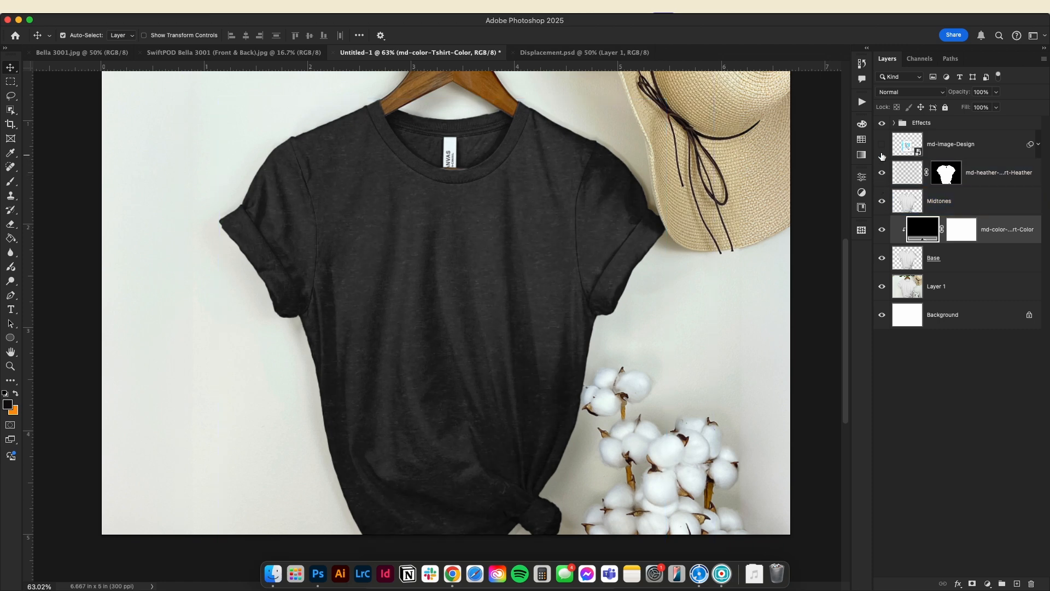
{"action": "left_click", "coordinate": [881, 144]}
Step: Set the md-color-Tshirt-Color fill to white, ffffff, and delete the Background layer
{"action": "double_click", "coordinate": [919, 235]}
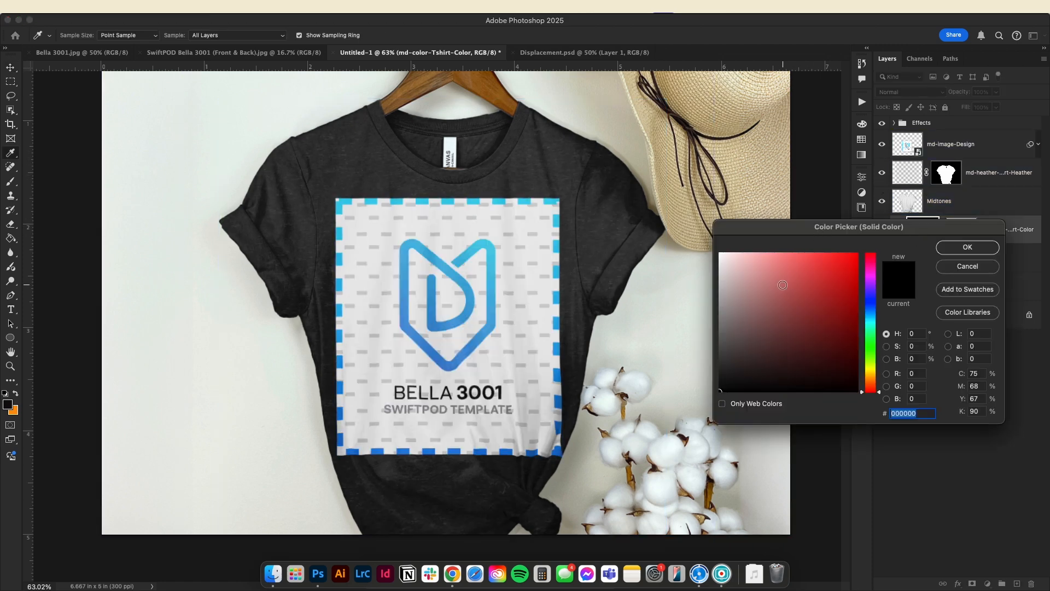
{"action": "type", "text": "ffffff"}
{"action": "left_click", "coordinate": [967, 248]}
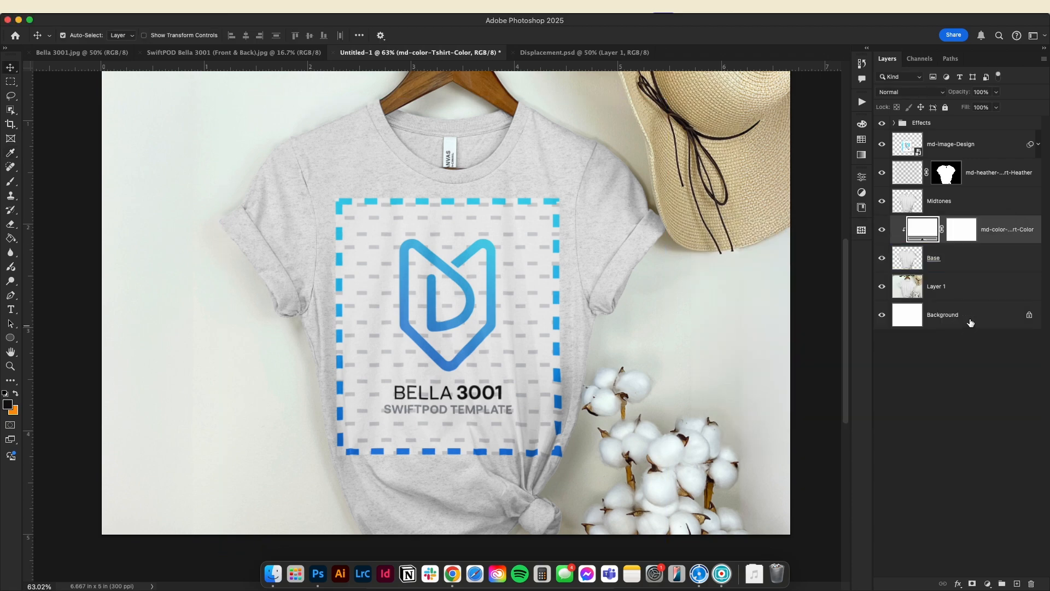
{"action": "left_click", "coordinate": [972, 321]}
{"action": "key", "text": "Delete"}
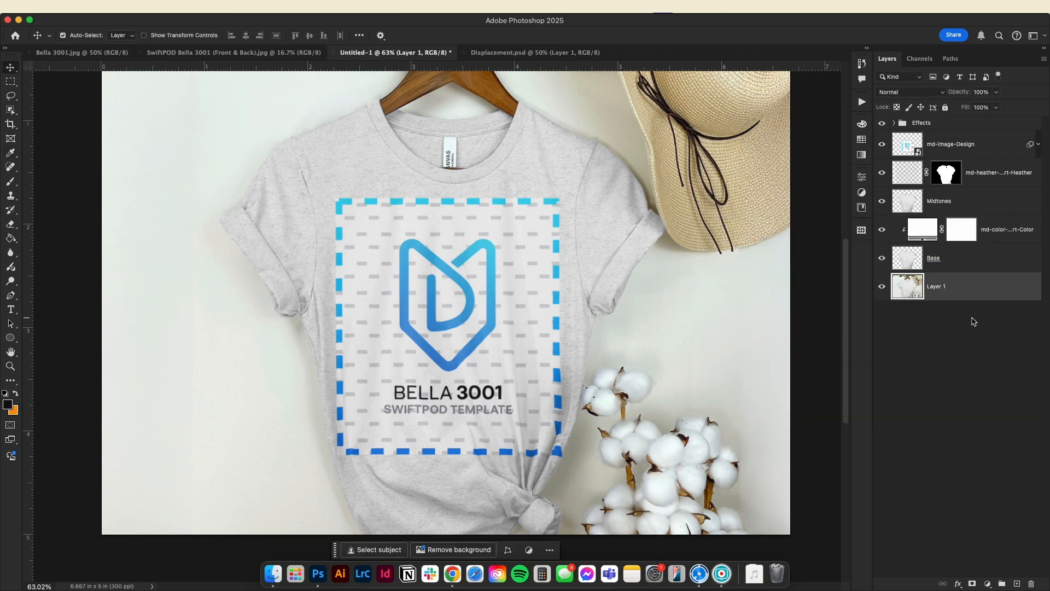
Step: Save the mockup in Photoshop format as Bella 3001 Tutorial 1.psd in the Advance Mockup Tutorial folder
{"action": "left_click_drag", "start_coordinate": [639, 215], "coordinate": [639, 229]}
{"action": "key", "text": "super+s"}
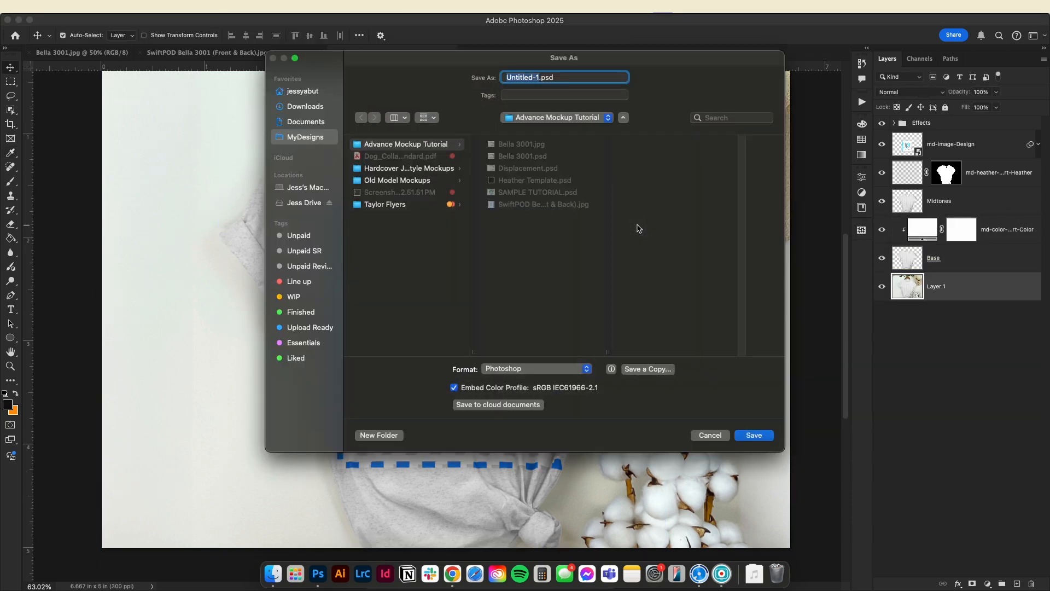
{"action": "type", "text": "Bella 3001 Tutorial"}
{"action": "key", "text": "Return"}
{"action": "key", "text": "Return"}
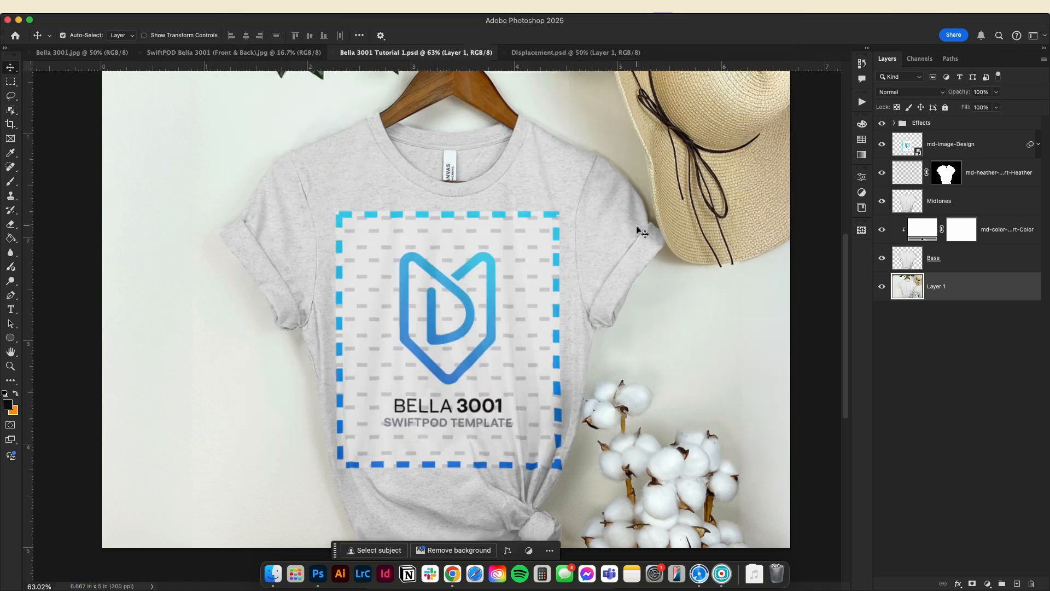
Step: Switch to Chrome, enter the MyDesigns app and open its Mockups page
{"action": "left_click", "coordinate": [453, 573]}
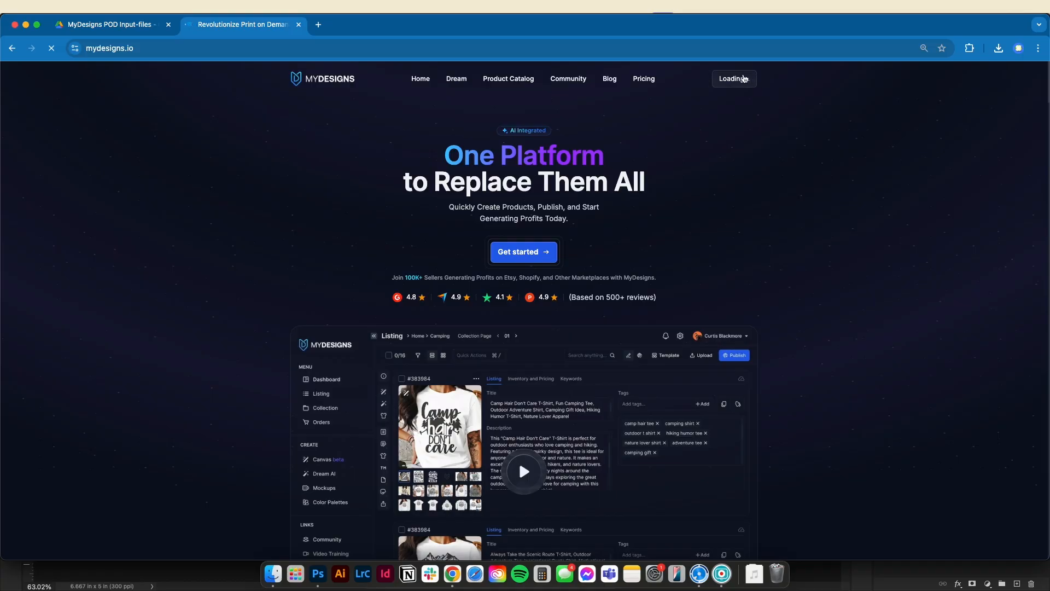
{"action": "left_click", "coordinate": [736, 82]}
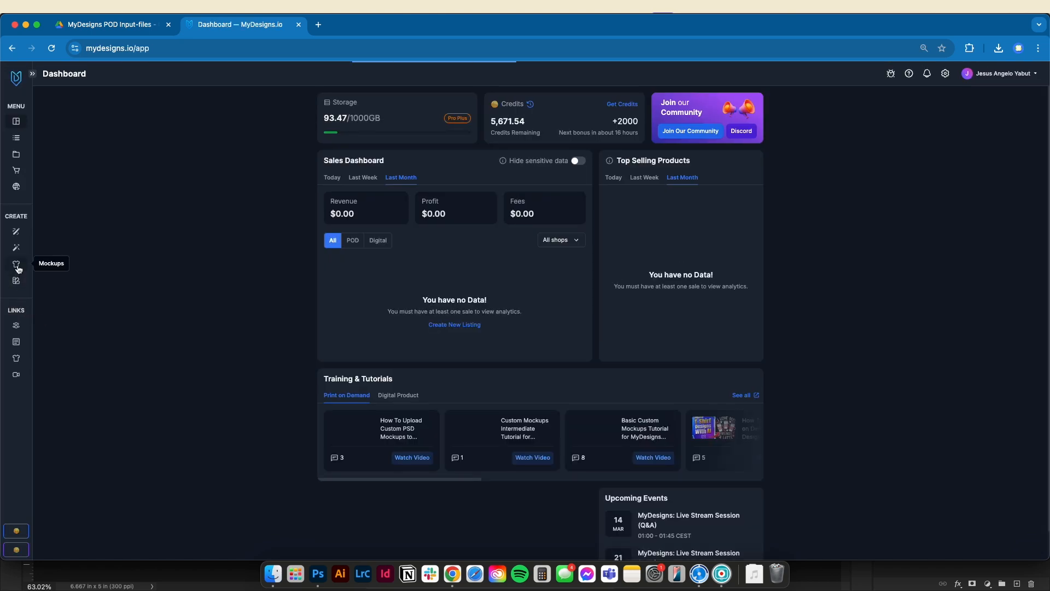
{"action": "left_click", "coordinate": [17, 268]}
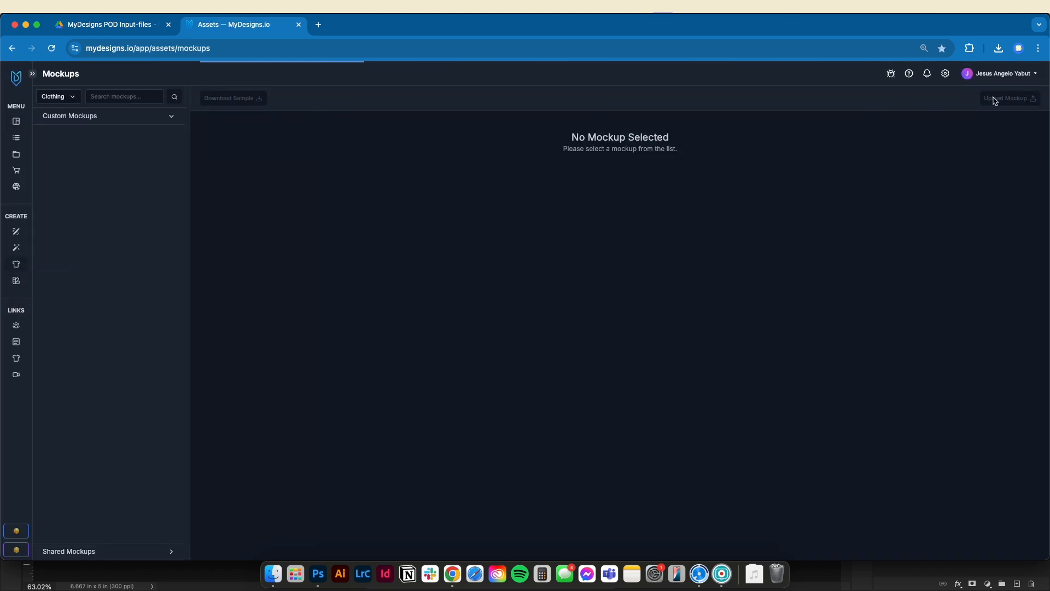
Step: Upload Bella 3001 Tutorial 1.psd from the MyDesigns Advance Mockup Tutorial folder as a new Clothing mockup
{"action": "left_click", "coordinate": [1013, 99]}
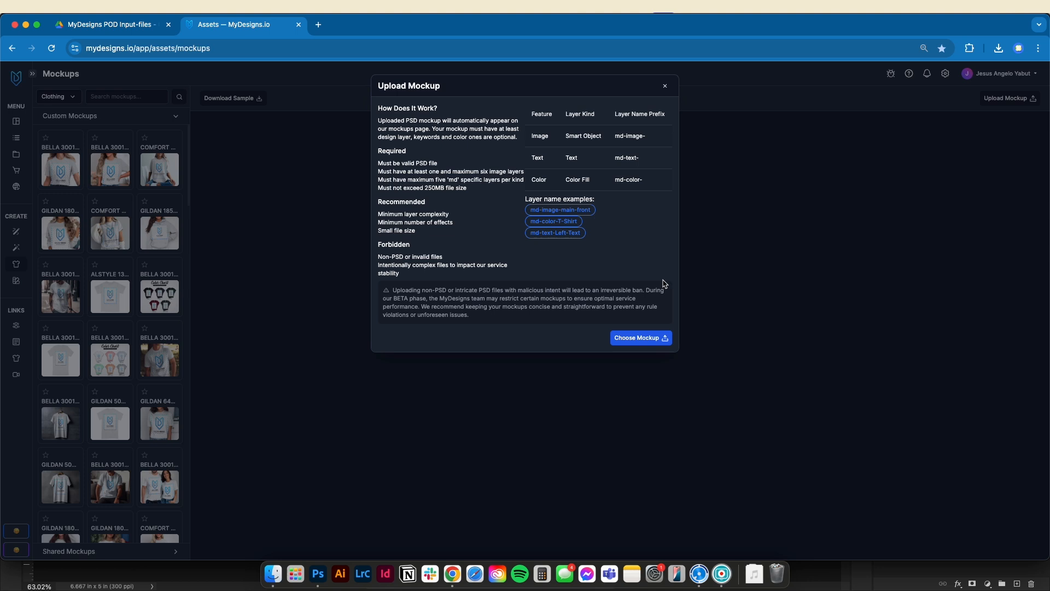
{"action": "left_click", "coordinate": [640, 337]}
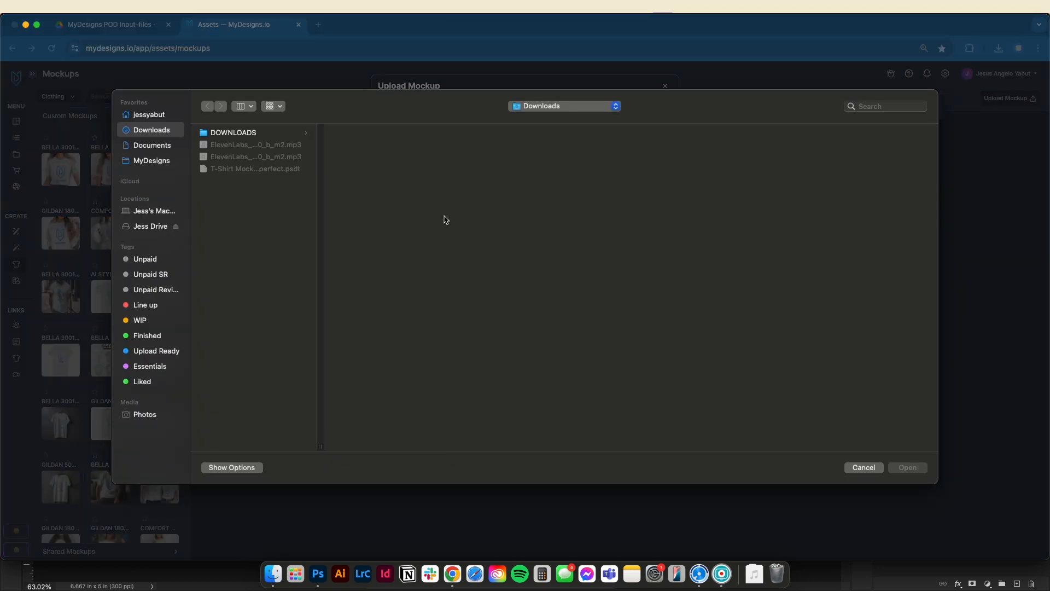
{"action": "left_click", "coordinate": [156, 164]}
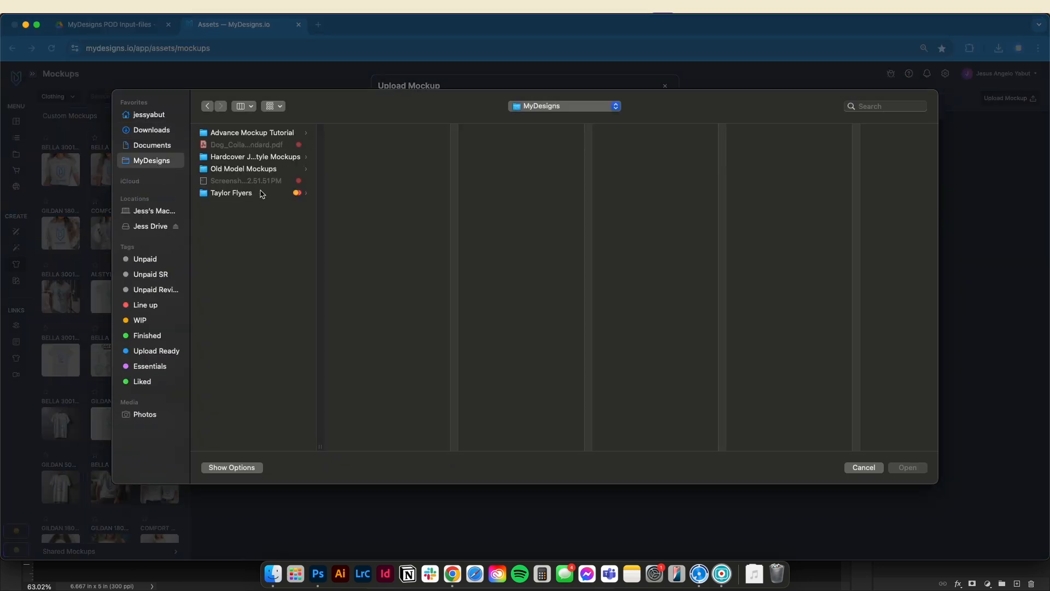
{"action": "left_click", "coordinate": [256, 134]}
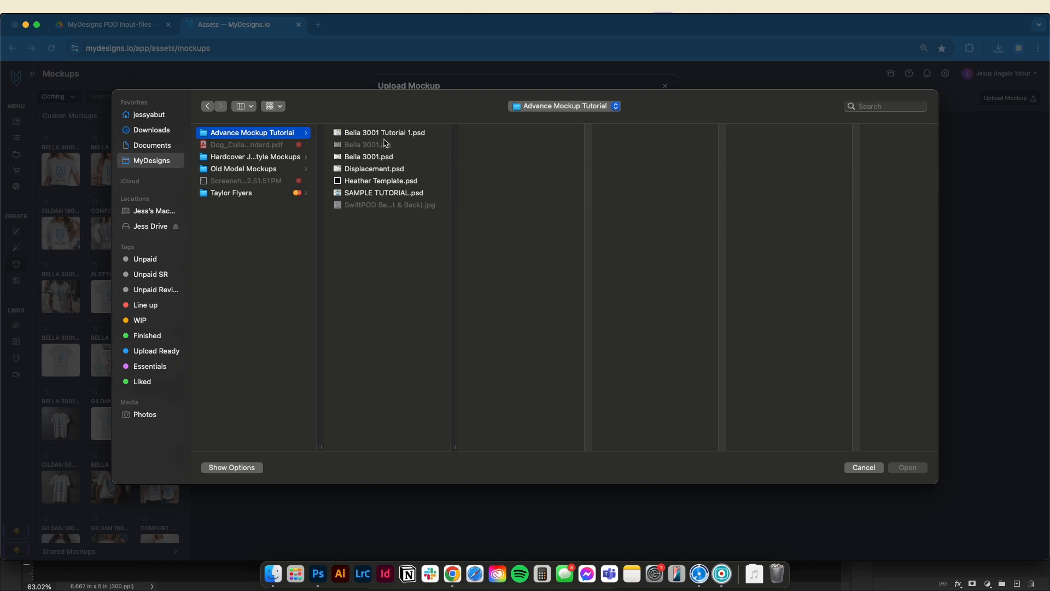
{"action": "left_click", "coordinate": [385, 133]}
{"action": "double_click", "coordinate": [433, 133]}
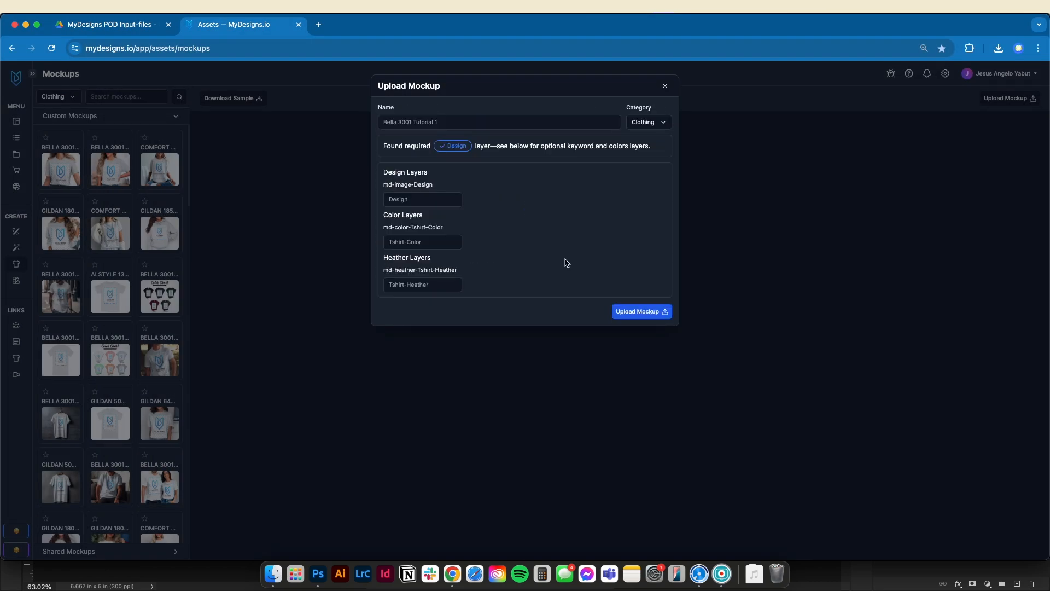
{"action": "left_click", "coordinate": [639, 312]}
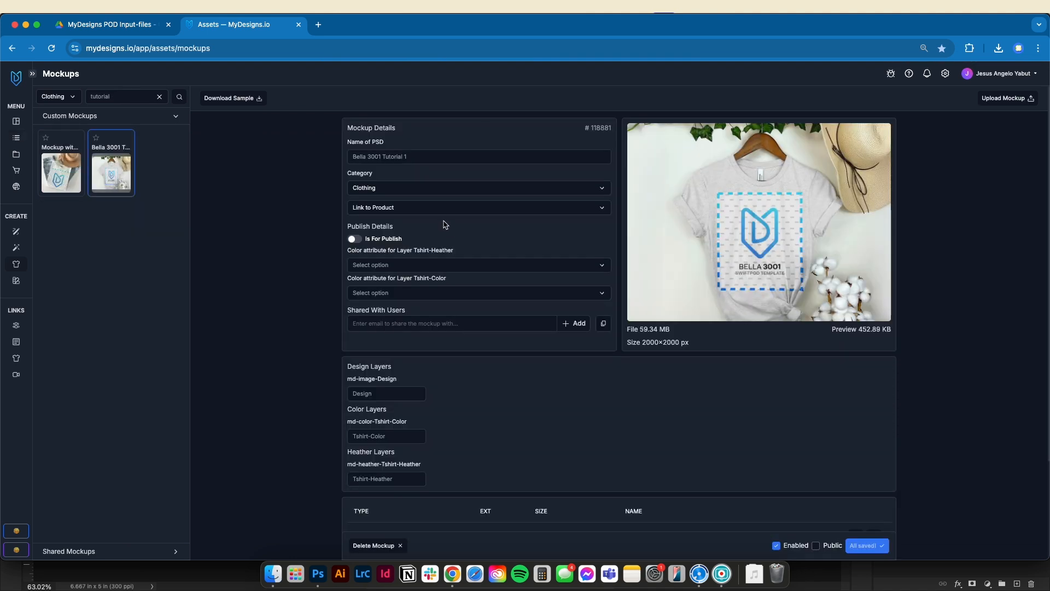
Step: Link the uploaded mockup to the Bella 3001 products for both Men Clothing and Women Clothing T-shirts
{"action": "left_click", "coordinate": [442, 210]}
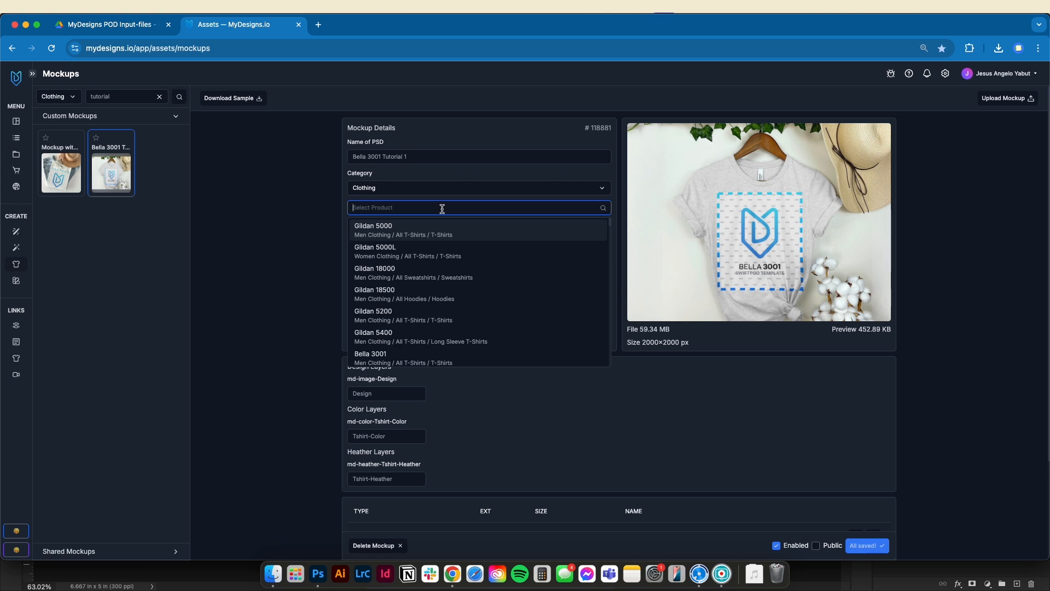
{"action": "type", "text": "bella 3001"}
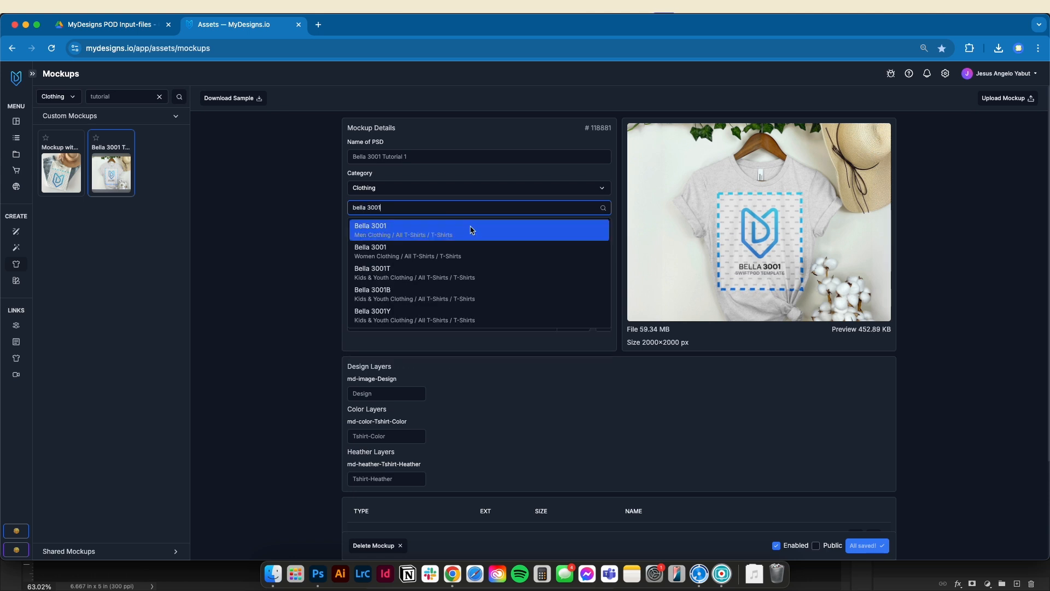
{"action": "left_click", "coordinate": [381, 241]}
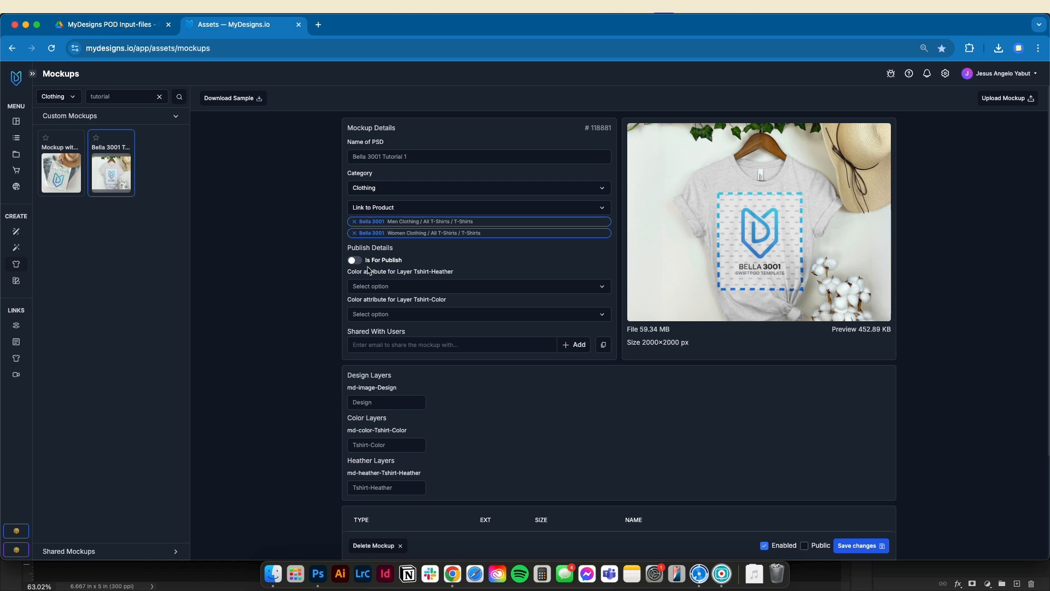
Step: Assign the Color attribute to both the Tshirt-Heather and Tshirt-Color layers and save the mockup's changes
{"action": "left_click", "coordinate": [374, 289]}
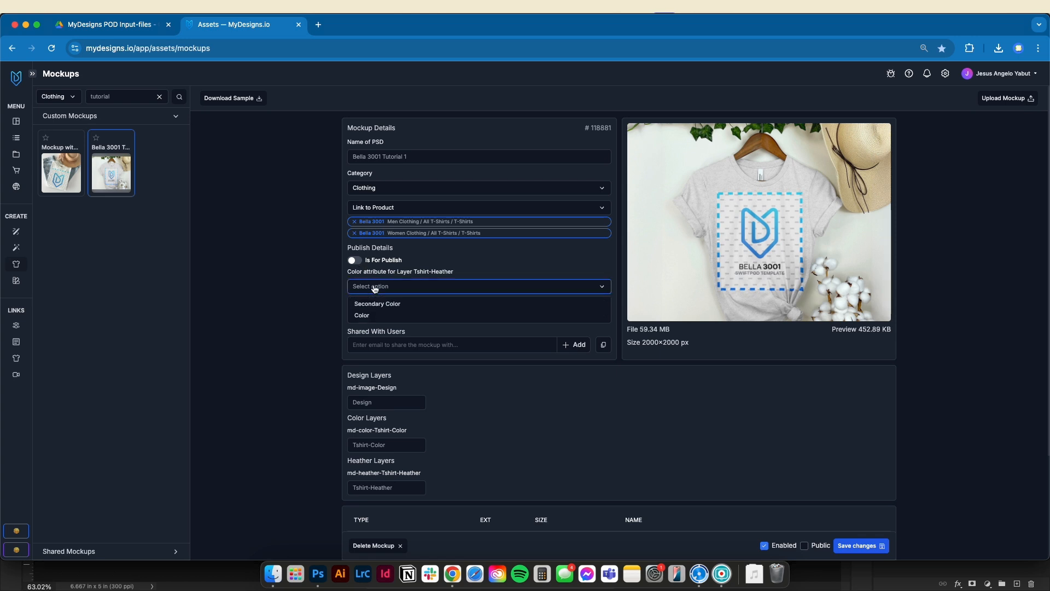
{"action": "left_click", "coordinate": [387, 316]}
{"action": "left_click", "coordinate": [384, 316]}
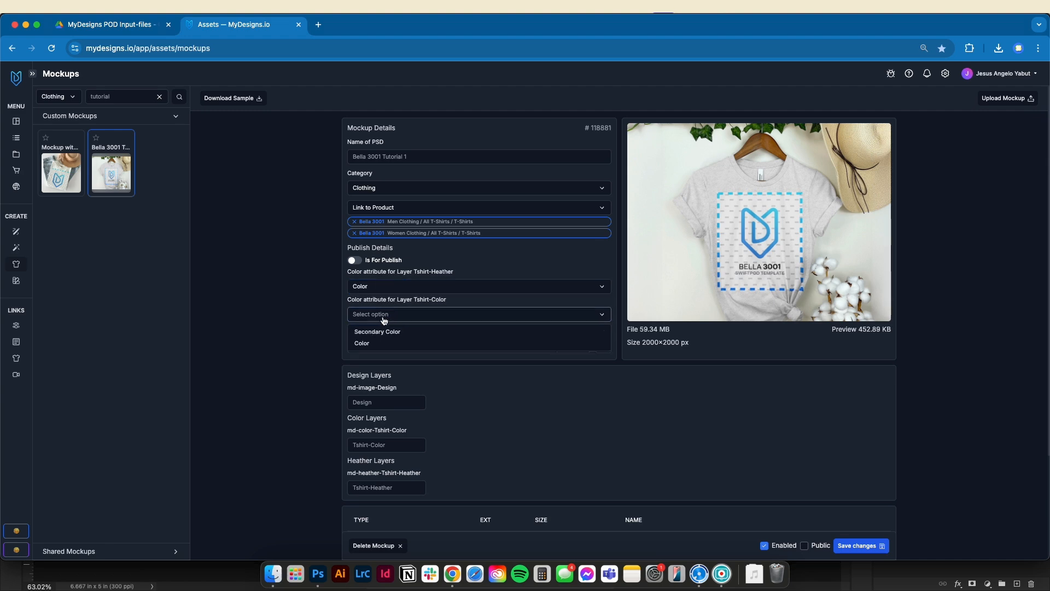
{"action": "left_click", "coordinate": [366, 345]}
{"action": "left_click", "coordinate": [860, 545]}
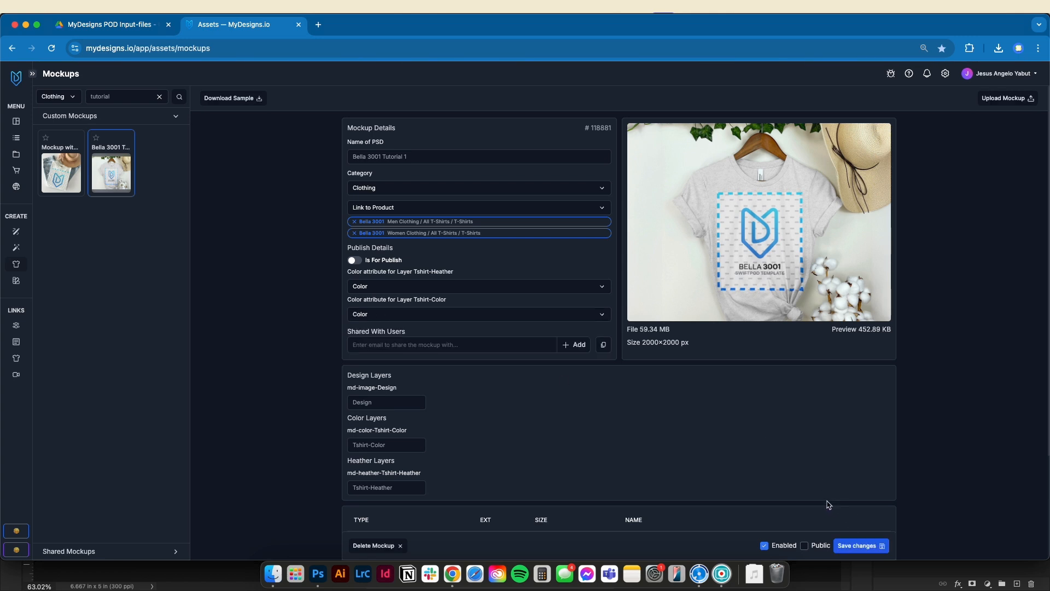
Step: Go to the Listings page and open Image Mockups for the selected All Time Low design
{"action": "left_click", "coordinate": [16, 138]}
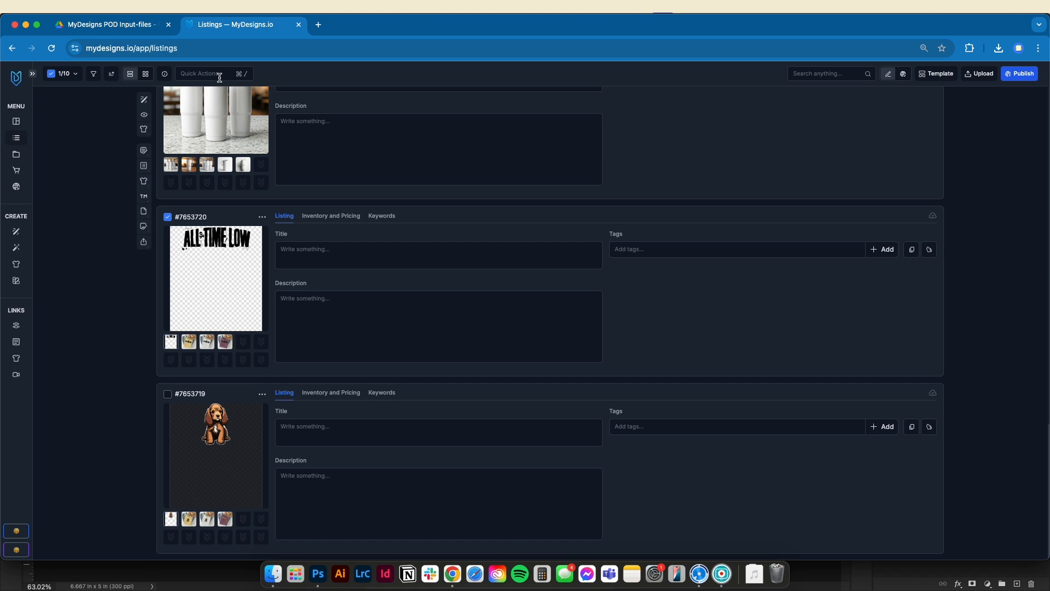
{"action": "left_click", "coordinate": [220, 74]}
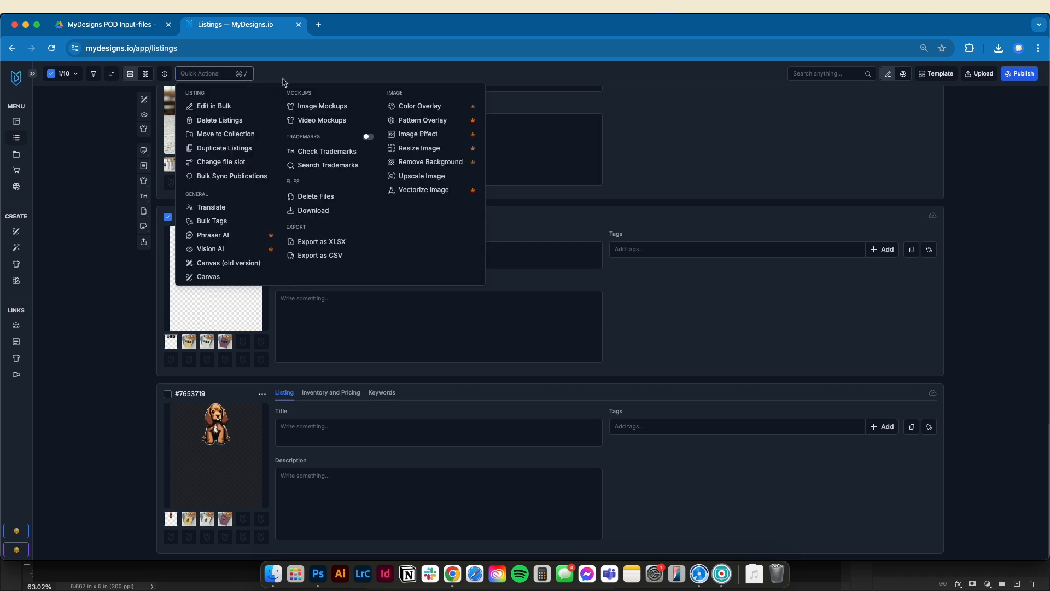
{"action": "left_click", "coordinate": [325, 108]}
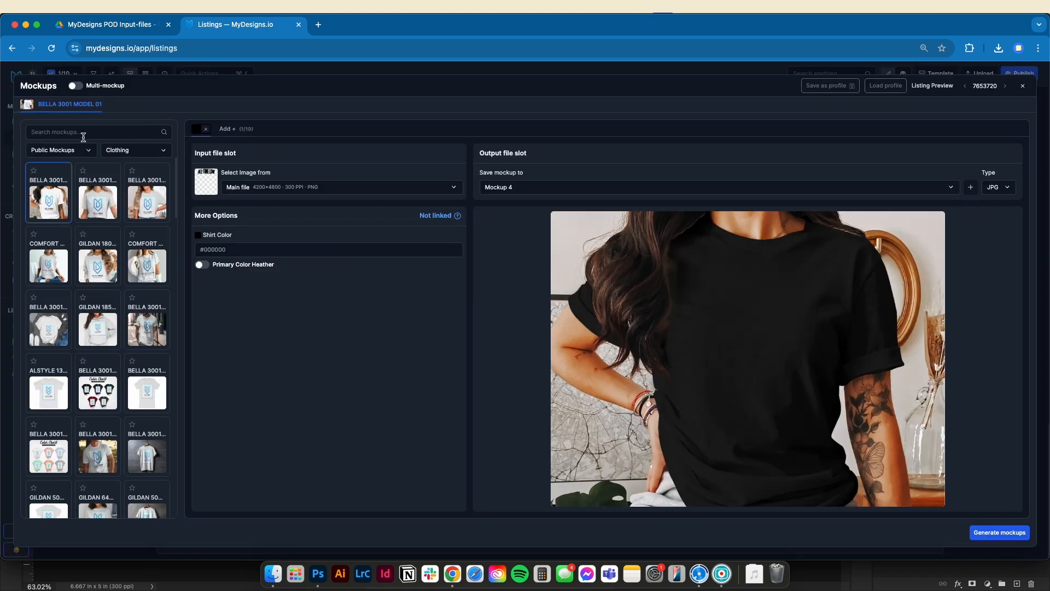
Step: Search the Custom Mockups for "tutorial" and select the Bella 3001 Tutorial 1 mockup
{"action": "left_click", "coordinate": [82, 133]}
{"action": "type", "text": "tutorial"}
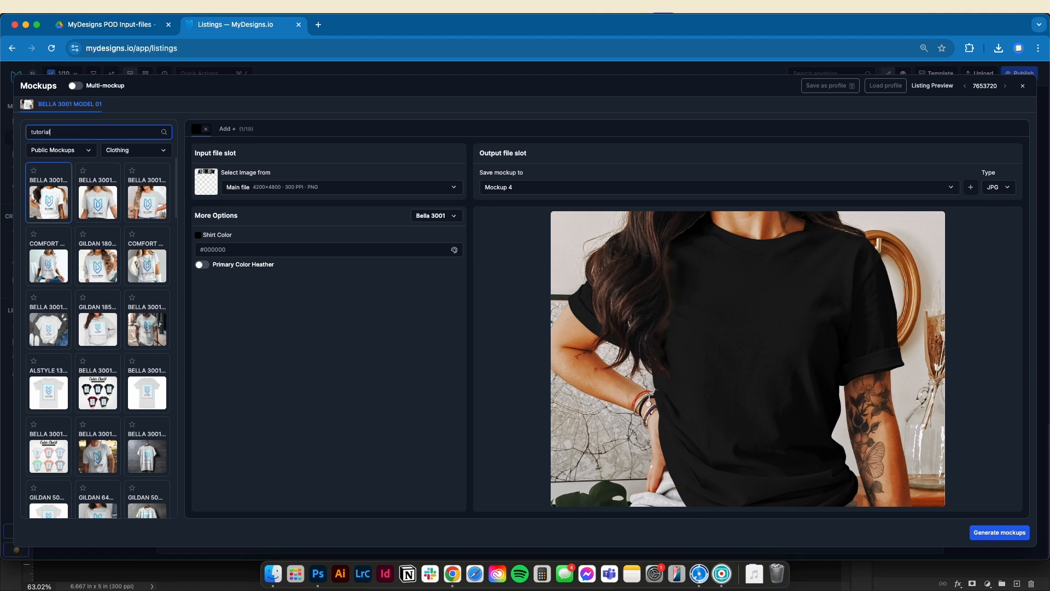
{"action": "left_click", "coordinate": [81, 154]}
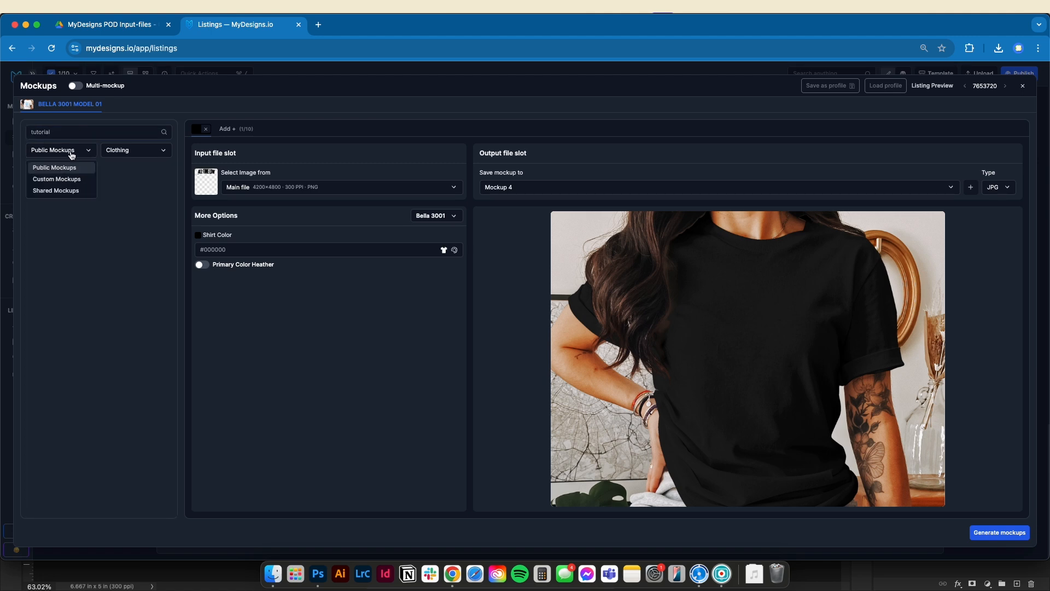
{"action": "left_click", "coordinate": [54, 178]}
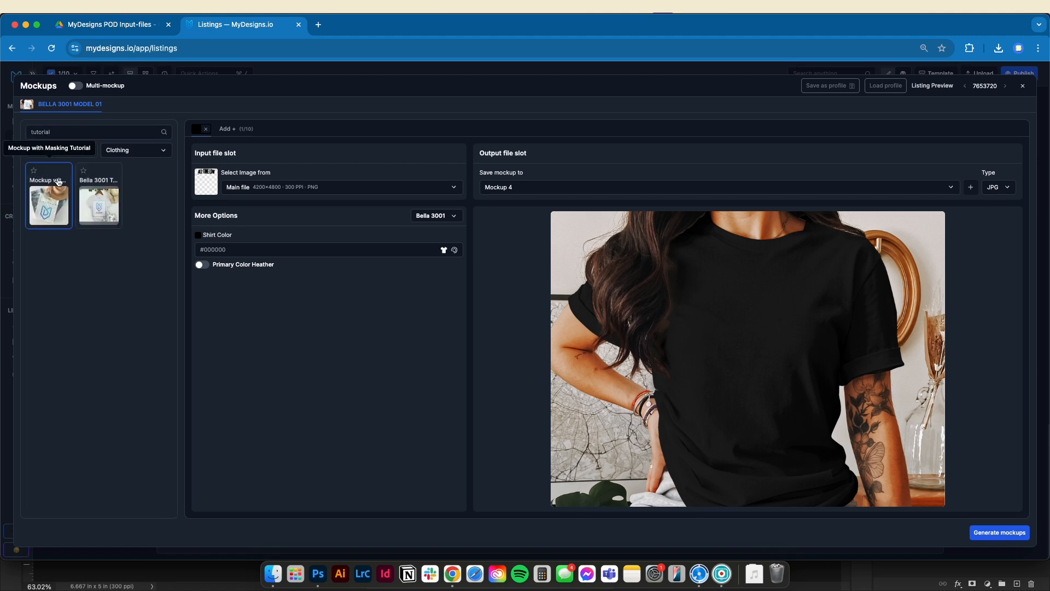
{"action": "left_click", "coordinate": [102, 204]}
Step: Set Tshirt-Color to Printful / Athletic Heather, enable Tshirt-Heather and generate a preview of the mockup
{"action": "left_click", "coordinate": [454, 250]}
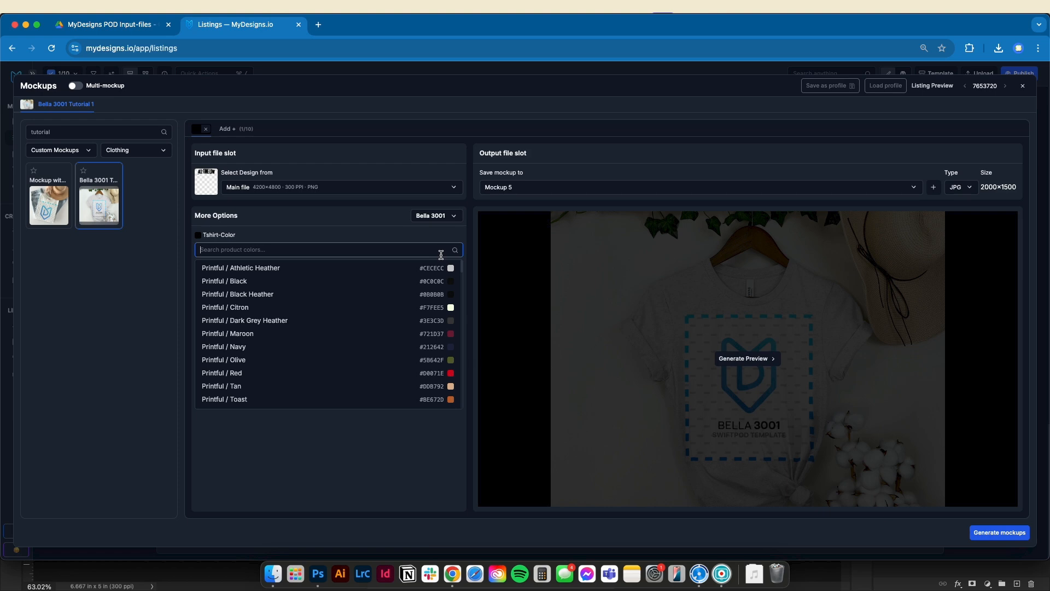
{"action": "left_click", "coordinate": [402, 270]}
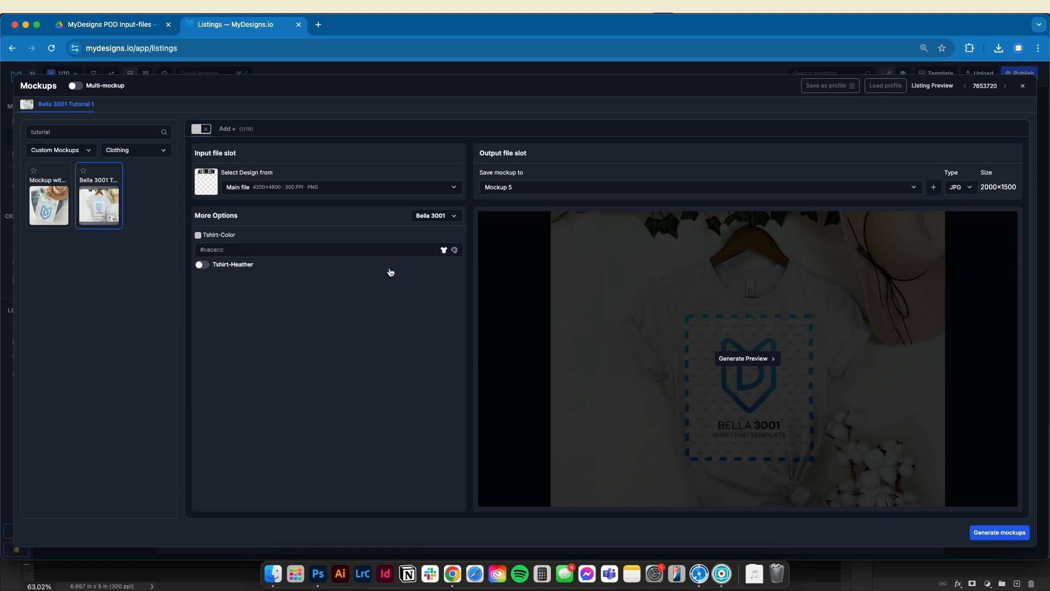
{"action": "left_click", "coordinate": [201, 266]}
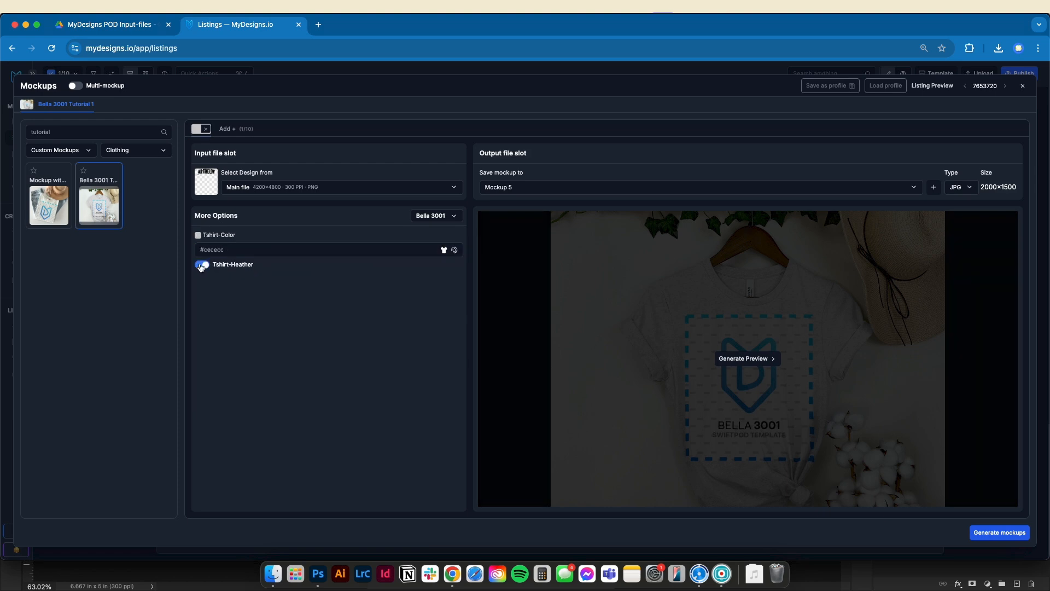
{"action": "left_click", "coordinate": [763, 358]}
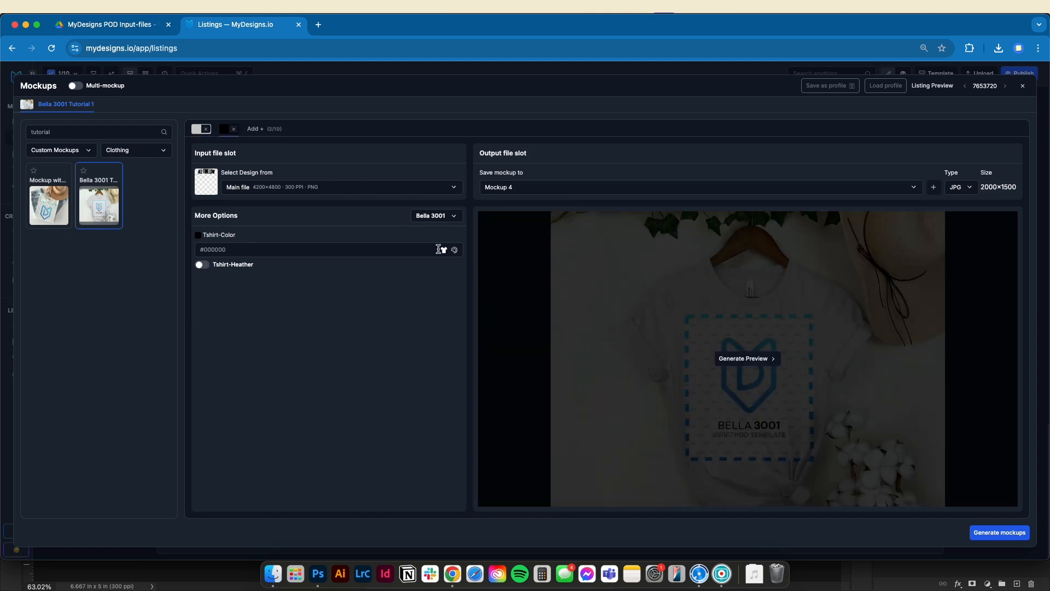
Step: Set the second colour variant to Printful / Black and add a third variant in Printful / Maroon
{"action": "left_click", "coordinate": [443, 250]}
{"action": "left_click", "coordinate": [444, 281]}
{"action": "left_click", "coordinate": [255, 129]}
{"action": "left_click", "coordinate": [444, 250]}
{"action": "left_click", "coordinate": [450, 333]}
Step: Add a fourth mockup variant in a light blue product colour and a fifth in a medium blue one
{"action": "left_click", "coordinate": [283, 129]}
{"action": "left_click", "coordinate": [443, 250]}
{"action": "left_click", "coordinate": [293, 386]}
{"action": "left_click", "coordinate": [311, 129]}
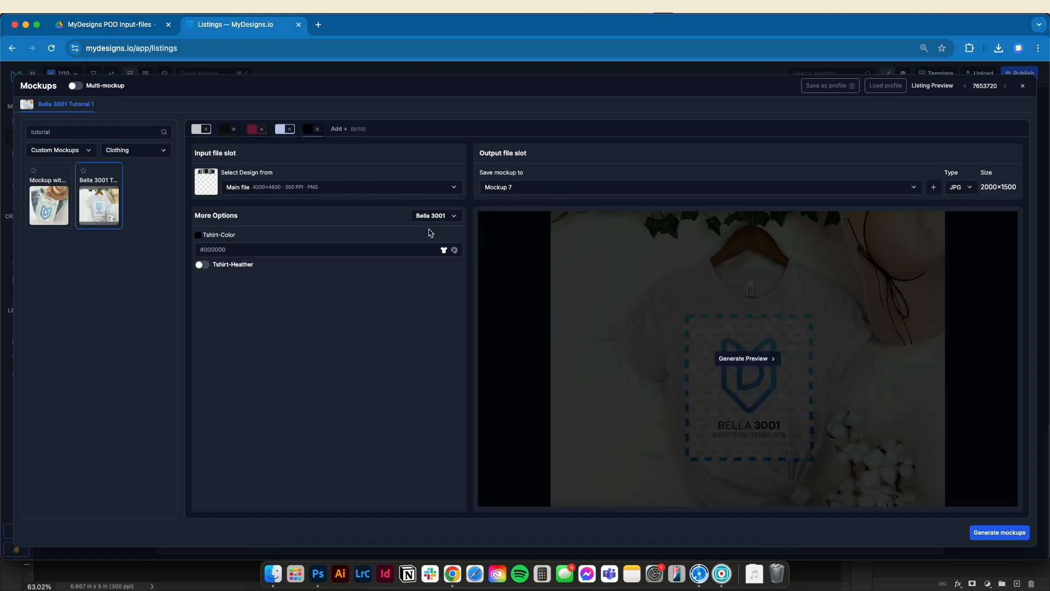
{"action": "left_click", "coordinate": [444, 250]}
{"action": "scroll", "coordinate": [304, 324], "scroll_direction": "down", "scroll_amount": 5}
{"action": "left_click", "coordinate": [304, 324]}
Step: Add a sixth mockup variant and set its Tshirt-Color to a white product colour
{"action": "left_click", "coordinate": [336, 129]}
{"action": "left_click", "coordinate": [443, 250]}
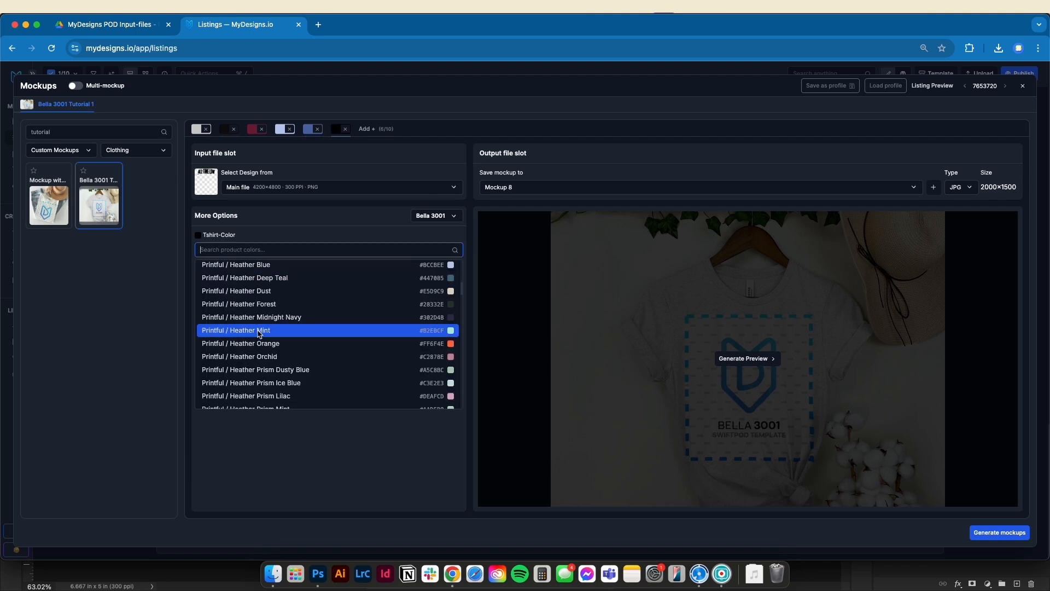
{"action": "scroll", "coordinate": [304, 328], "scroll_direction": "down", "scroll_amount": 5}
{"action": "left_click", "coordinate": [278, 361]}
Step: Set the output file slots to Mockup 4 for the black variant, Mockup 5 for the medium blue one and Mockup 6 for the white one
{"action": "left_click", "coordinate": [530, 189]}
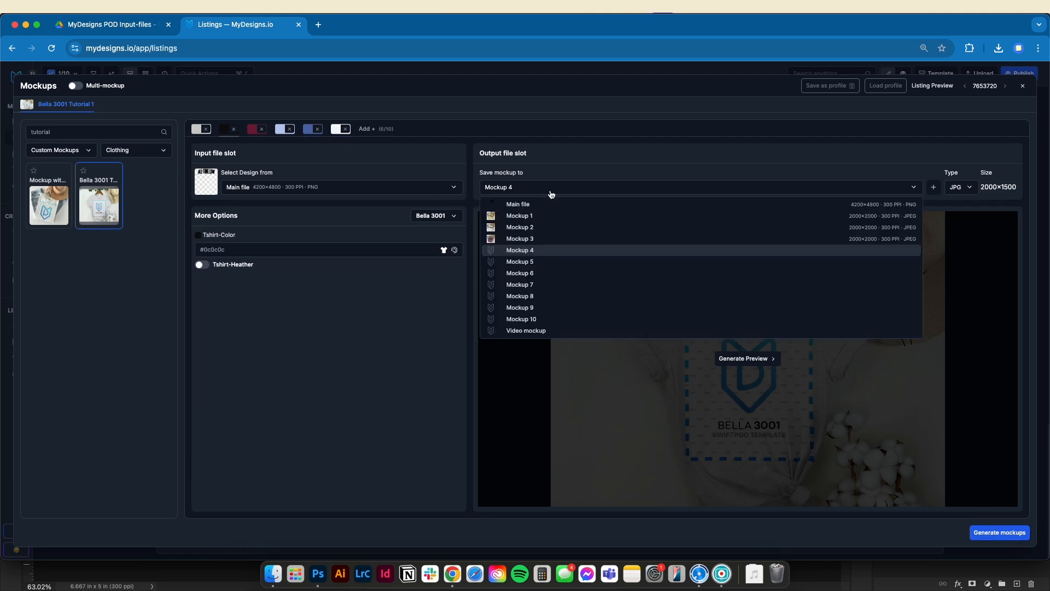
{"action": "left_click", "coordinate": [547, 250]}
{"action": "left_click", "coordinate": [519, 188]}
{"action": "left_click", "coordinate": [519, 250]}
{"action": "left_click", "coordinate": [310, 130]}
{"action": "left_click", "coordinate": [519, 188]}
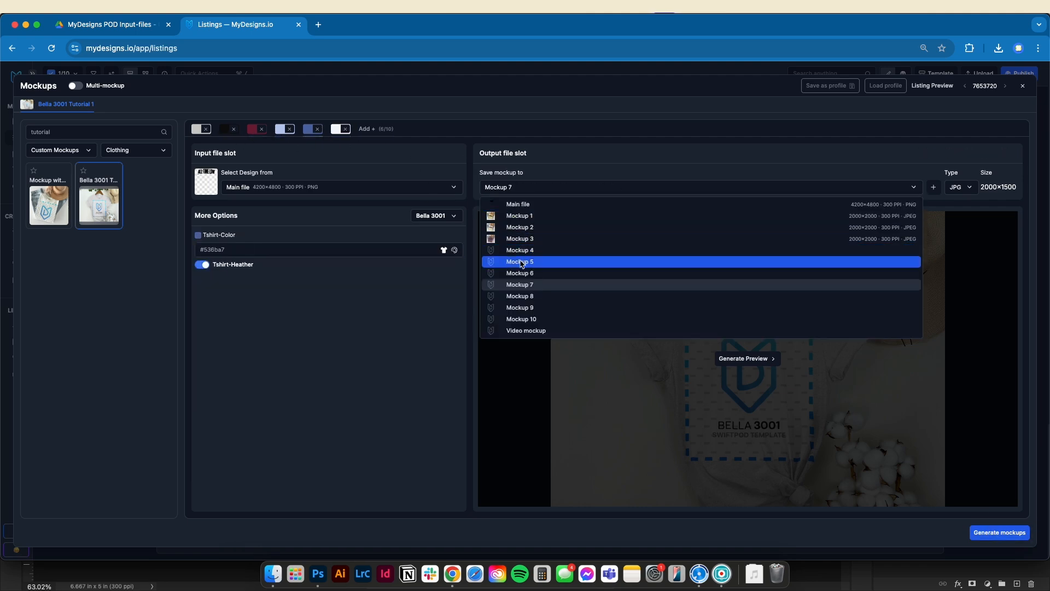
{"action": "left_click", "coordinate": [520, 262]}
{"action": "left_click", "coordinate": [337, 130]}
{"action": "left_click", "coordinate": [519, 187]}
{"action": "left_click", "coordinate": [520, 273]}
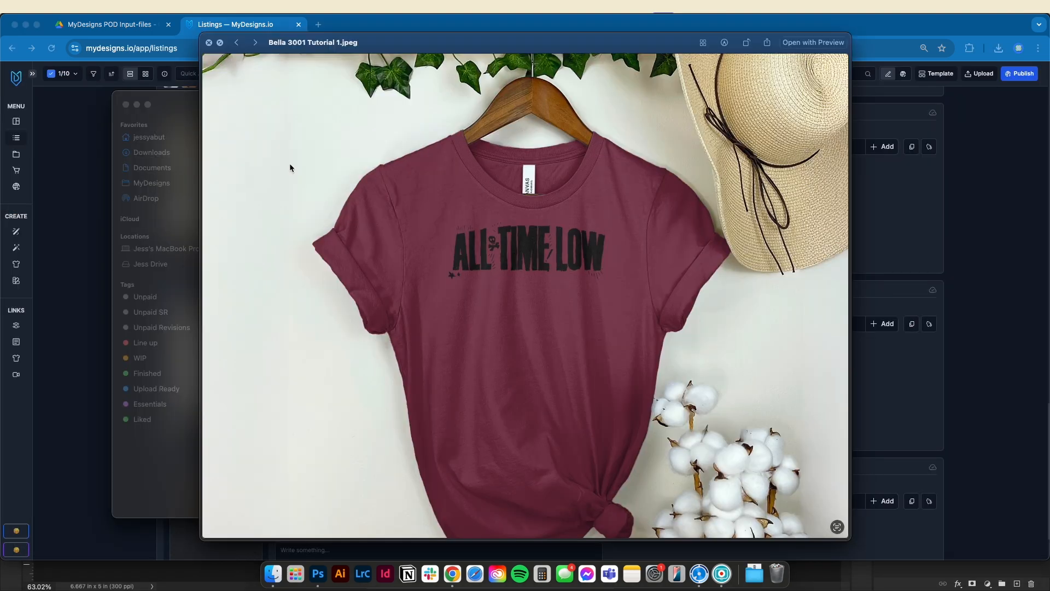
Step: Examine the generated Bella 3001 Tutorial 1 mockup images one by one, comparing shirt colour, heather texture and design placement
{"action": "key", "text": "Right"}
{"action": "key", "text": "Left"}
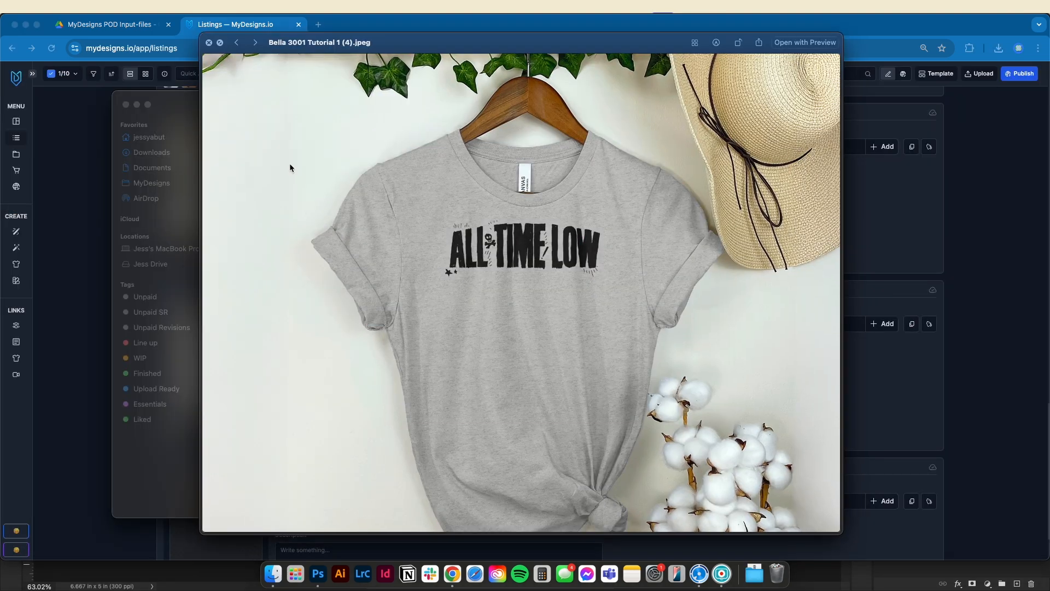
{"action": "key", "text": "Left"}
{"action": "key", "text": "Left"}
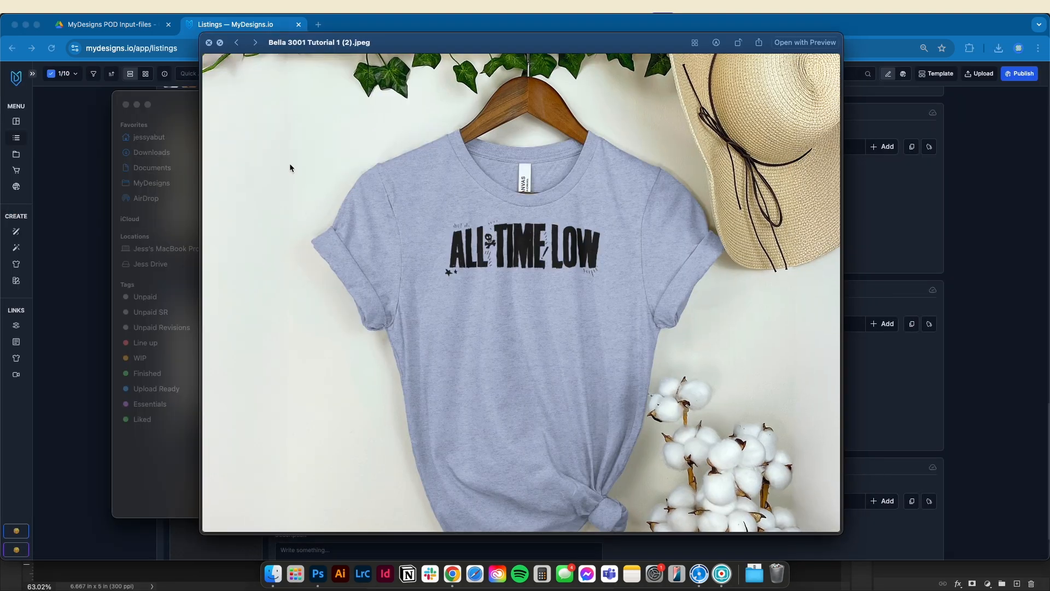
{"action": "key", "text": "Left"}
{"action": "key", "text": "Left"}
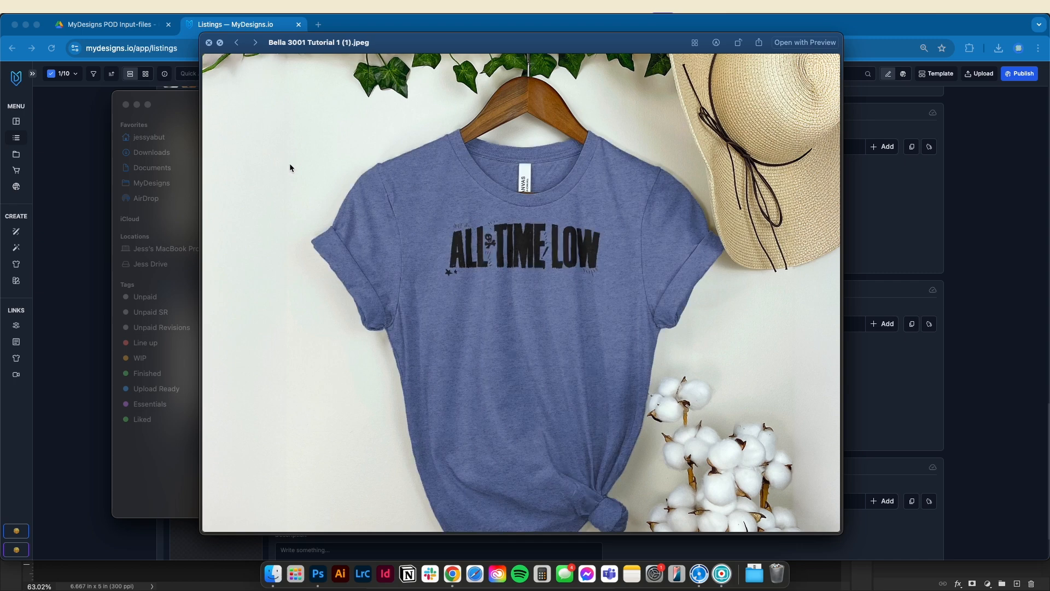
{"action": "key", "text": "Right"}
{"action": "key", "text": "Right"}
{"action": "key", "text": "Right"}
{"action": "key", "text": "Right"}
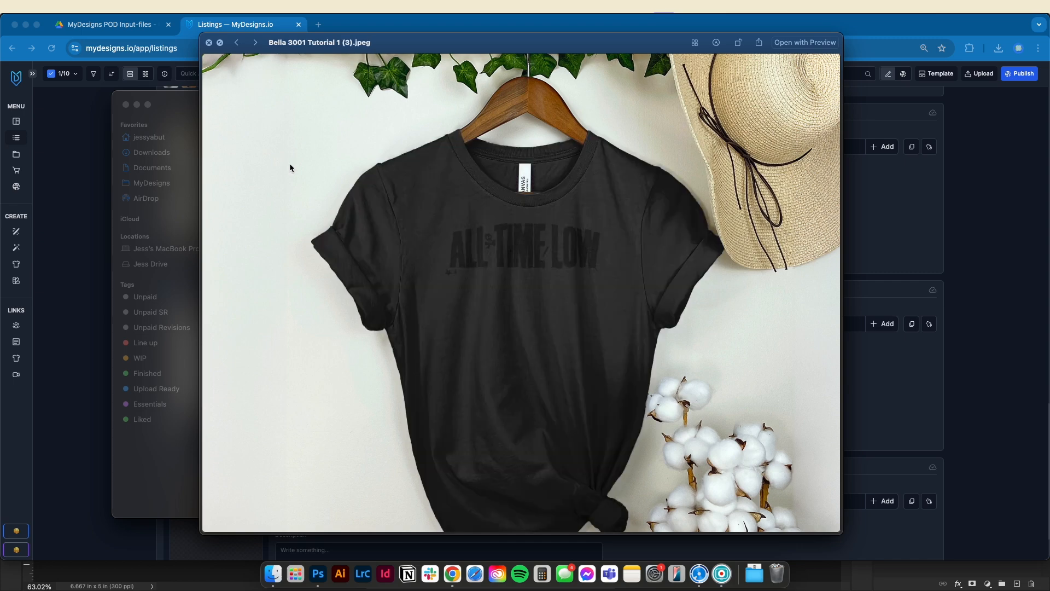